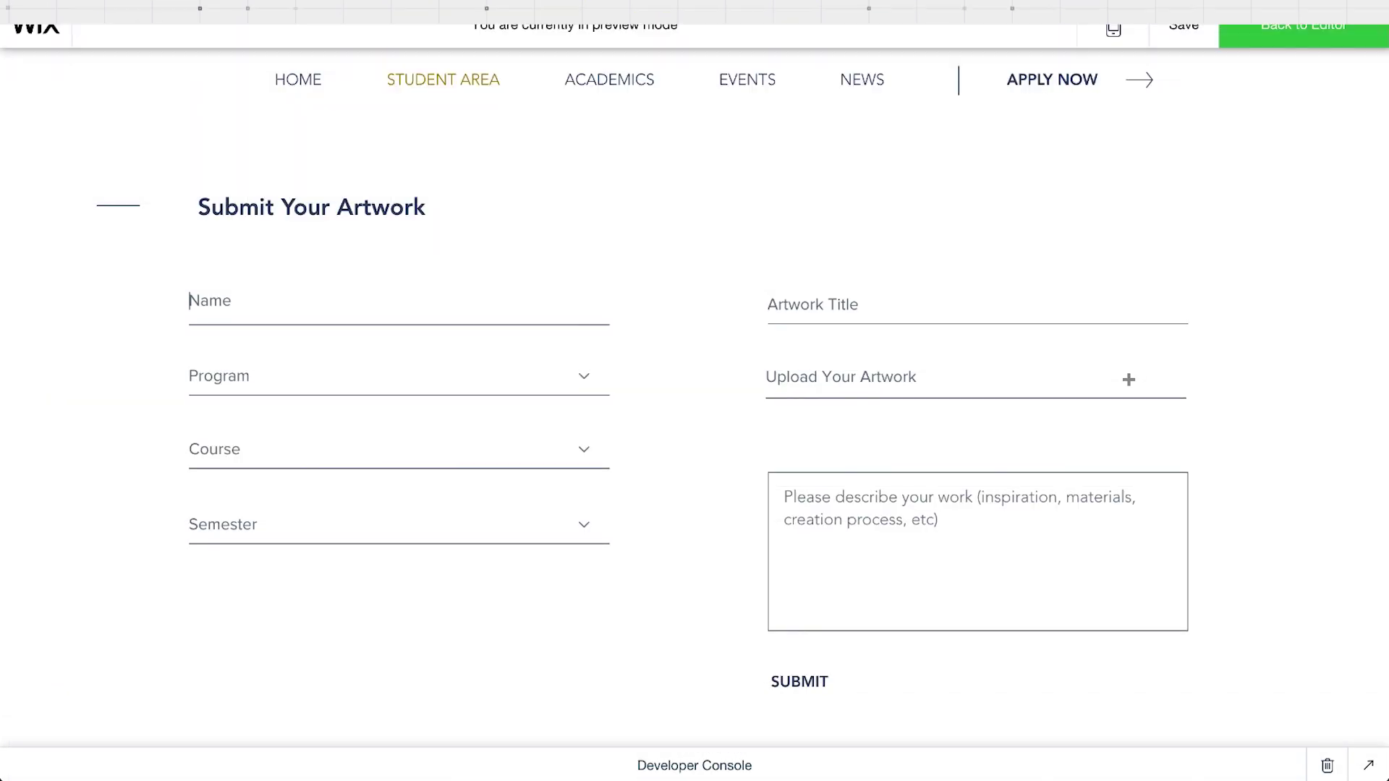
# Step: Enter the student's name and choose Graphic Design, Introduction to 3D printing and Spring
pyautogui.click(581, 377)
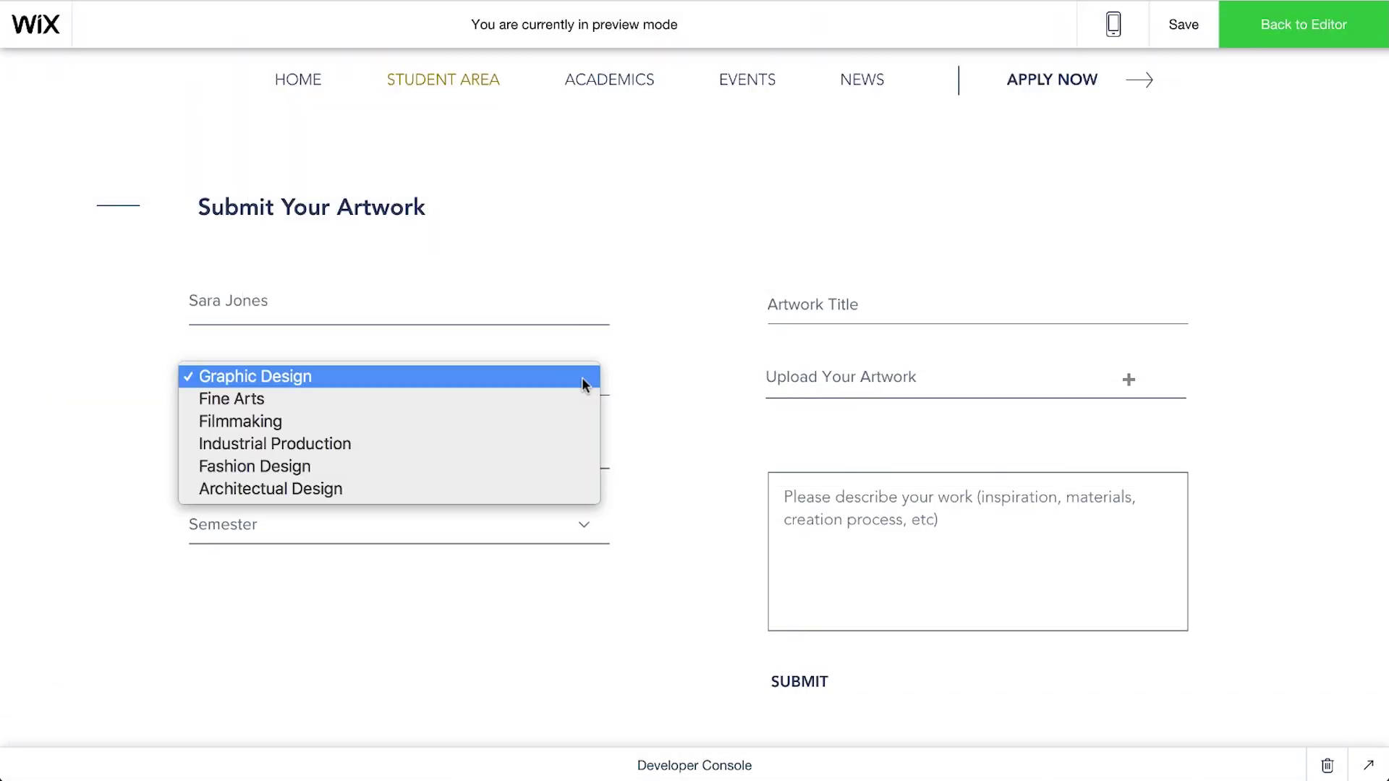
pyautogui.click(579, 377)
pyautogui.click(579, 449)
pyautogui.click(579, 540)
pyautogui.click(583, 526)
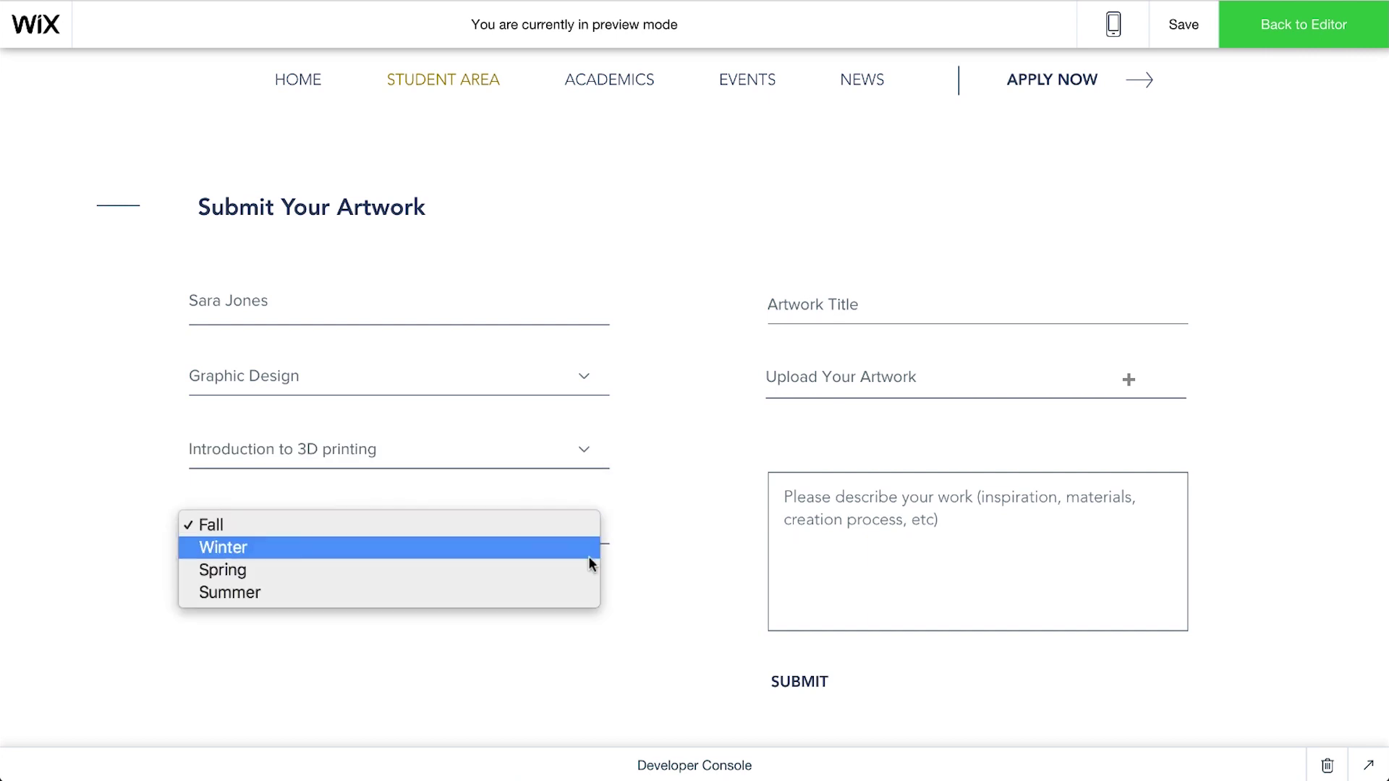
# Step: Title the artwork '3D Modeling', attach 3D Modeling.png, paste the description and submit
pyautogui.click(593, 571)
pyautogui.click(829, 303)
pyautogui.write('3D Modeling')
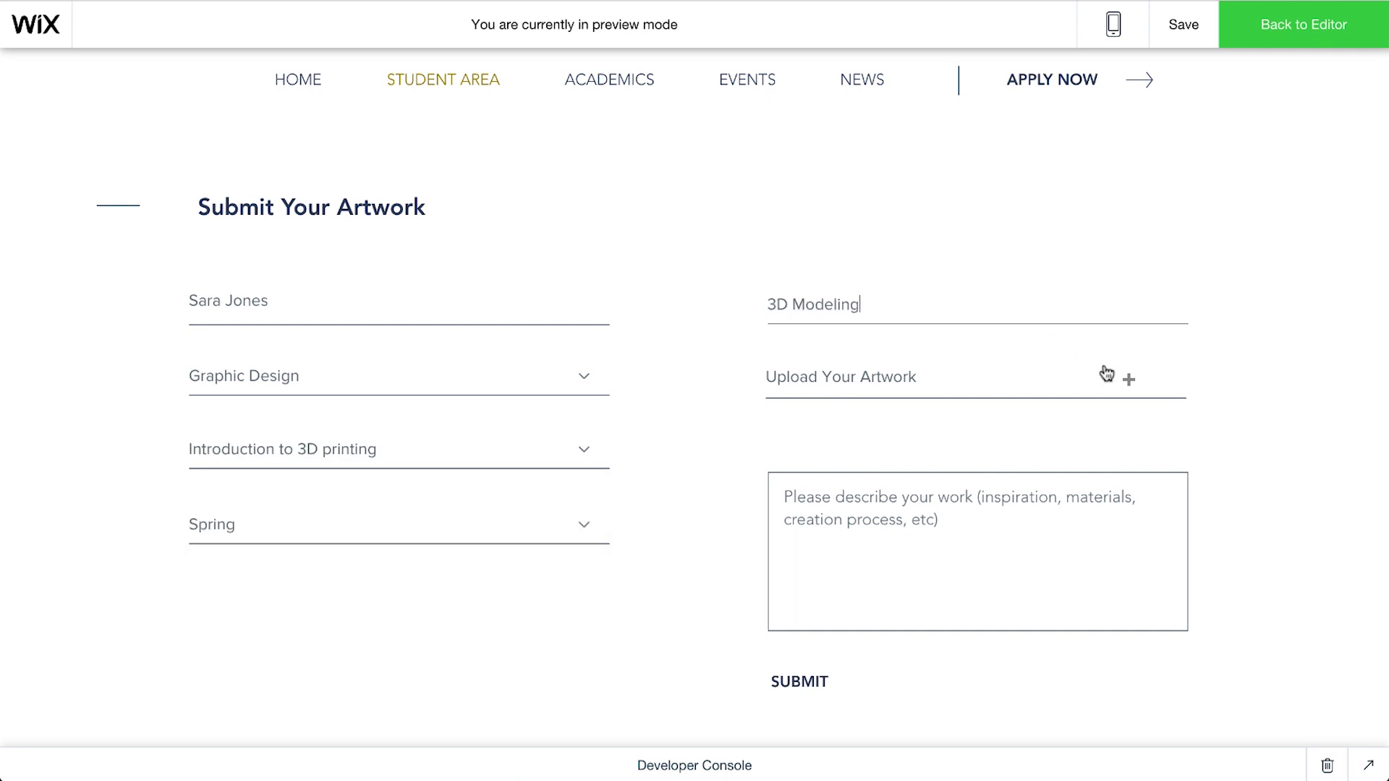
pyautogui.click(1102, 370)
pyautogui.click(988, 351)
pyautogui.click(979, 506)
pyautogui.write('Each of the elements may also be used individually to stress their own particular character in an artwork. Different elements can express qualities such as movement and rhythm, space and depth, growth and structure, harmony and contrast, noise and calm and a wide range of emotions that make up the subjects of great art.')
pyautogui.click(808, 684)
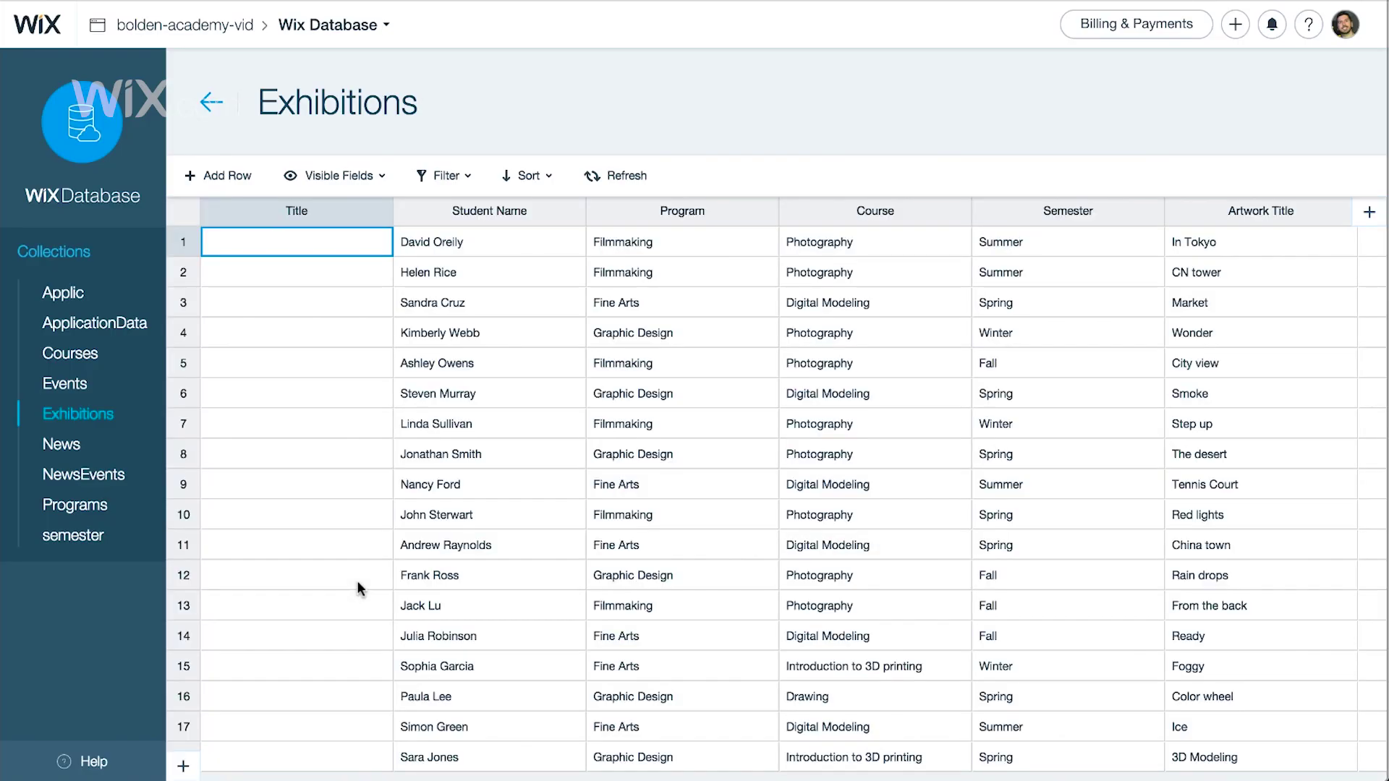
# Step: Scroll the Exhibitions table right to see the new entry's Artwork column
pyautogui.hscroll(5, 358, 580)
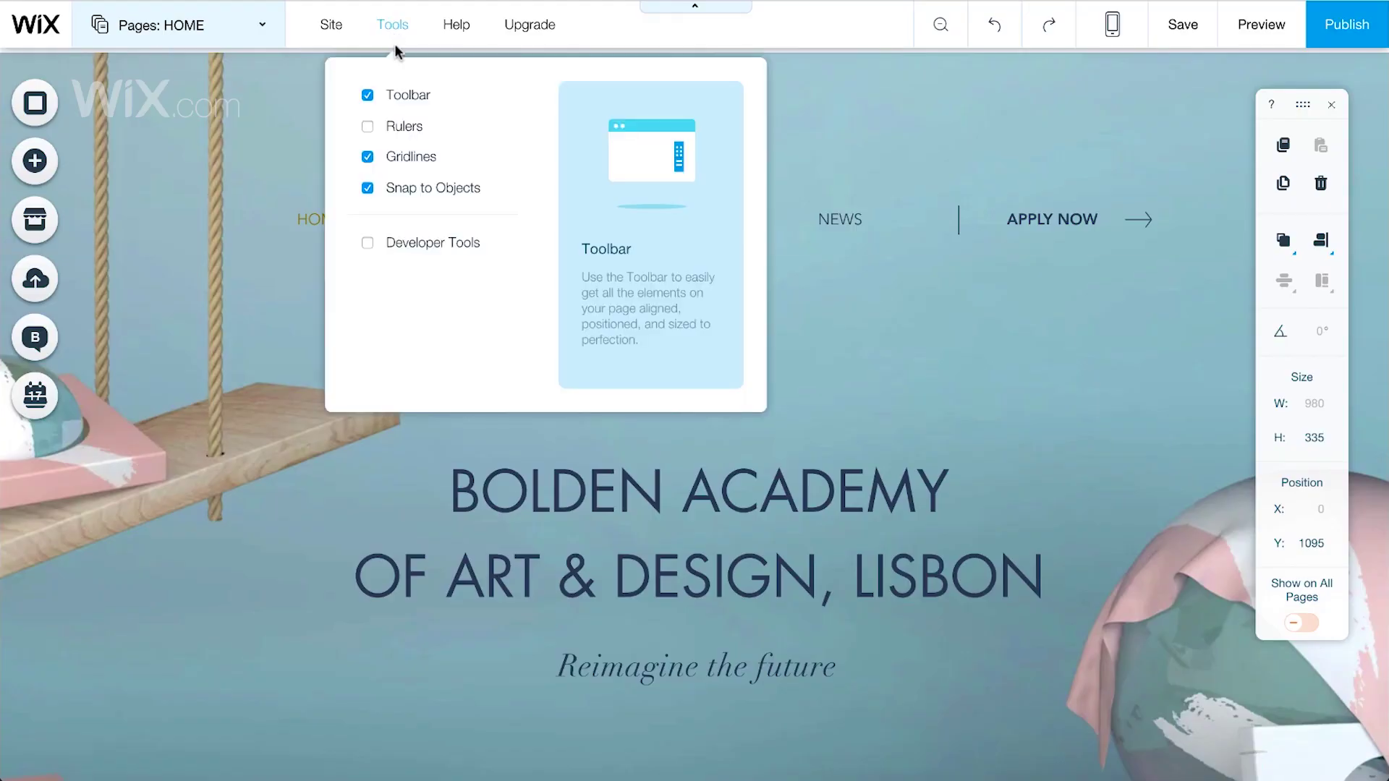
# Step: Enable Developer Tools to show the Site Structure sidebar with its database collections
pyautogui.click(427, 246)
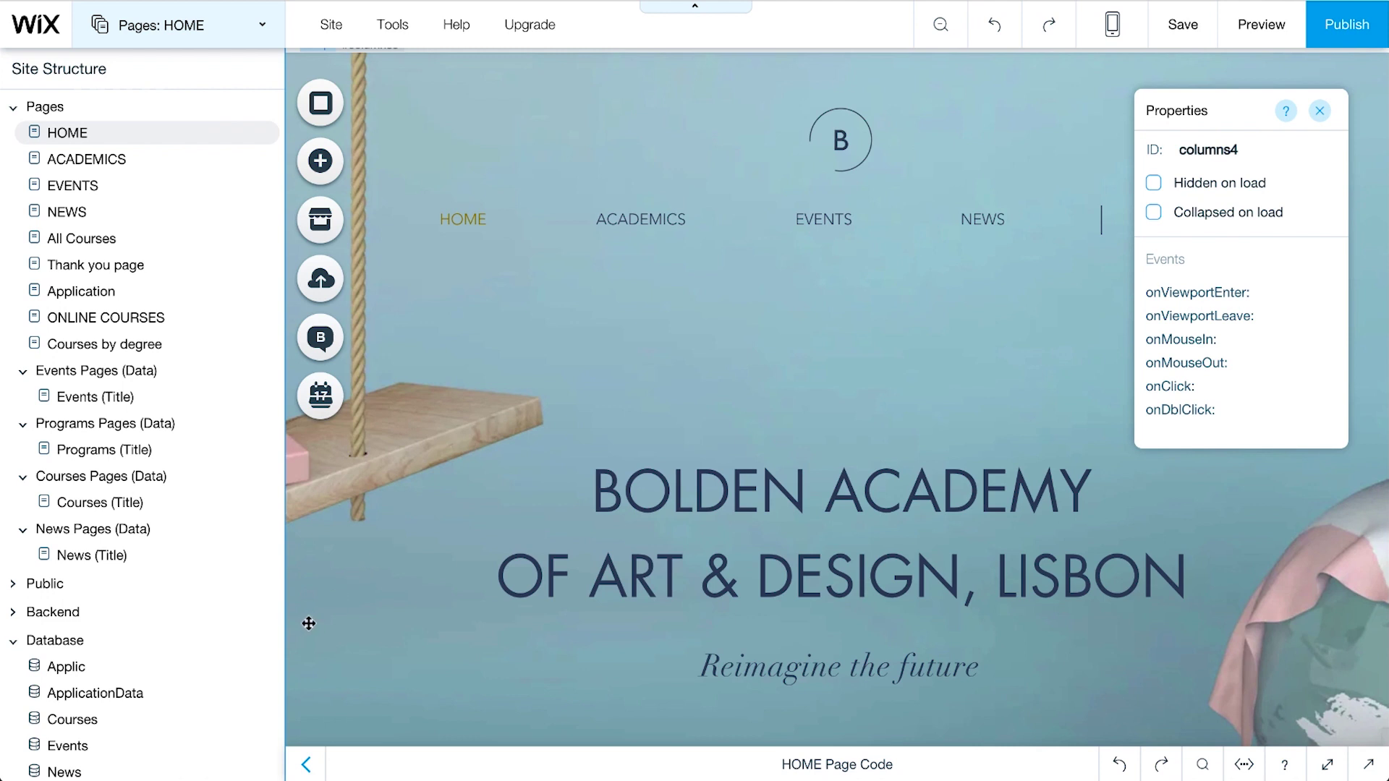
pyautogui.moveTo(267, 643)
# Step: Create a new Form Input database collection named 'Exhibitions'
pyautogui.click(266, 642)
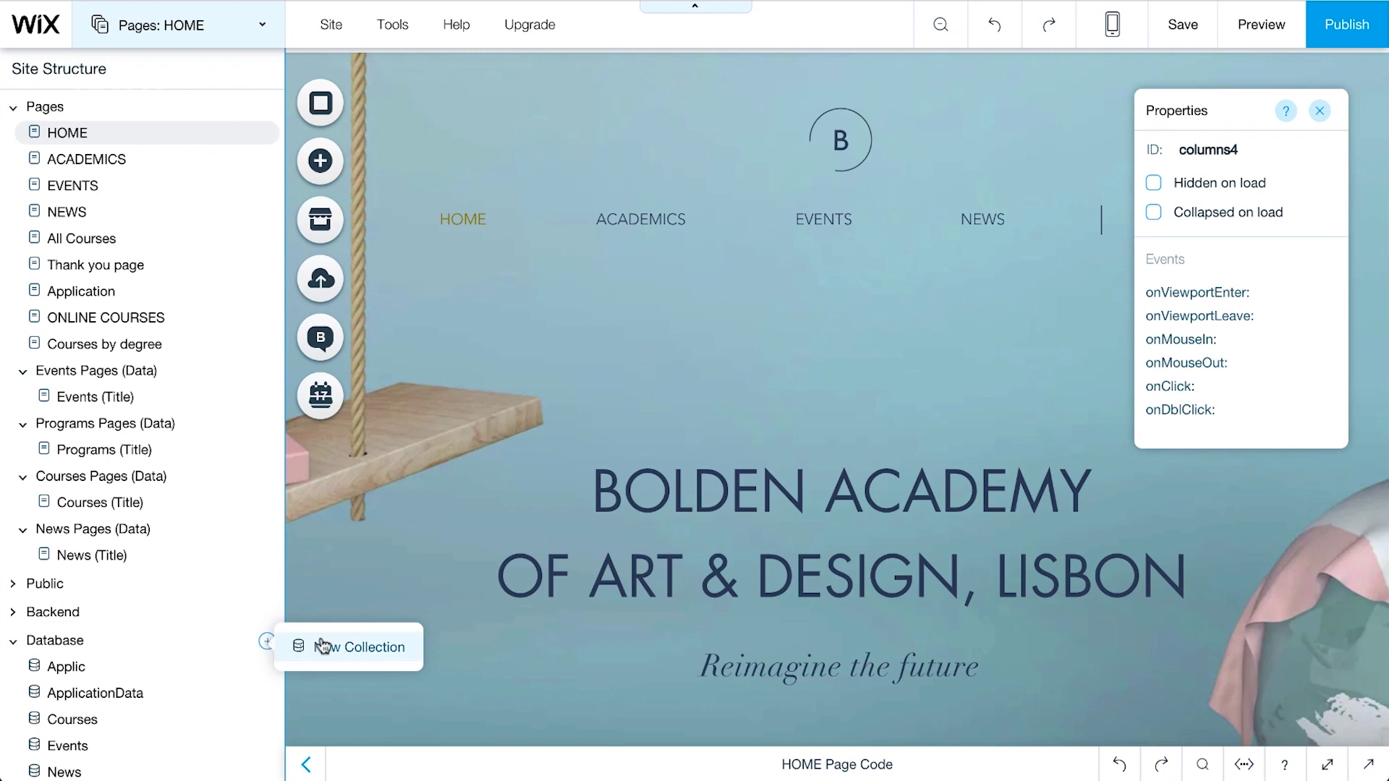
pyautogui.click(391, 648)
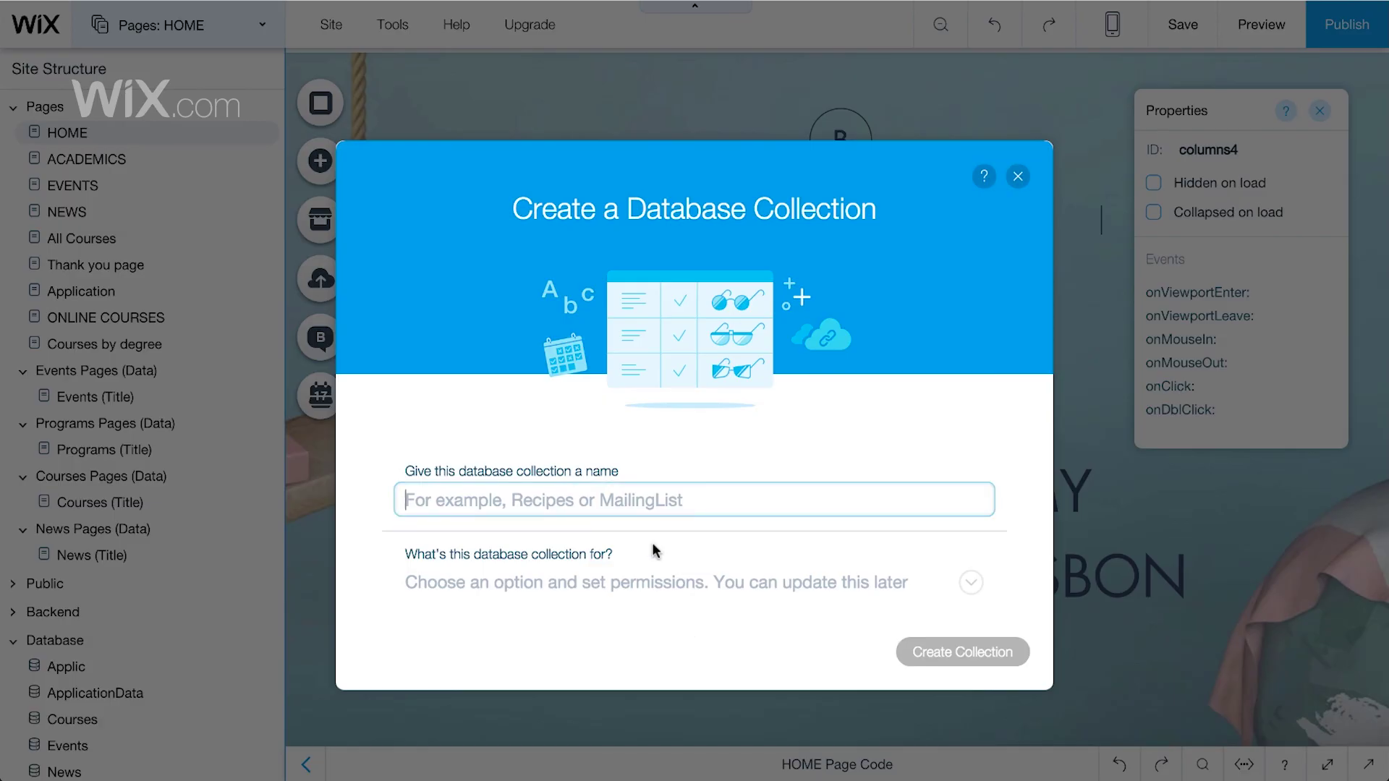
pyautogui.click(629, 498)
pyautogui.write('Exhibitions')
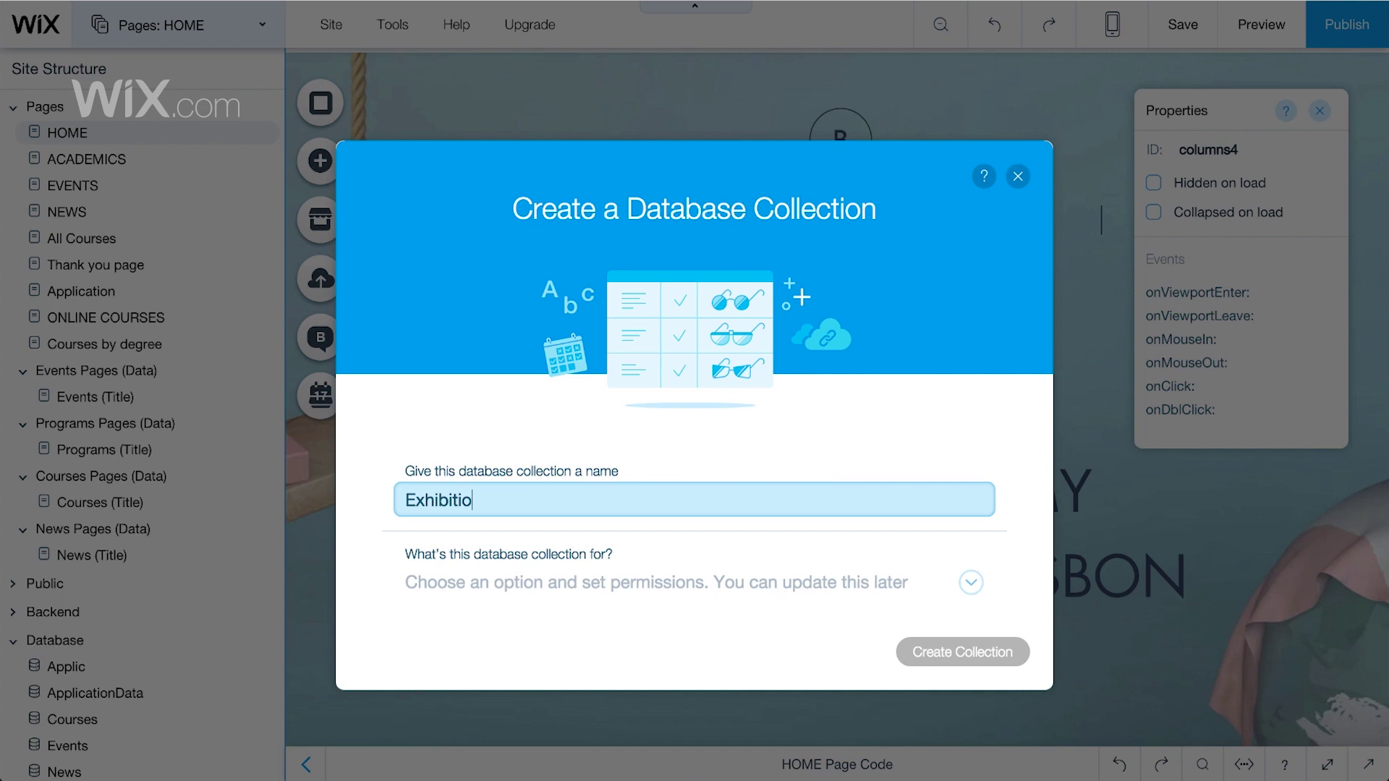
pyautogui.click(793, 587)
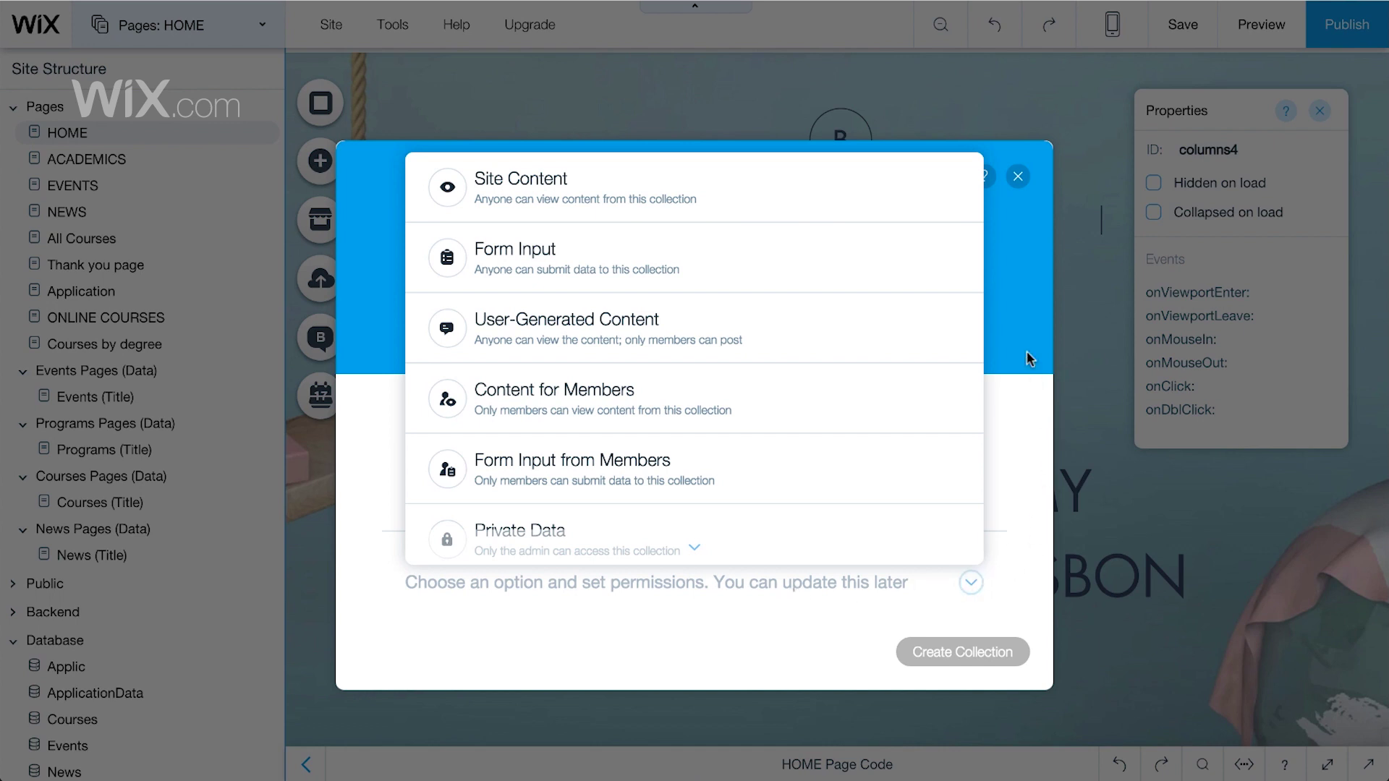
pyautogui.click(968, 251)
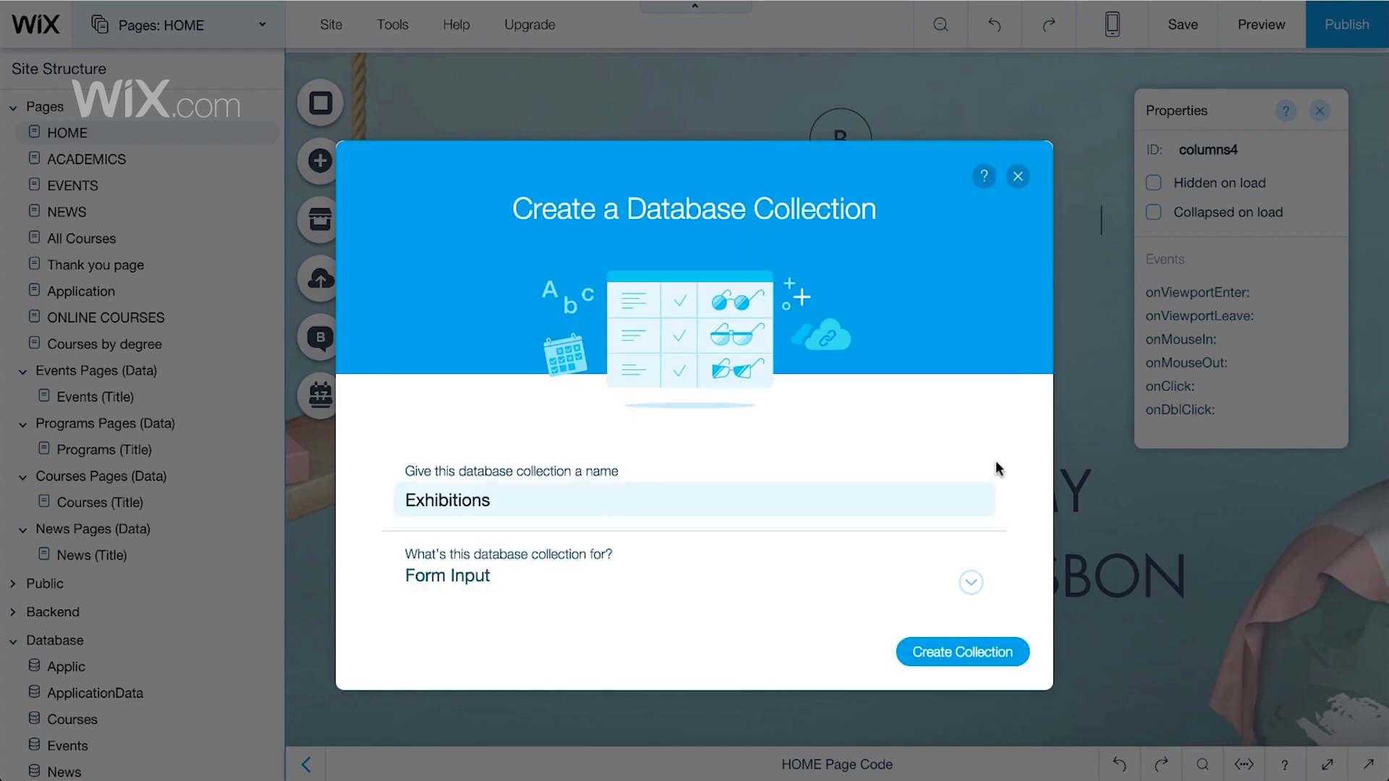
pyautogui.click(991, 655)
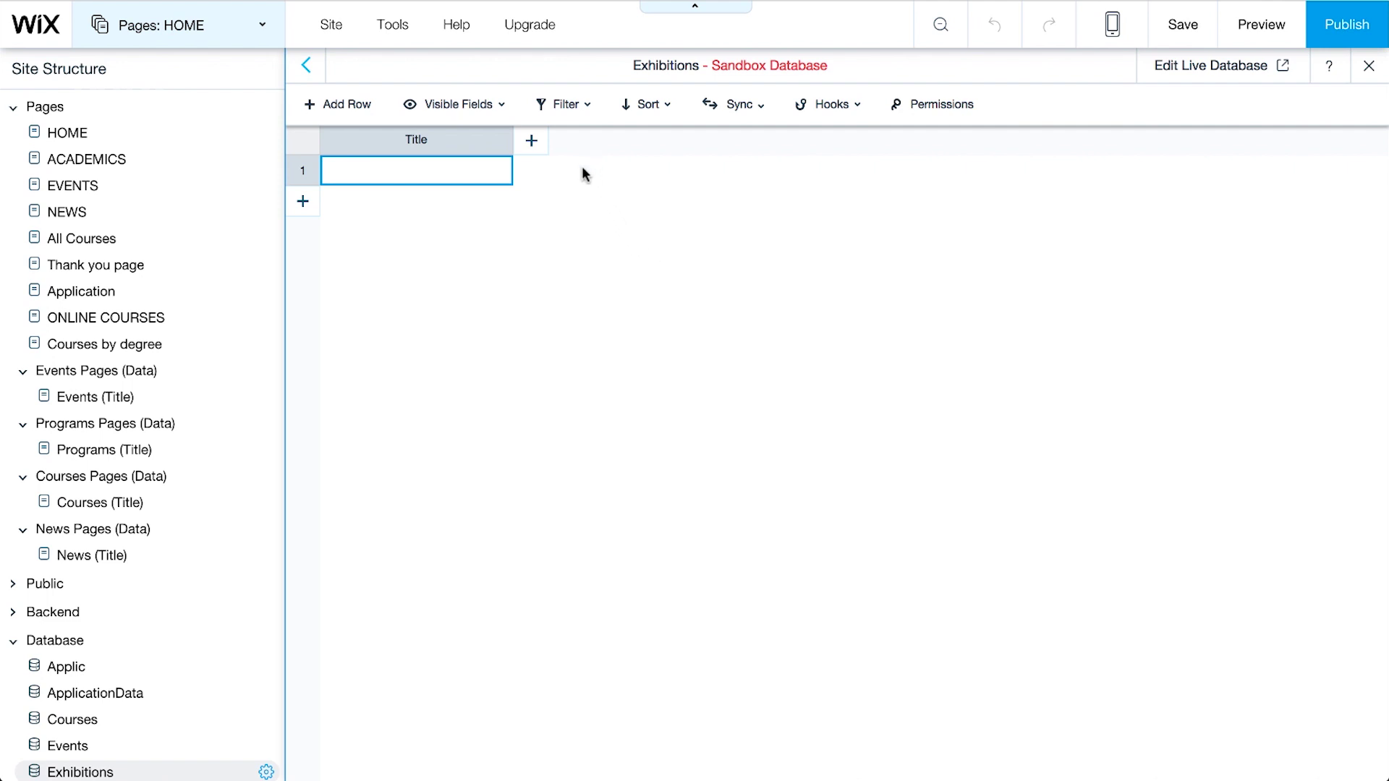
# Step: Add a Text field named 'Student Name' to the Exhibitions collection
pyautogui.click(537, 143)
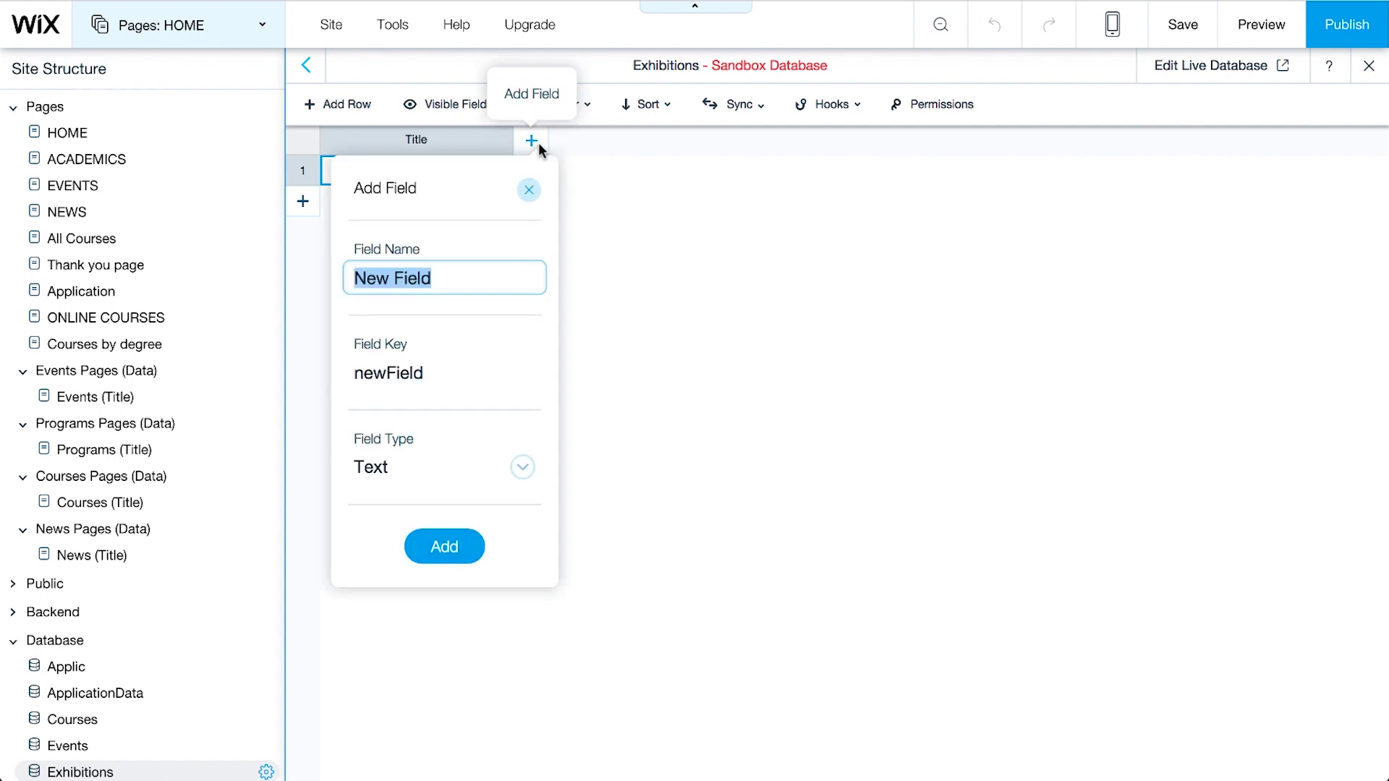
pyautogui.write('St')
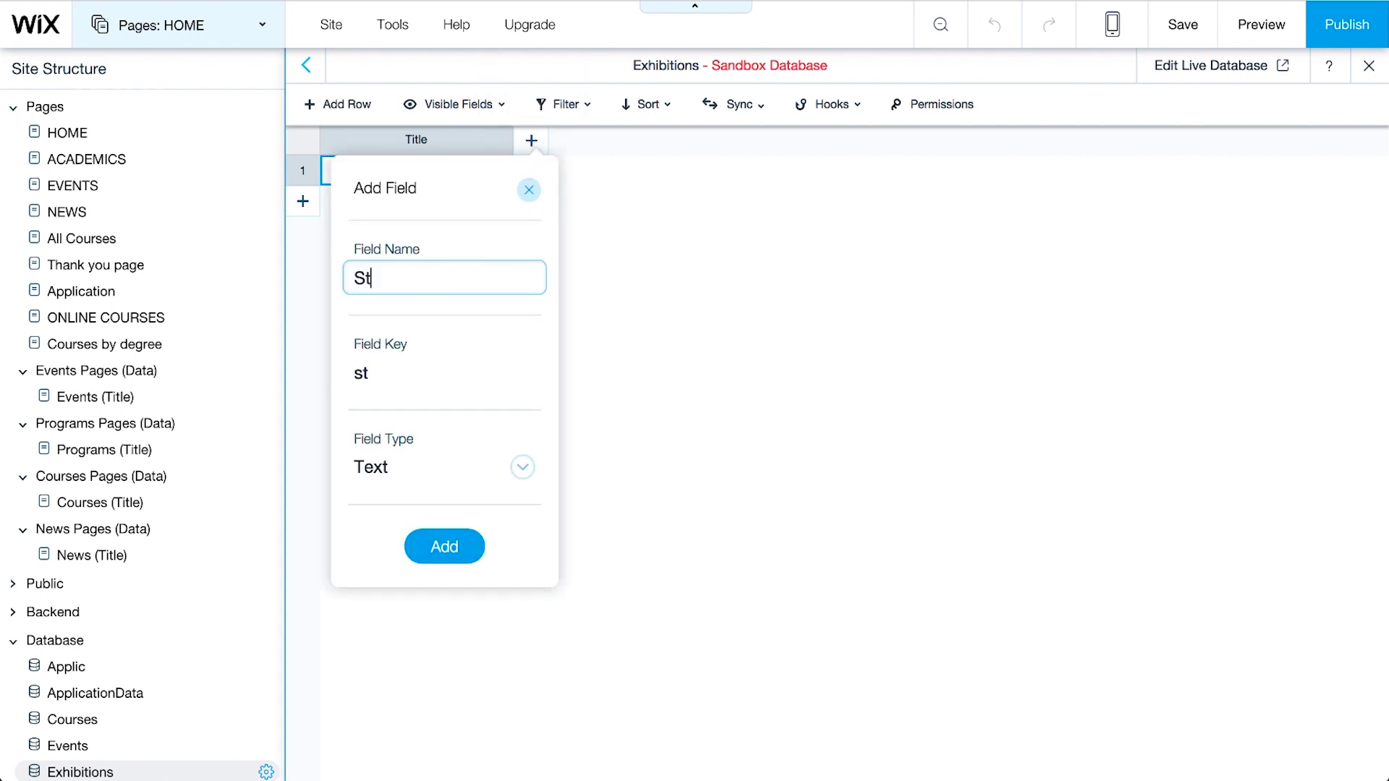
pyautogui.write('udent Name')
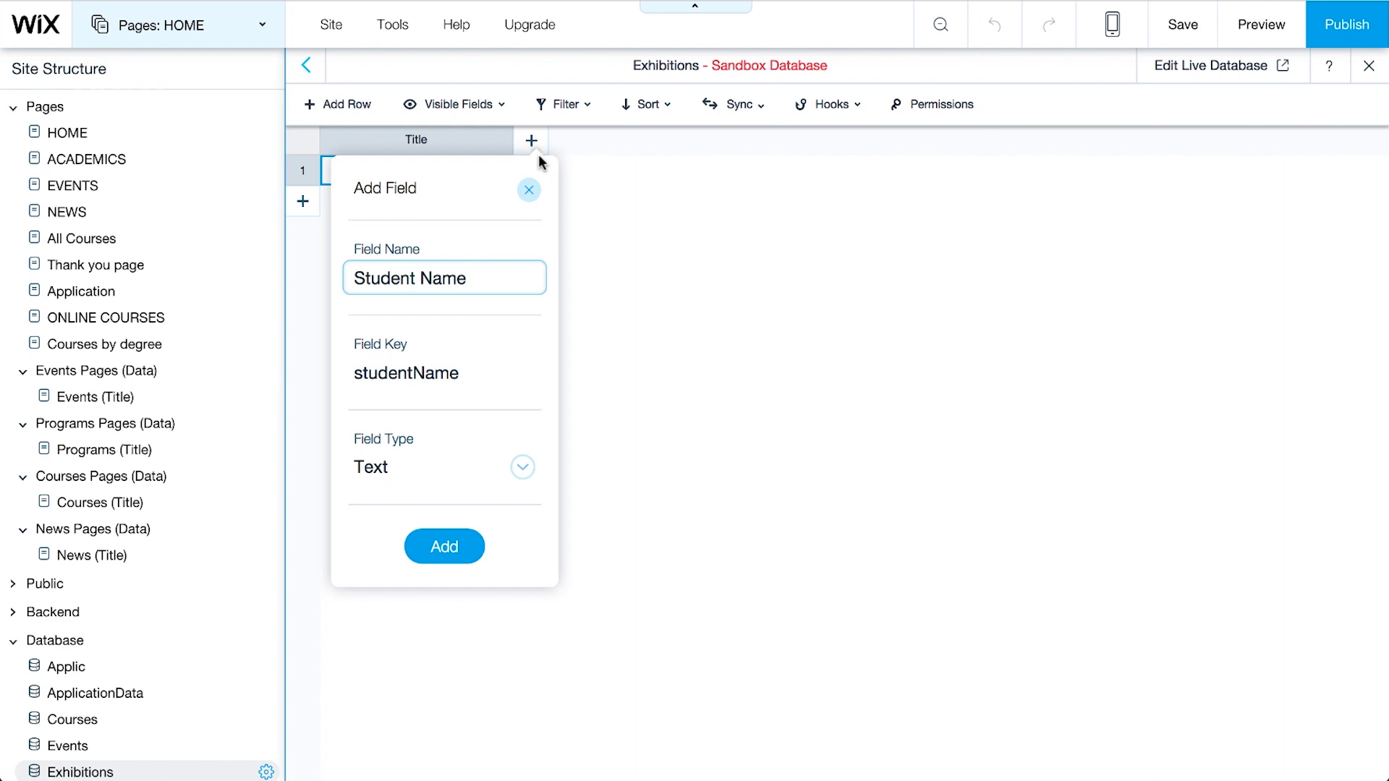
pyautogui.click(522, 468)
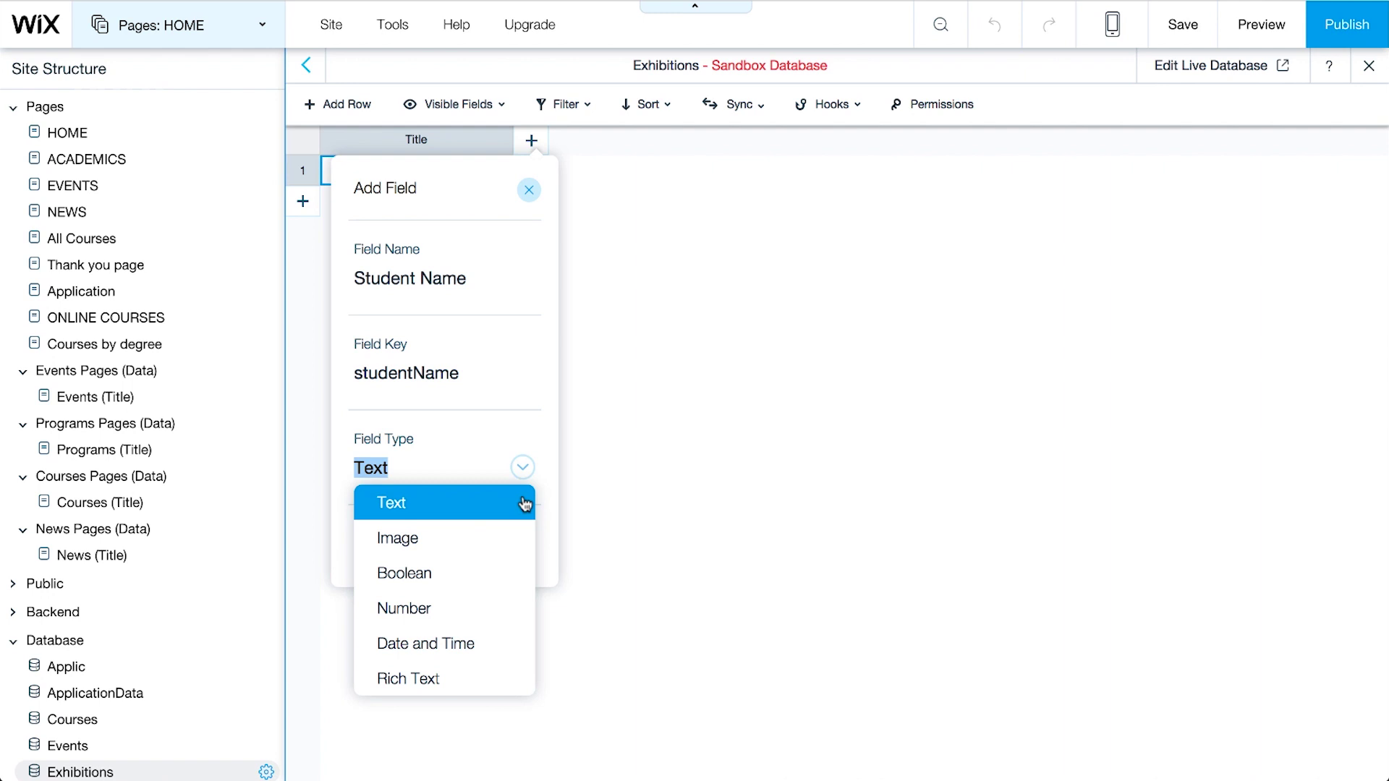
pyautogui.click(524, 503)
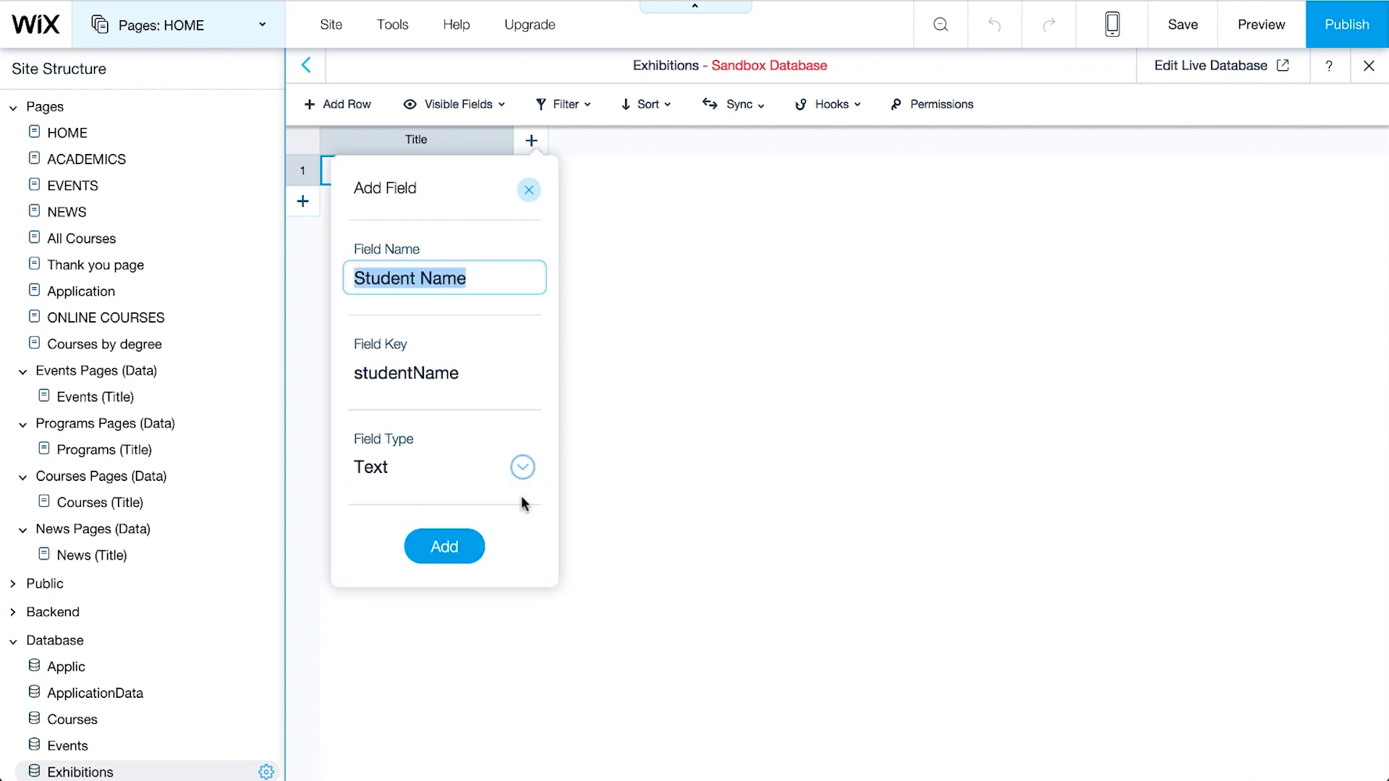
pyautogui.click(470, 554)
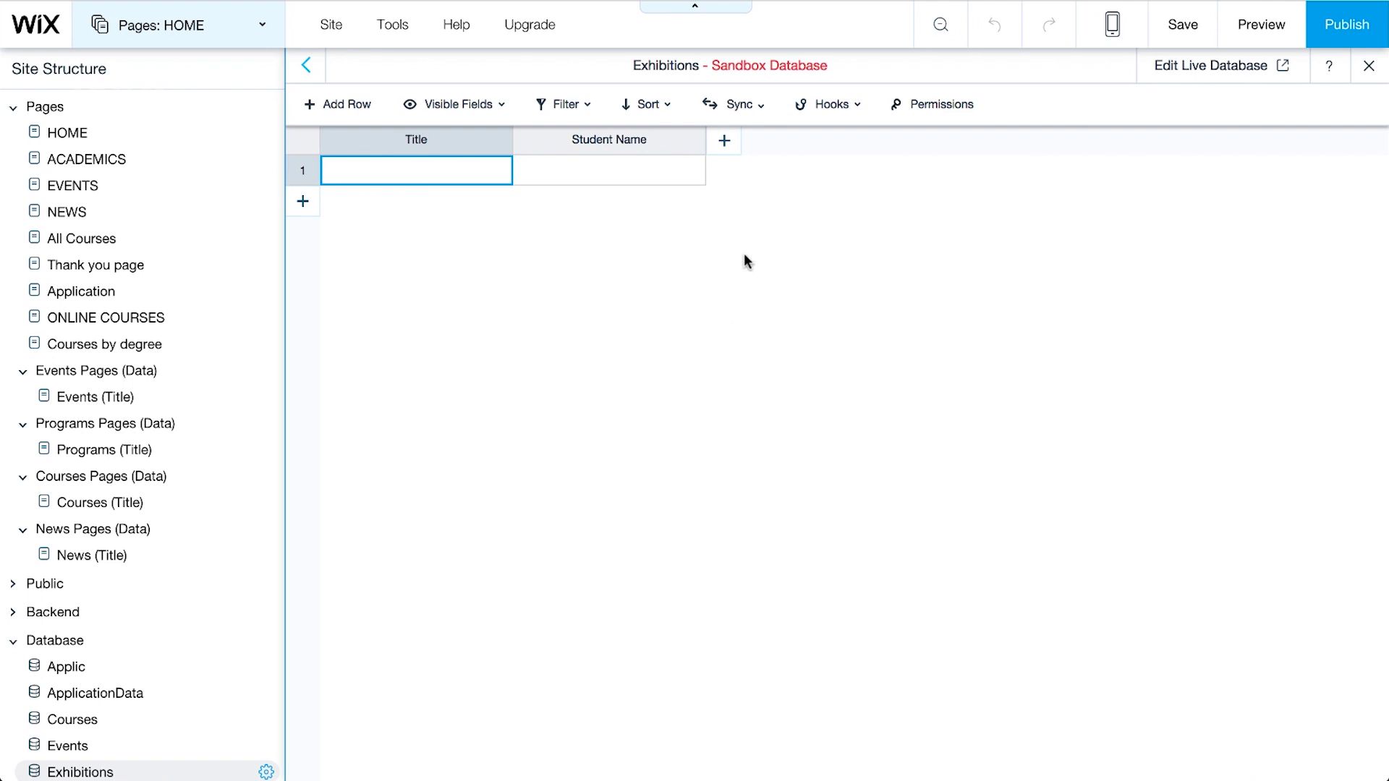
# Step: Add Program, Course and Semester fields as new columns
pyautogui.click(724, 141)
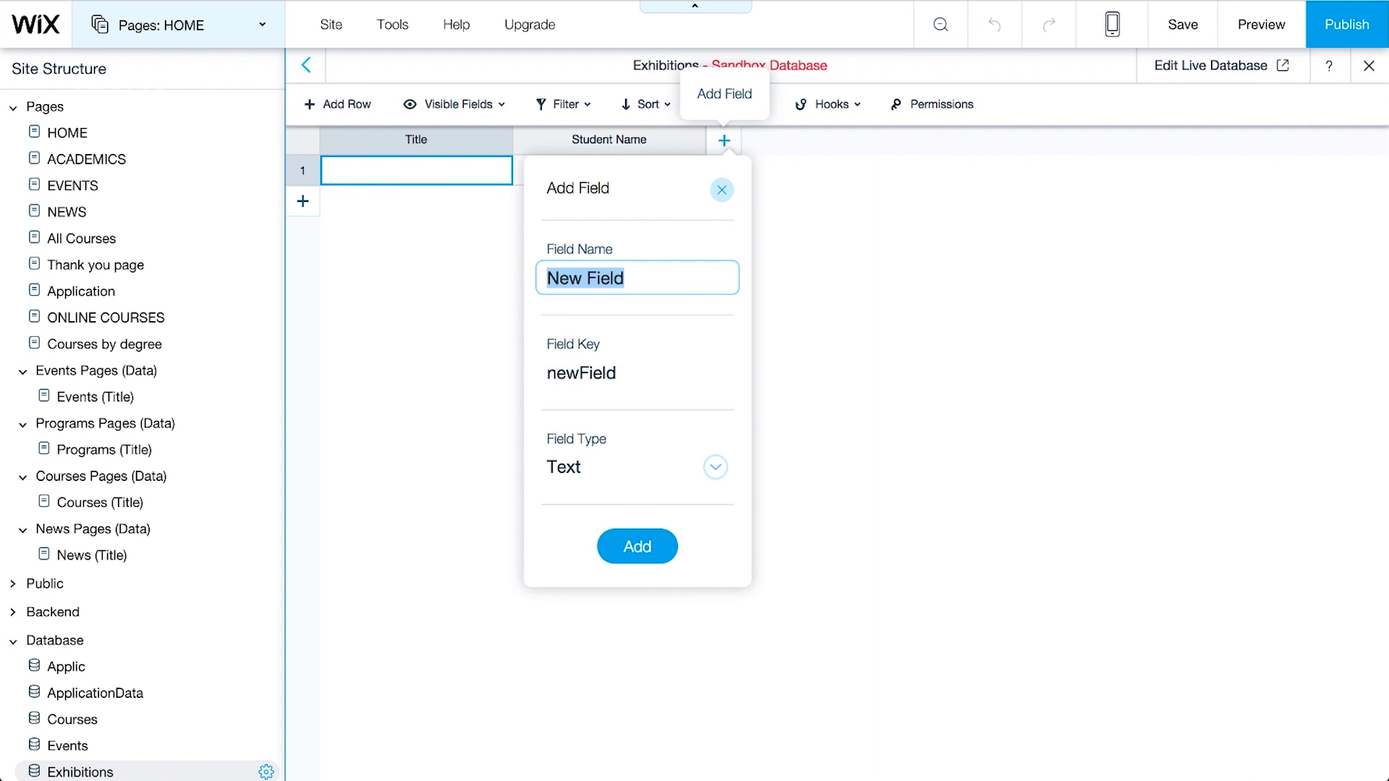
pyautogui.write('Program')
pyautogui.press('Return')
pyautogui.click(917, 140)
pyautogui.write('Course')
pyautogui.press('Return')
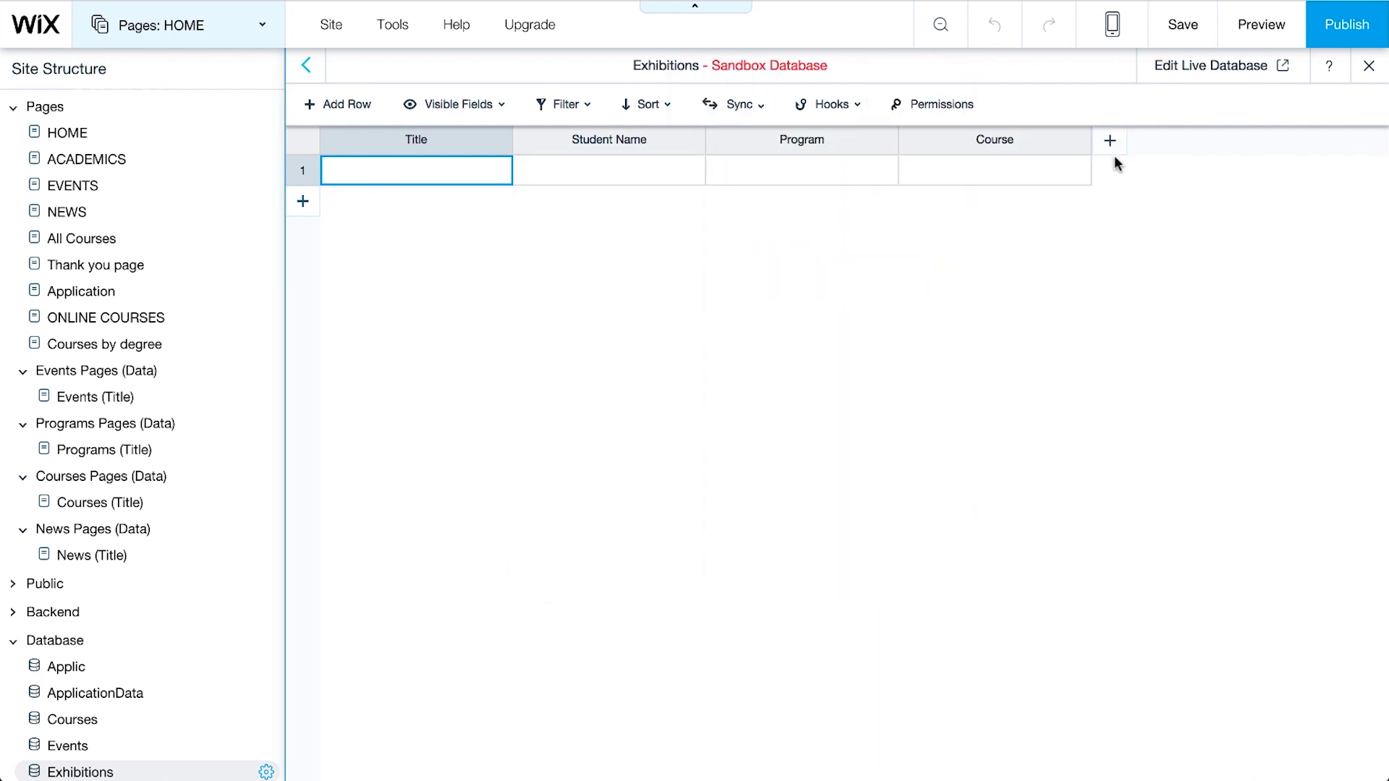
pyautogui.click(1111, 141)
pyautogui.write('Semester')
pyautogui.press('Return')
# Step: Add Artwork Title, Artwork and Description fields as new columns
pyautogui.click(1300, 139)
pyautogui.write('Artwork Title')
pyautogui.press('Return')
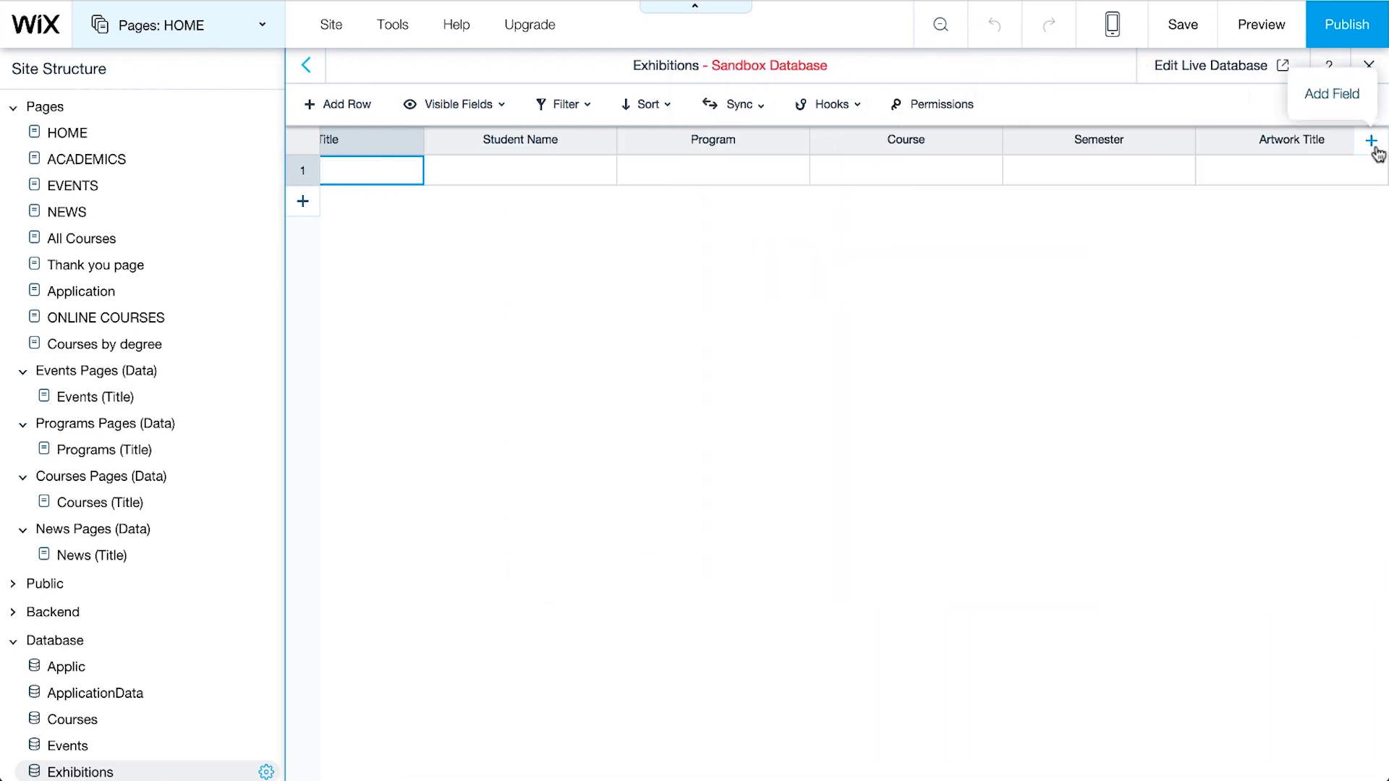
pyautogui.click(1371, 140)
pyautogui.write('Artwork')
pyautogui.press('Return')
pyautogui.click(1371, 140)
pyautogui.write('Description')
pyautogui.press('Return')
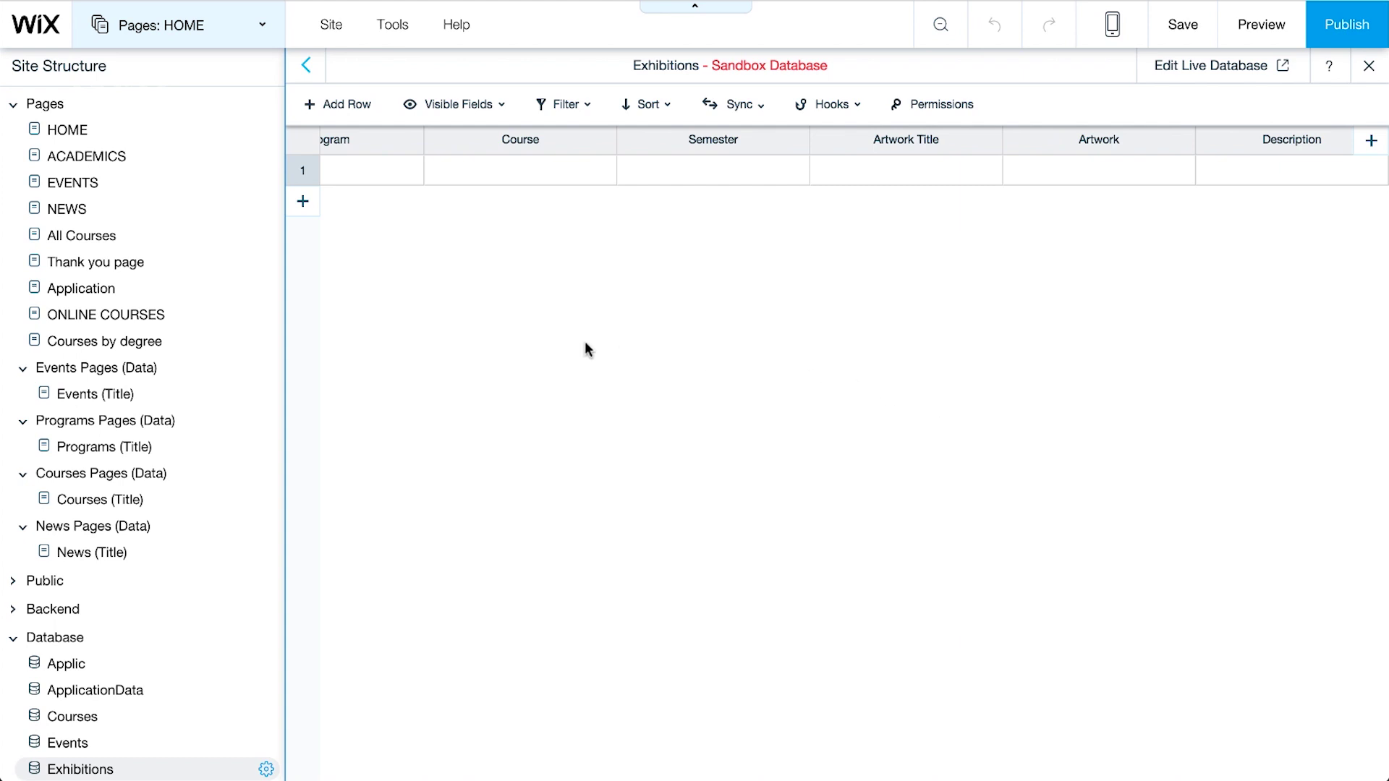
# Step: Add a blank page named 'STUDENT AREA' and return to editing it
pyautogui.click(265, 29)
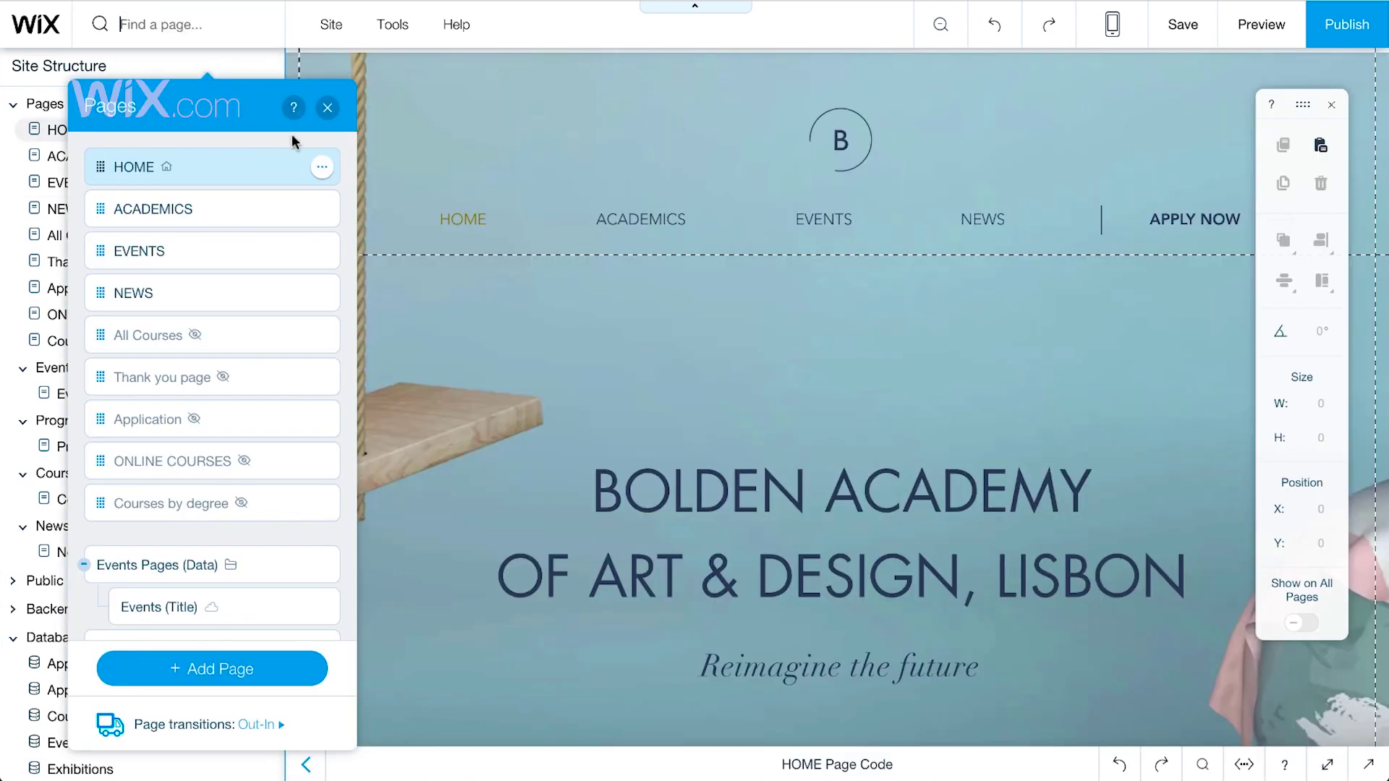
pyautogui.click(269, 669)
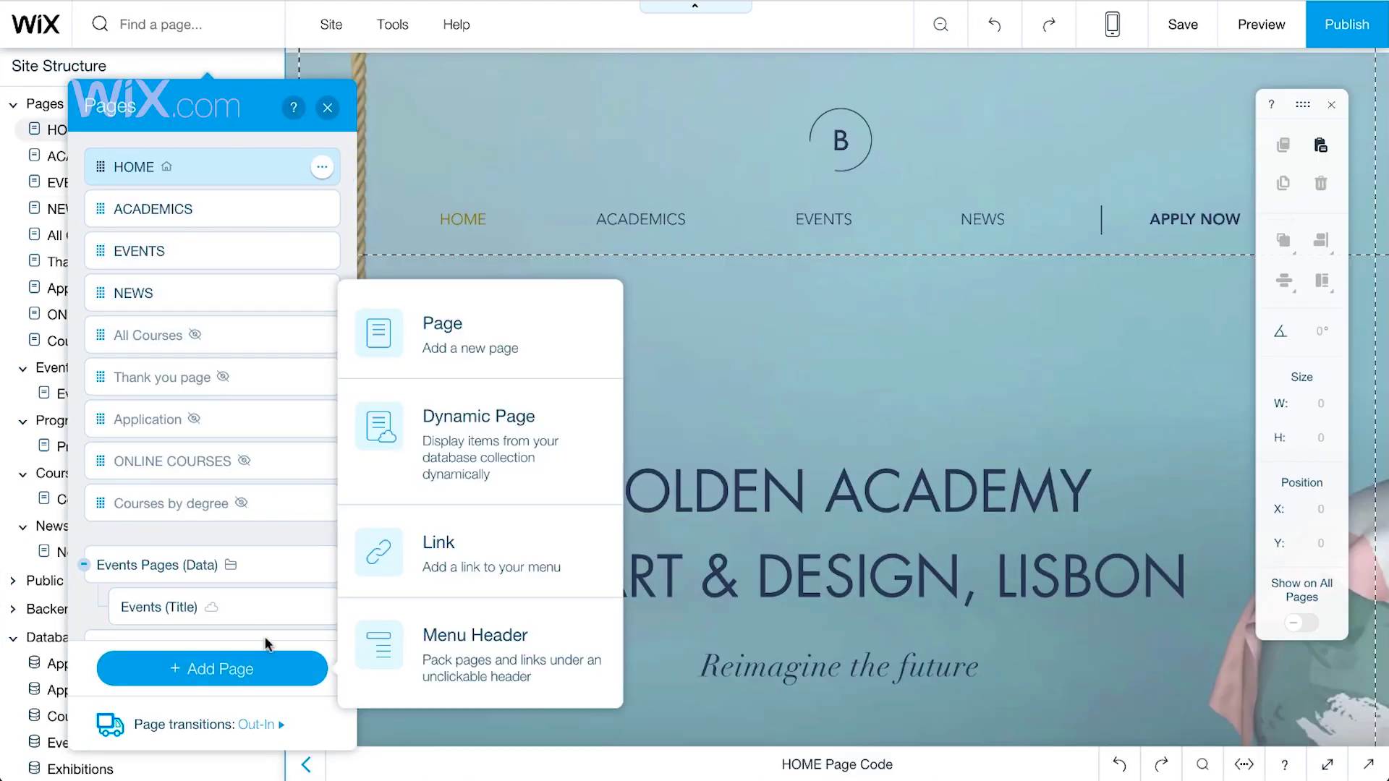
pyautogui.click(445, 359)
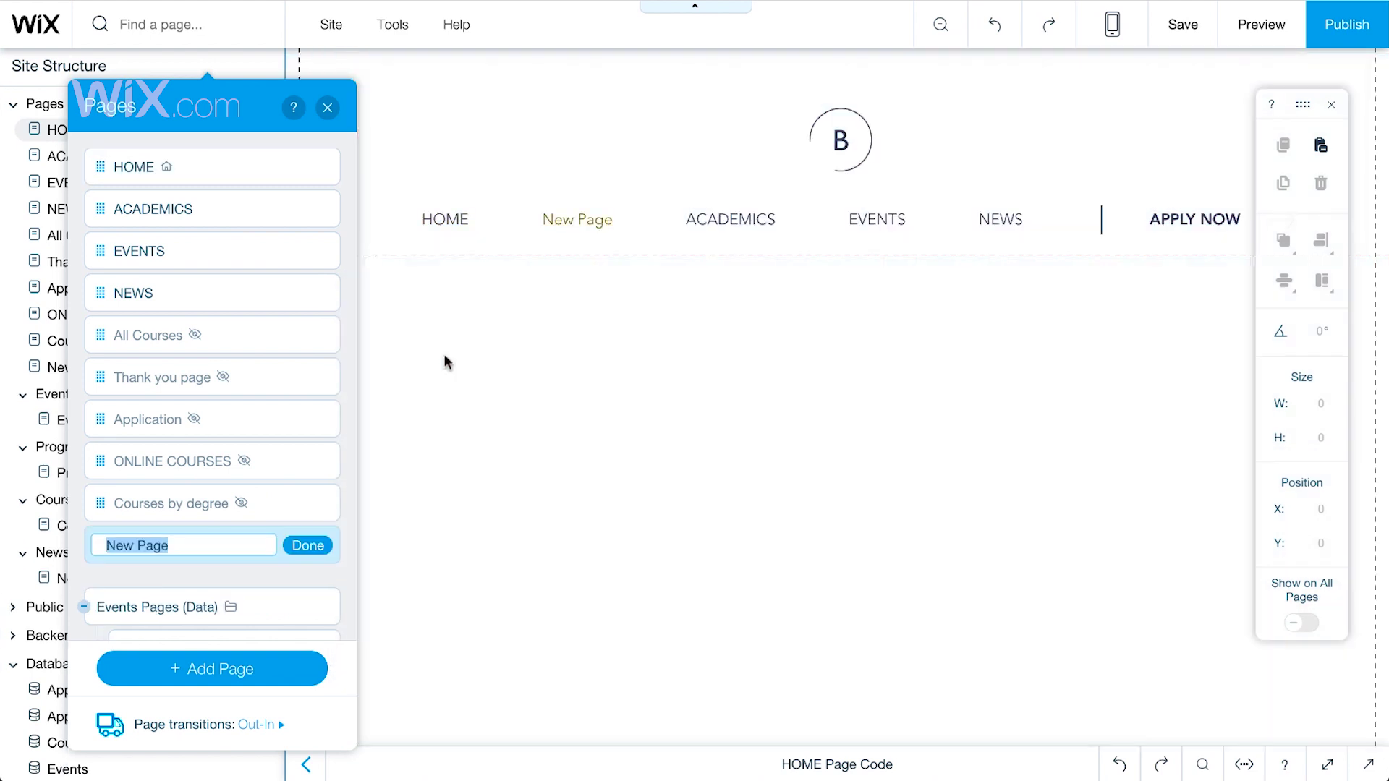
pyautogui.write('STUDEN')
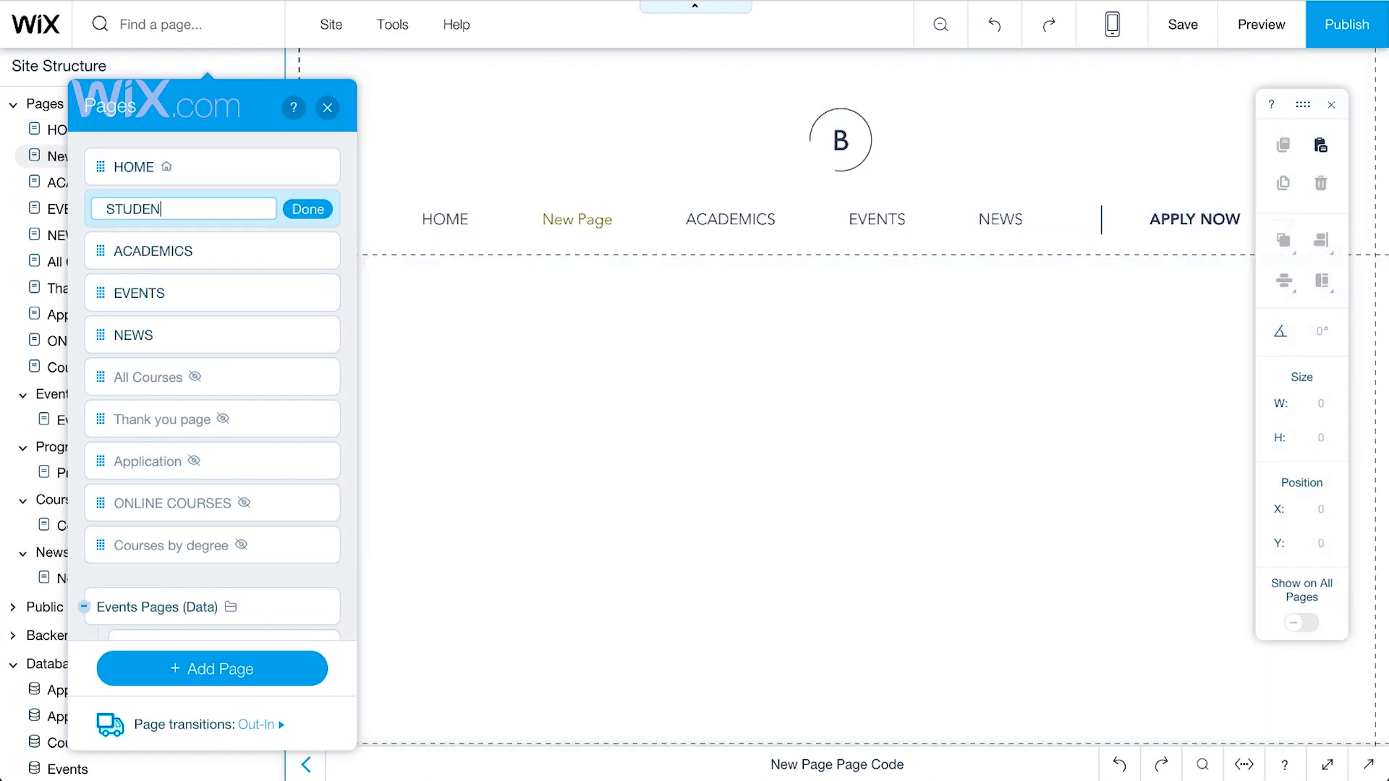
pyautogui.write('T AREA')
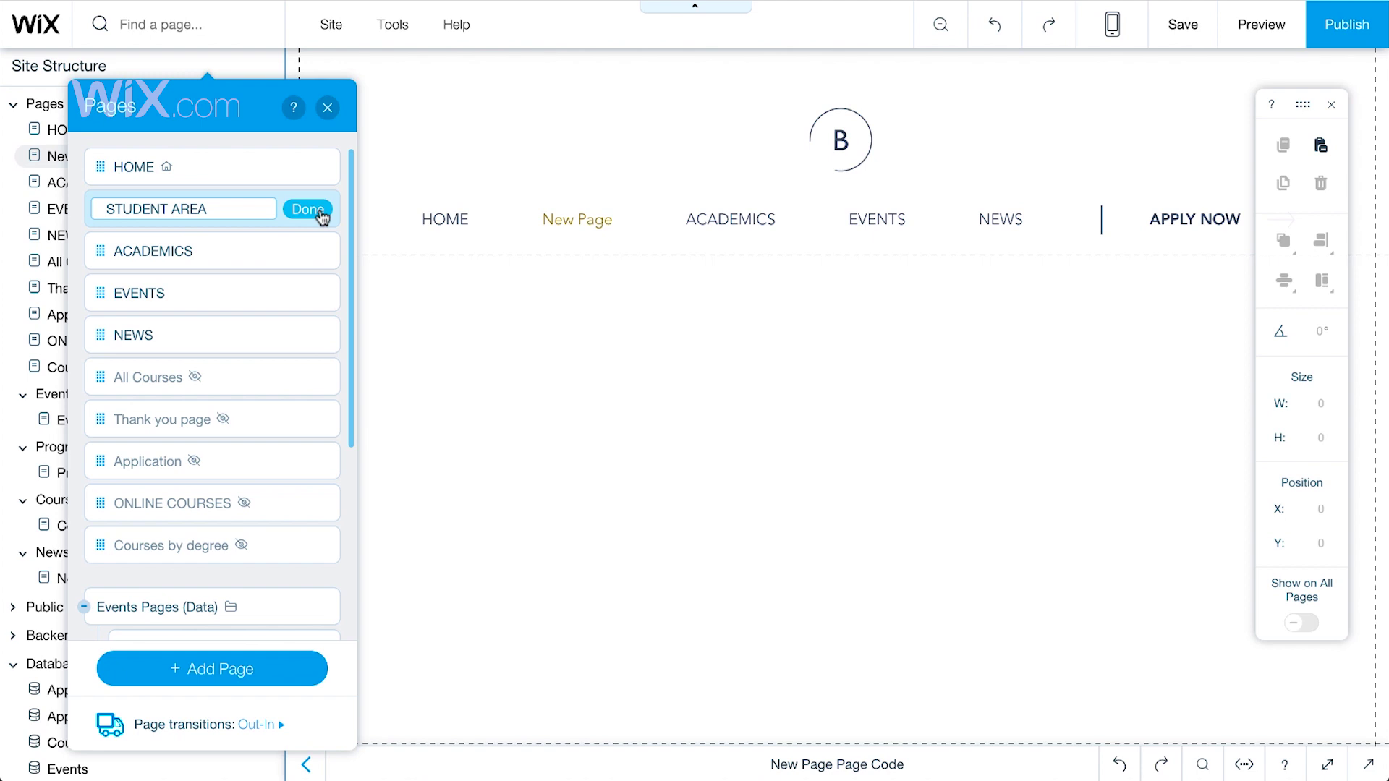
pyautogui.click(319, 212)
pyautogui.click(532, 352)
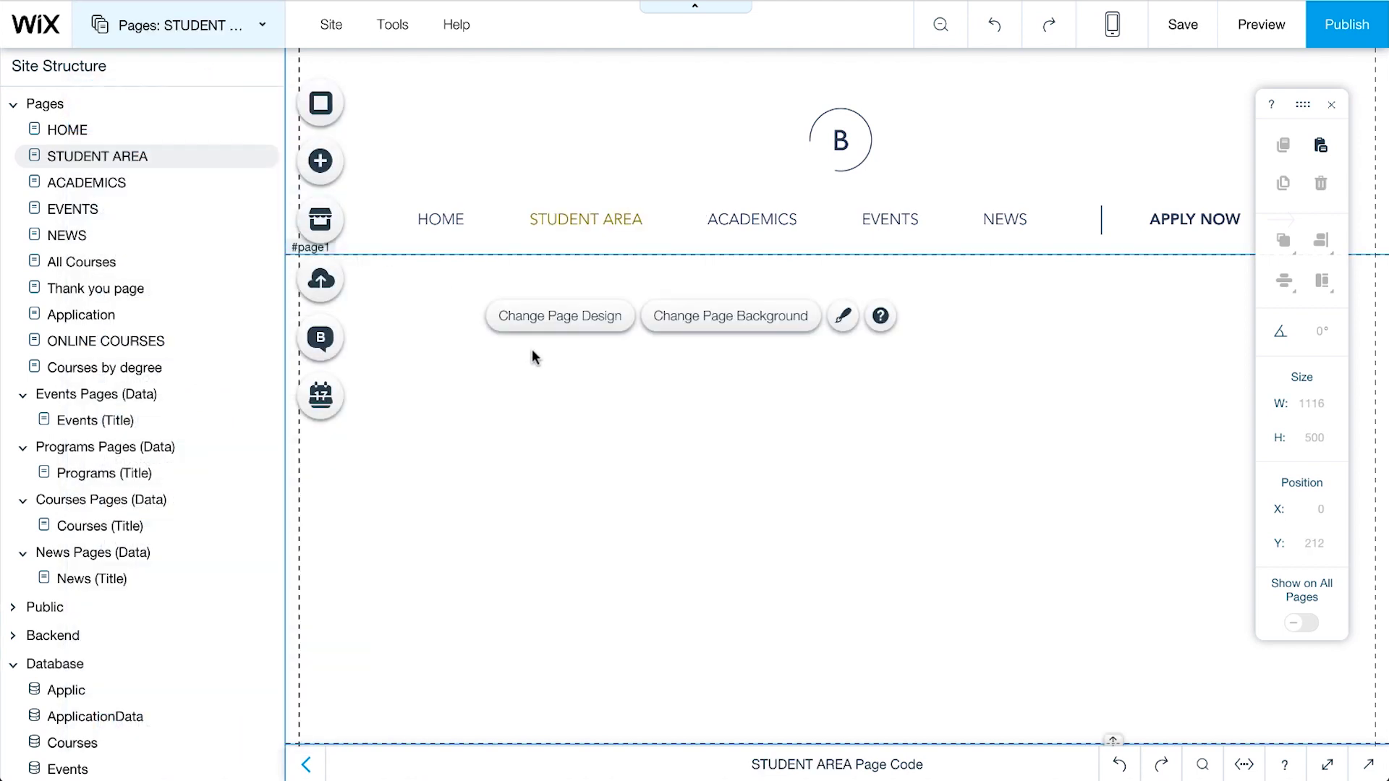
# Step: Place a Small Heading text element on the STUDENT AREA page
pyautogui.click(320, 161)
pyautogui.click(397, 171)
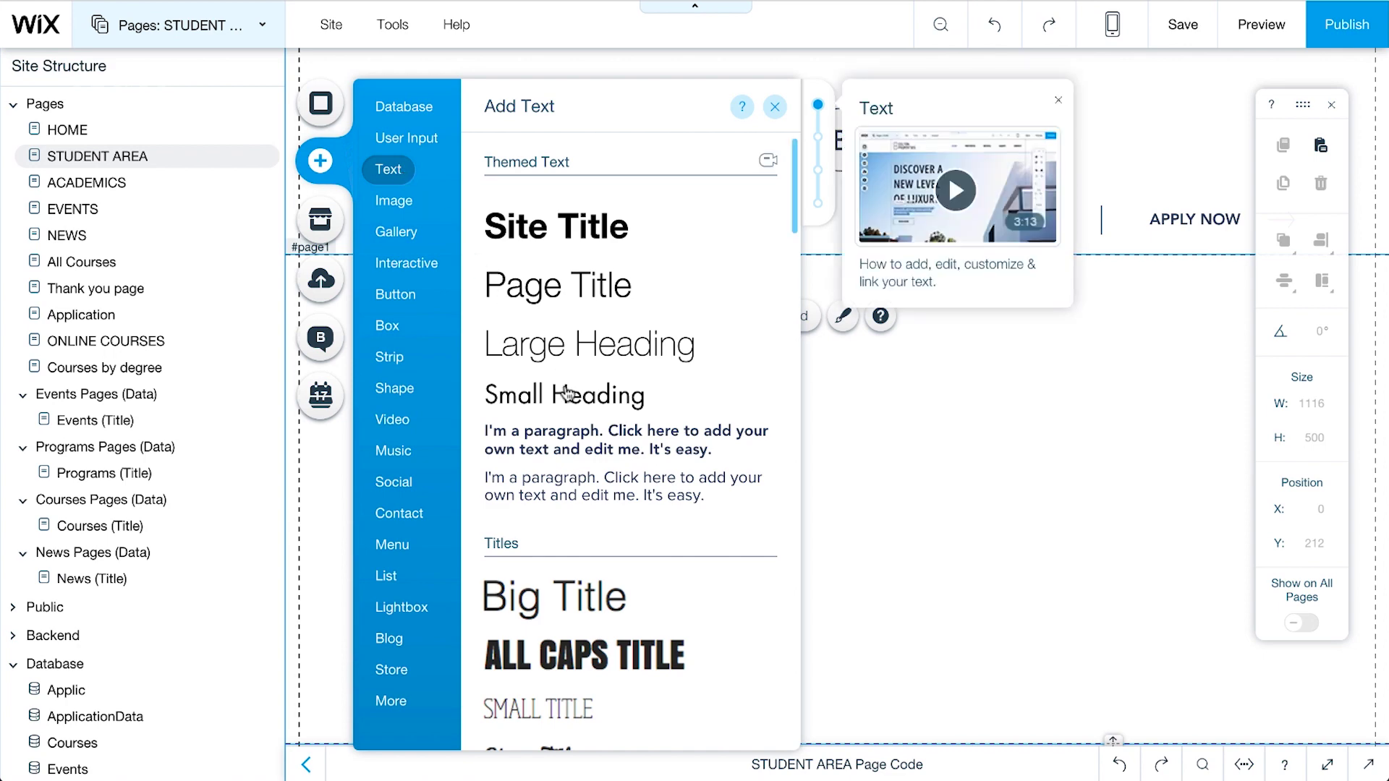
pyautogui.moveTo(544, 396); pyautogui.dragTo(467, 336)
# Step: Change the heading text to 'Submit Your Artwork' and set it in Avenir
pyautogui.doubleClick(467, 336)
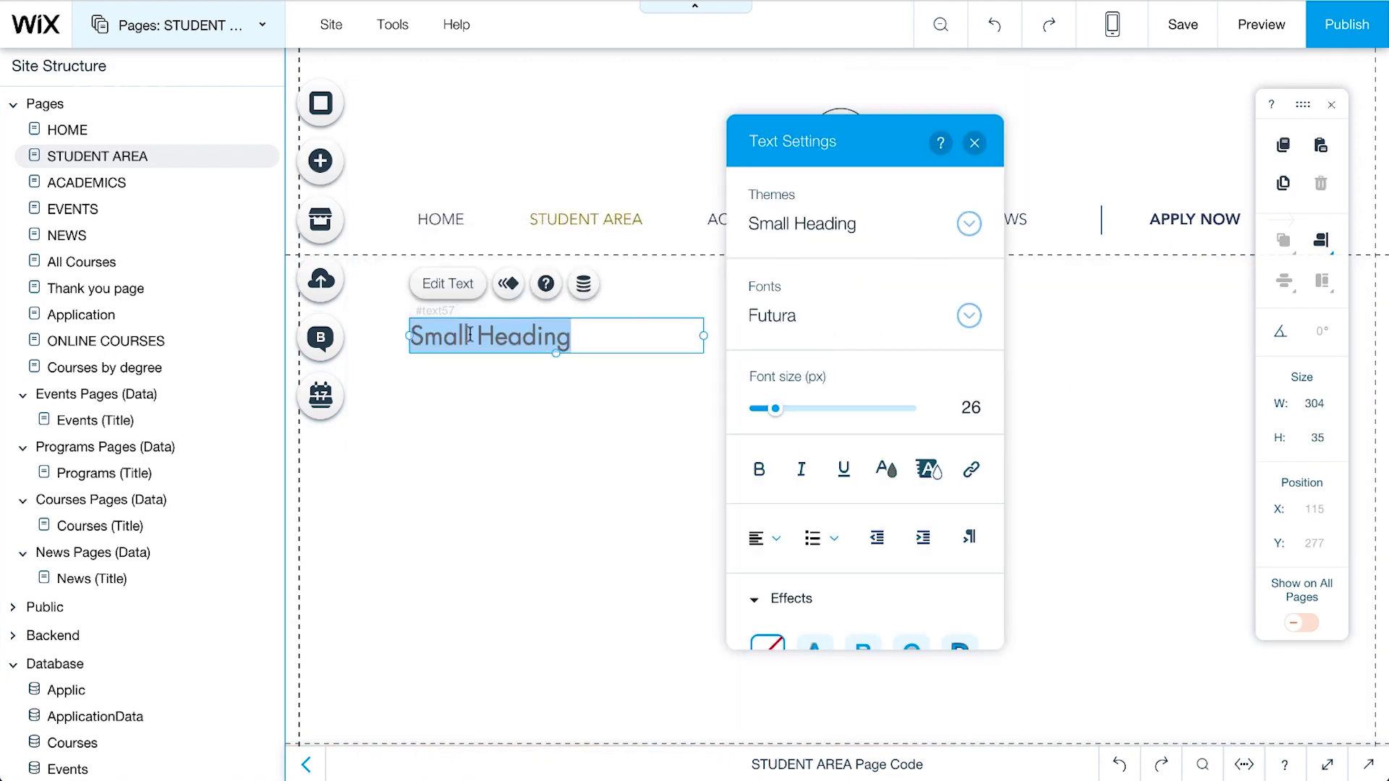
pyautogui.write('Submit Your Artwork')
pyautogui.hotkey('ctrl', 'a')
pyautogui.click(968, 315)
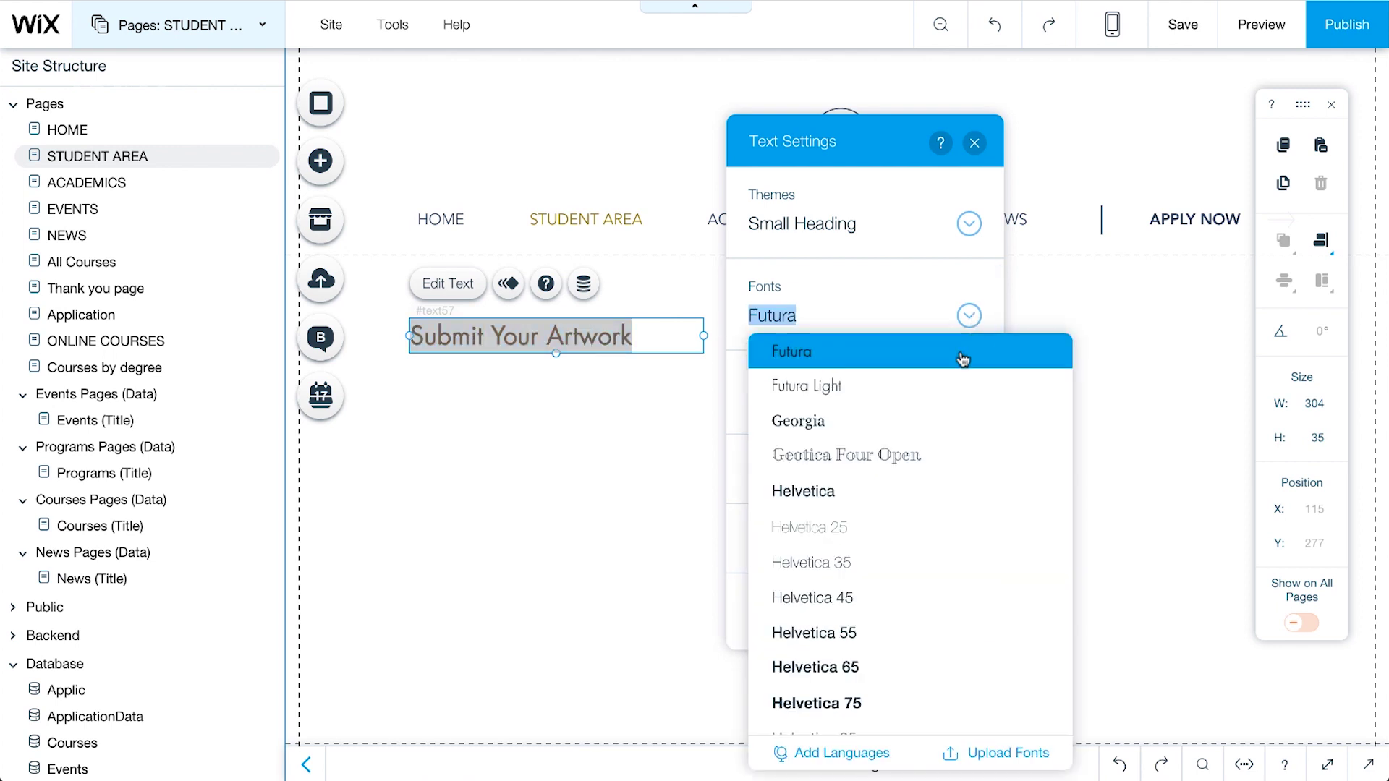
pyautogui.click(951, 377)
pyautogui.click(654, 439)
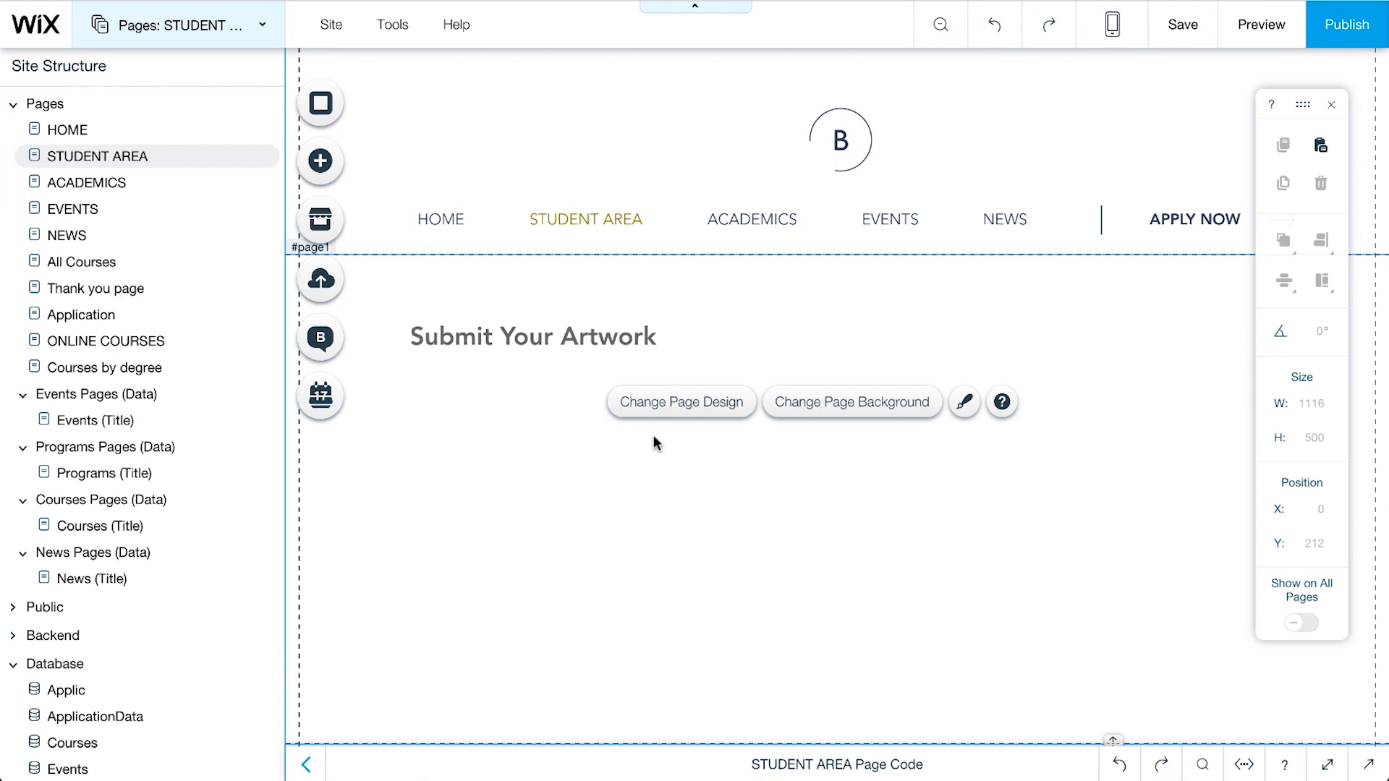
# Step: Drag the 'What's your number?' User Input text field below the heading
pyautogui.click(320, 161)
pyautogui.moveTo(412, 141)
pyautogui.moveTo(679, 160)
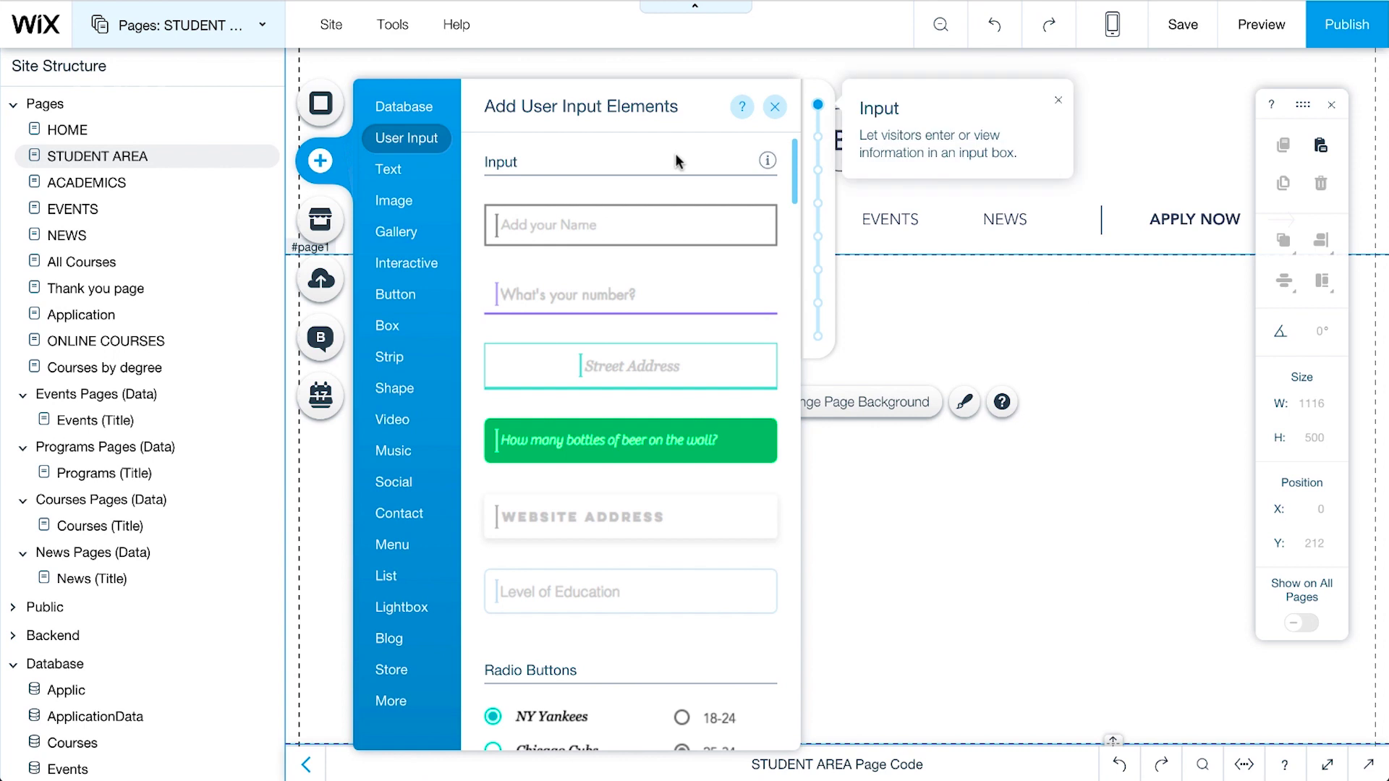
pyautogui.scroll(-5, 676, 160)
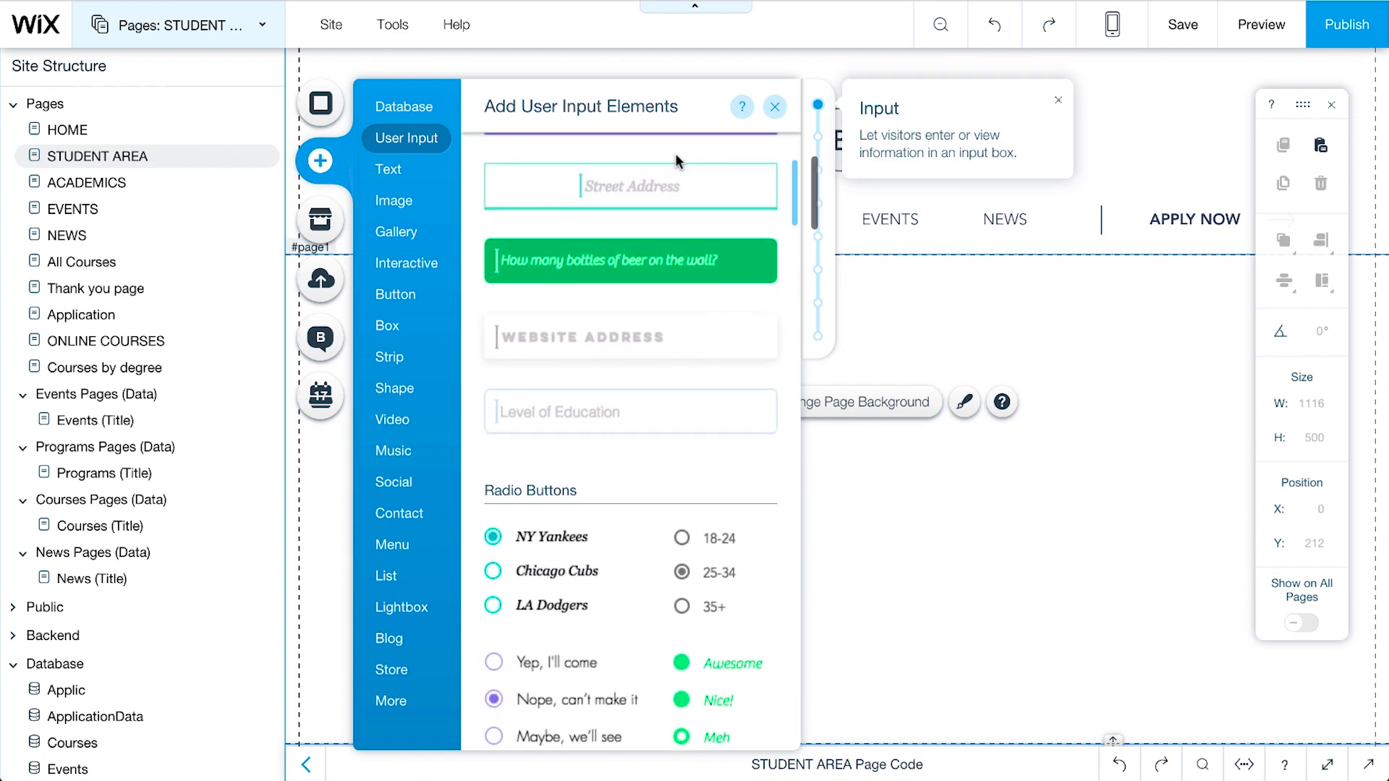
pyautogui.scroll(-6, 677, 160)
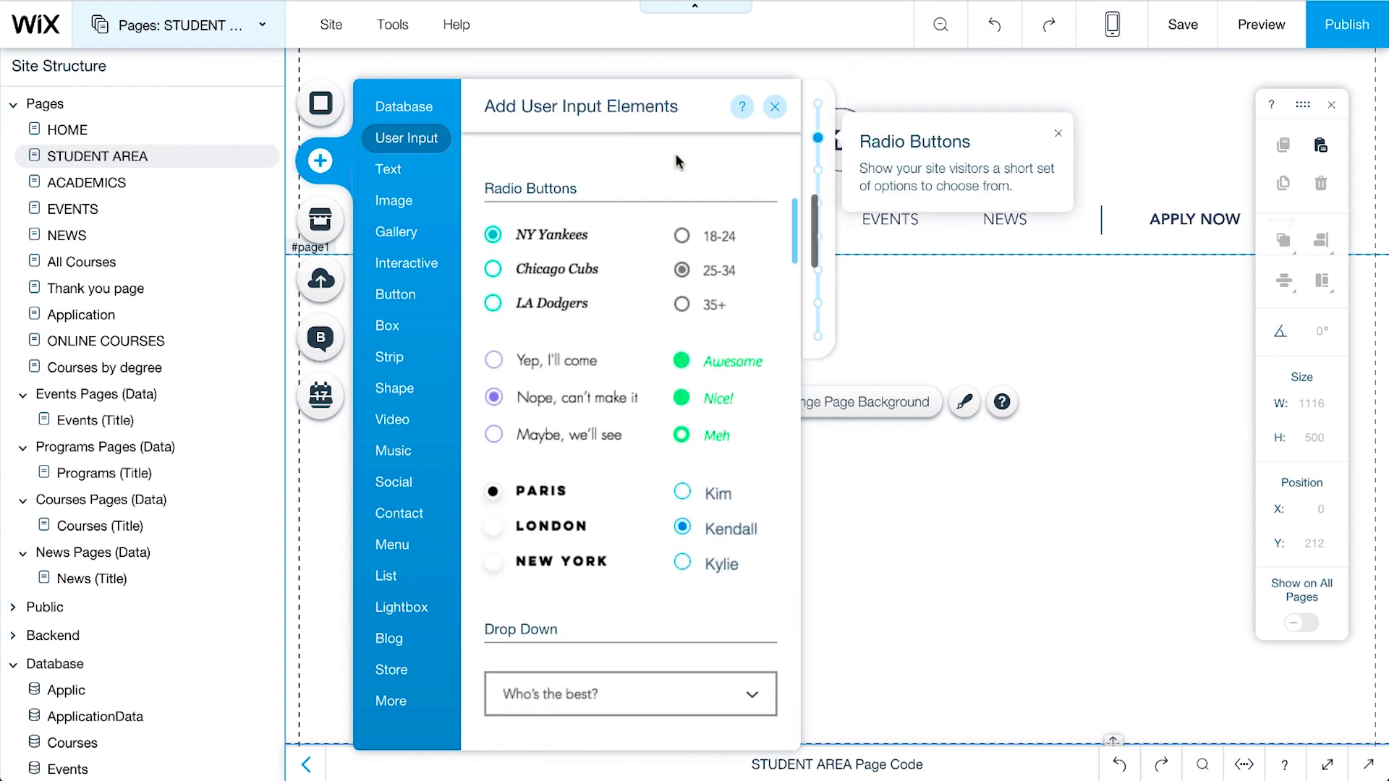
pyautogui.scroll(-8, 677, 161)
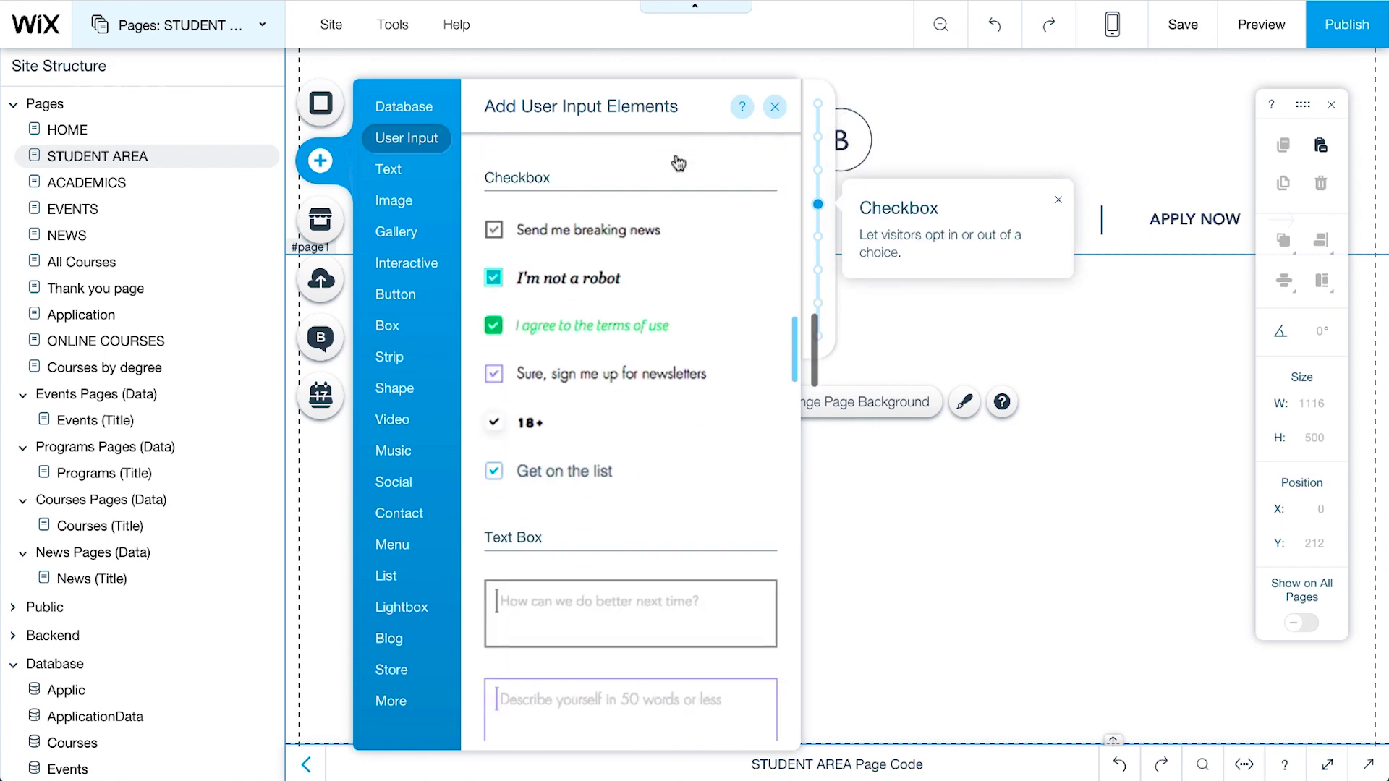
pyautogui.scroll(-10, 678, 162)
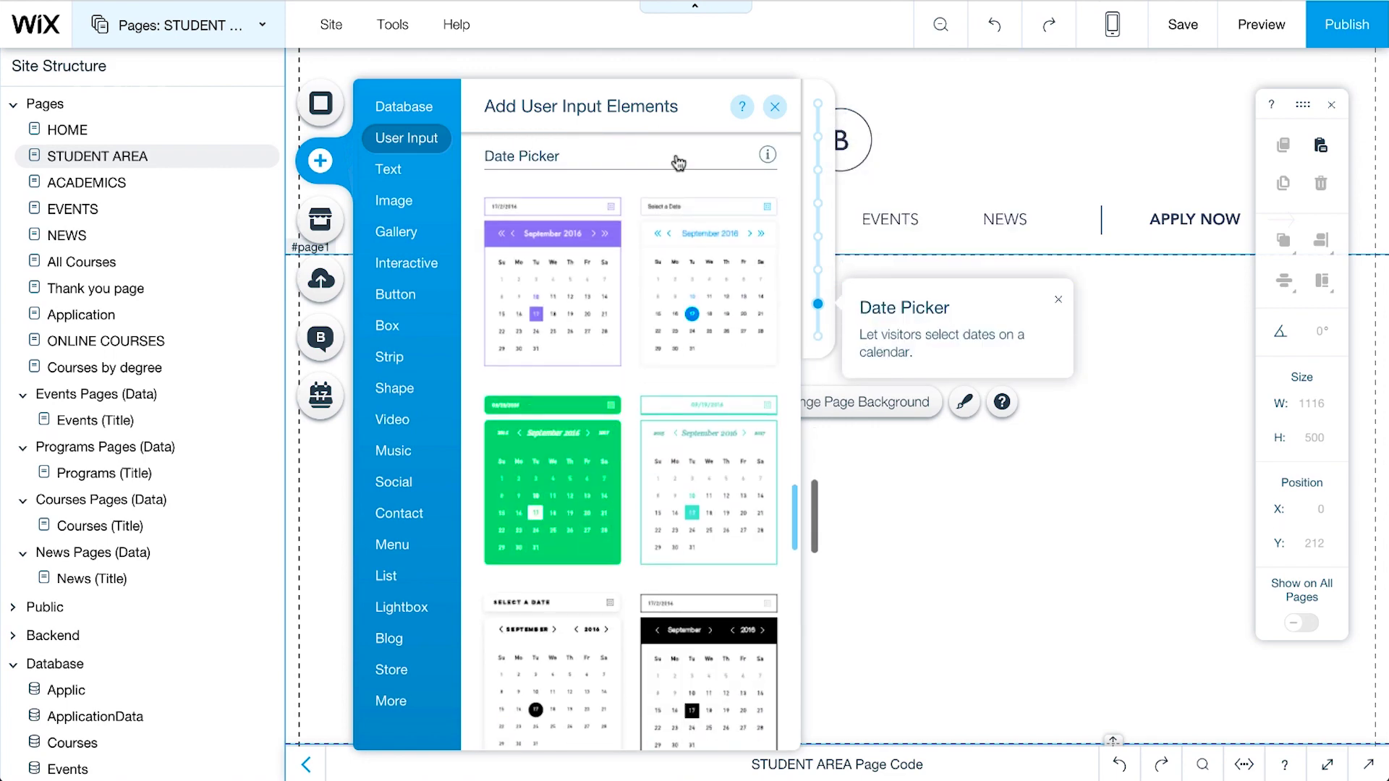
pyautogui.scroll(6, 678, 162)
pyautogui.scroll(14, 678, 162)
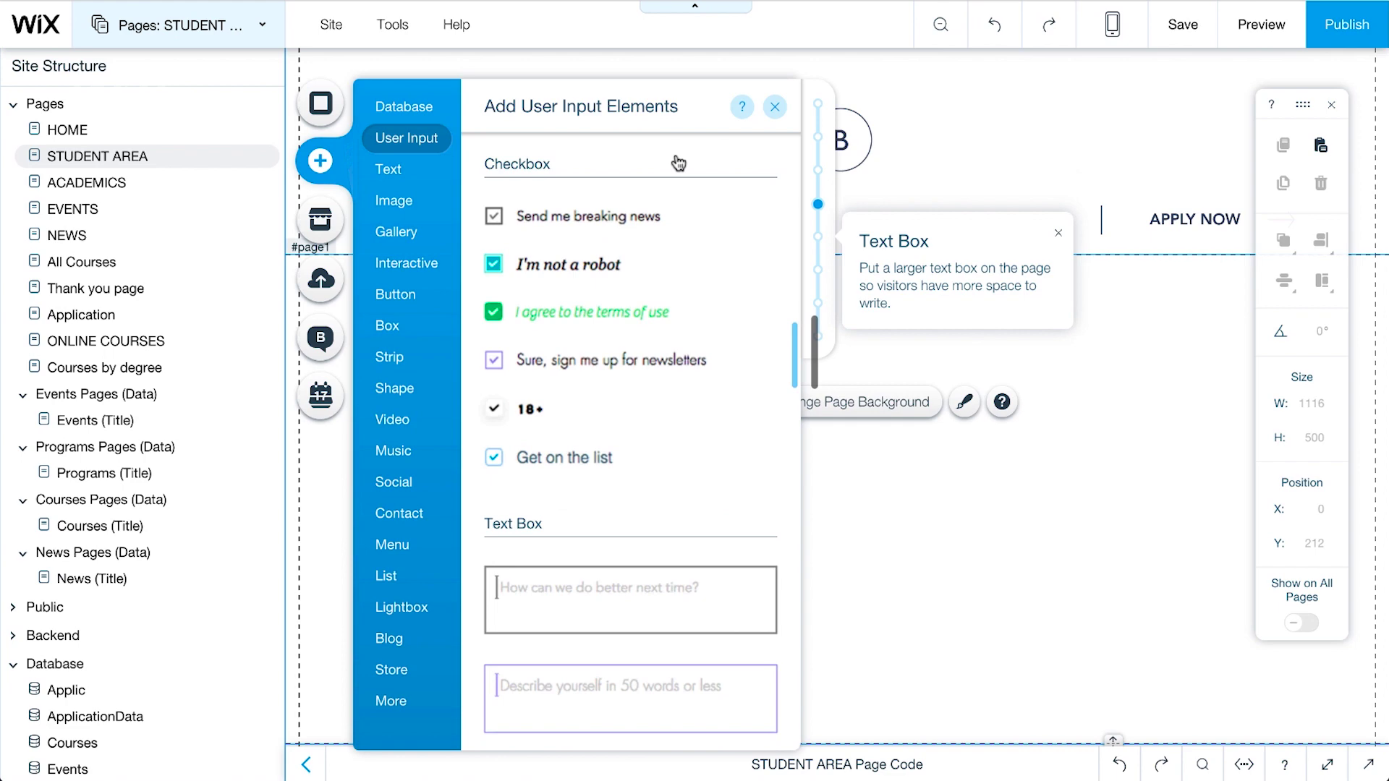
pyautogui.scroll(6, 677, 162)
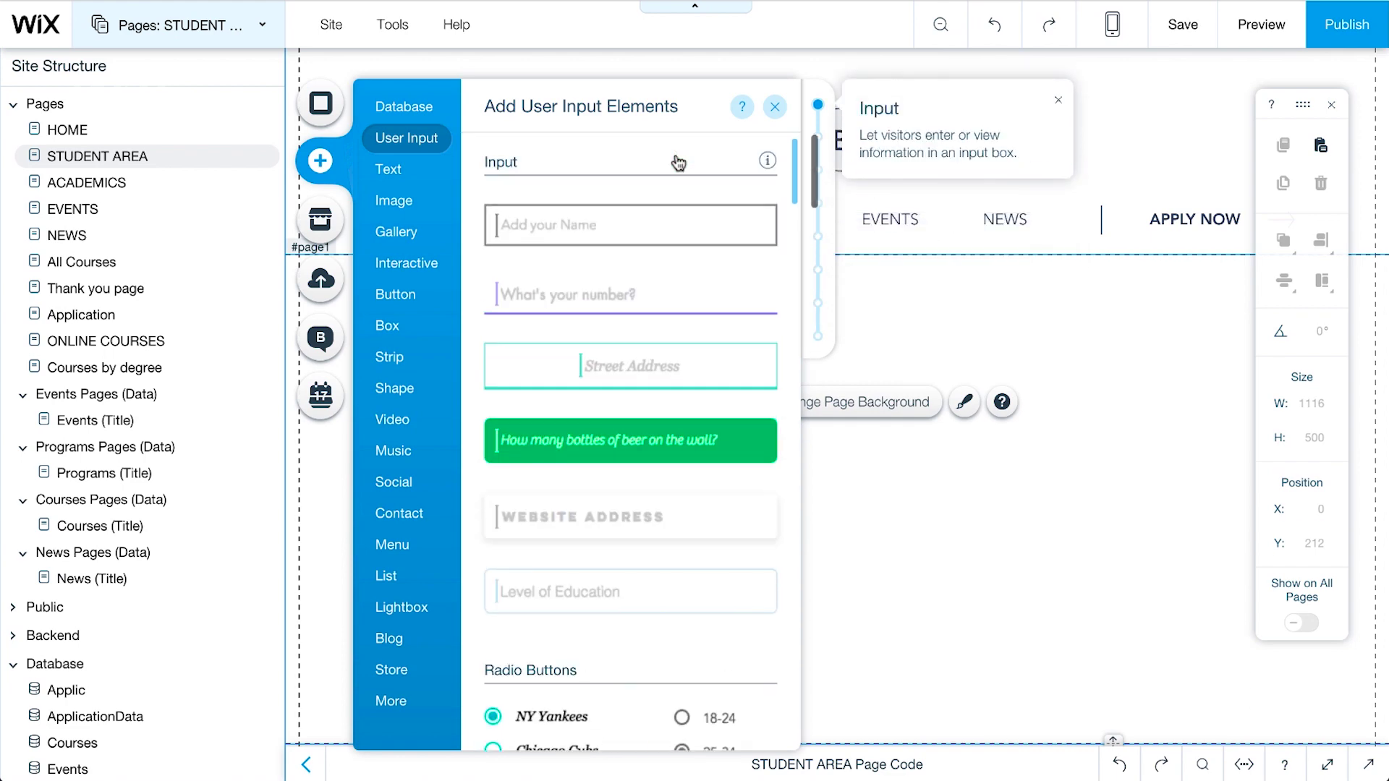
pyautogui.moveTo(586, 301); pyautogui.dragTo(506, 443)
# Step: Adjust the input's shadow and text styling in its Design options
pyautogui.click(617, 392)
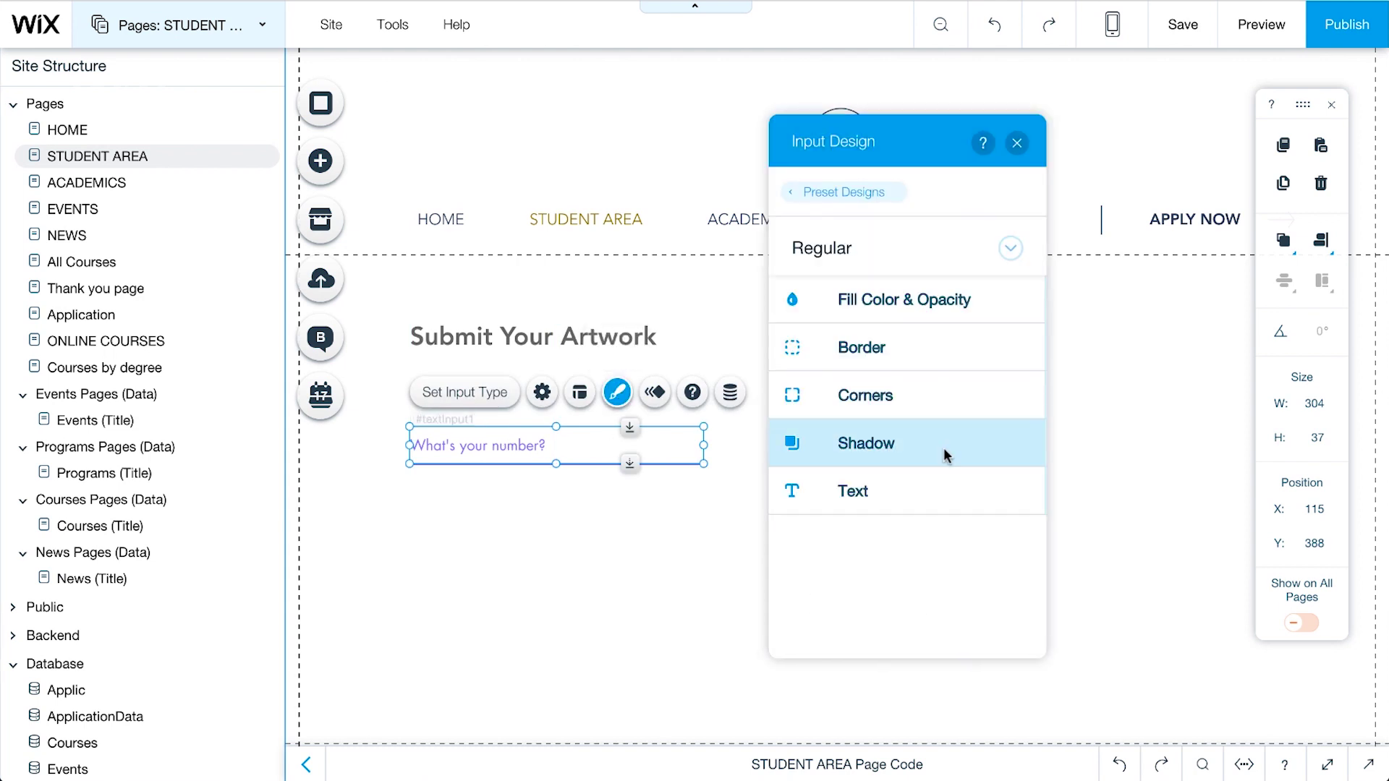
pyautogui.click(839, 444)
pyautogui.click(1009, 630)
pyautogui.click(793, 486)
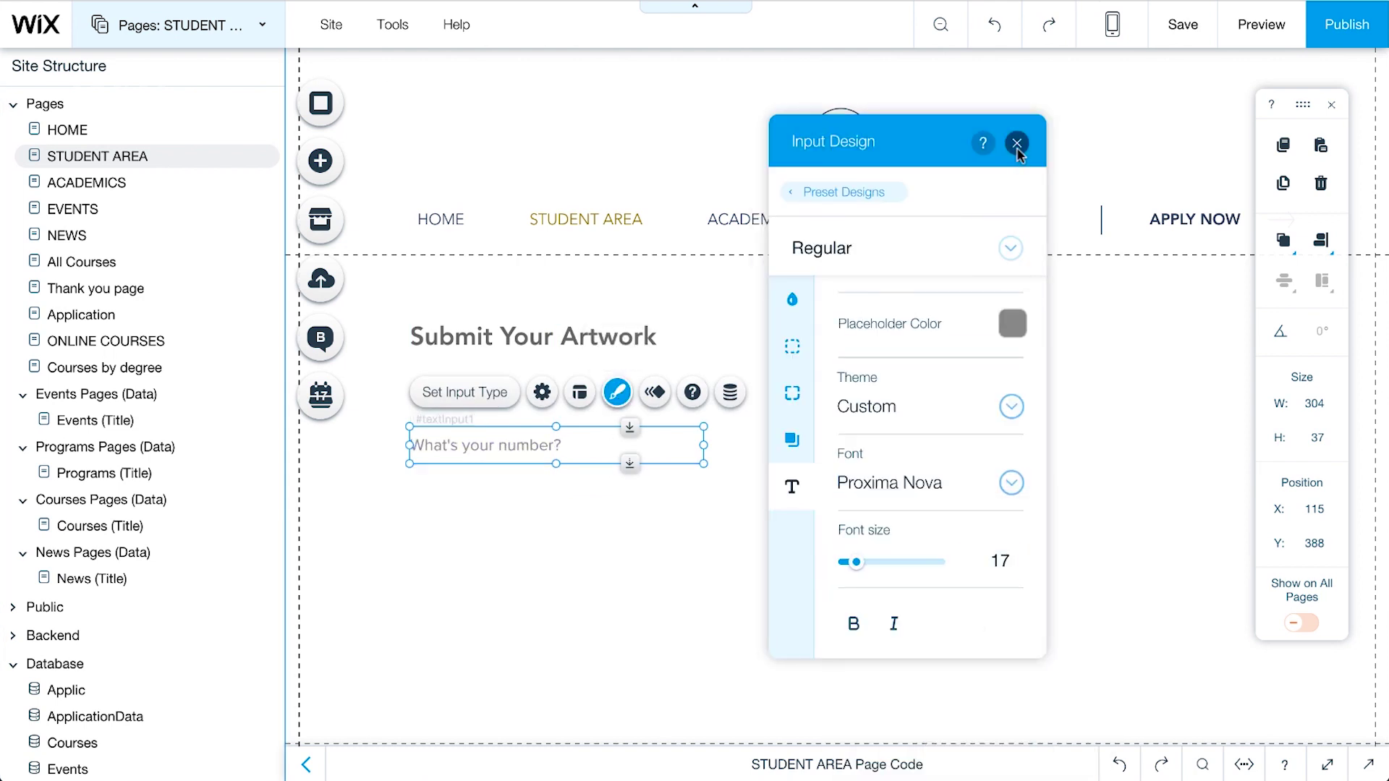
pyautogui.click(1017, 144)
# Step: Set the input type to Text and its placeholder to 'Name'
pyautogui.click(542, 393)
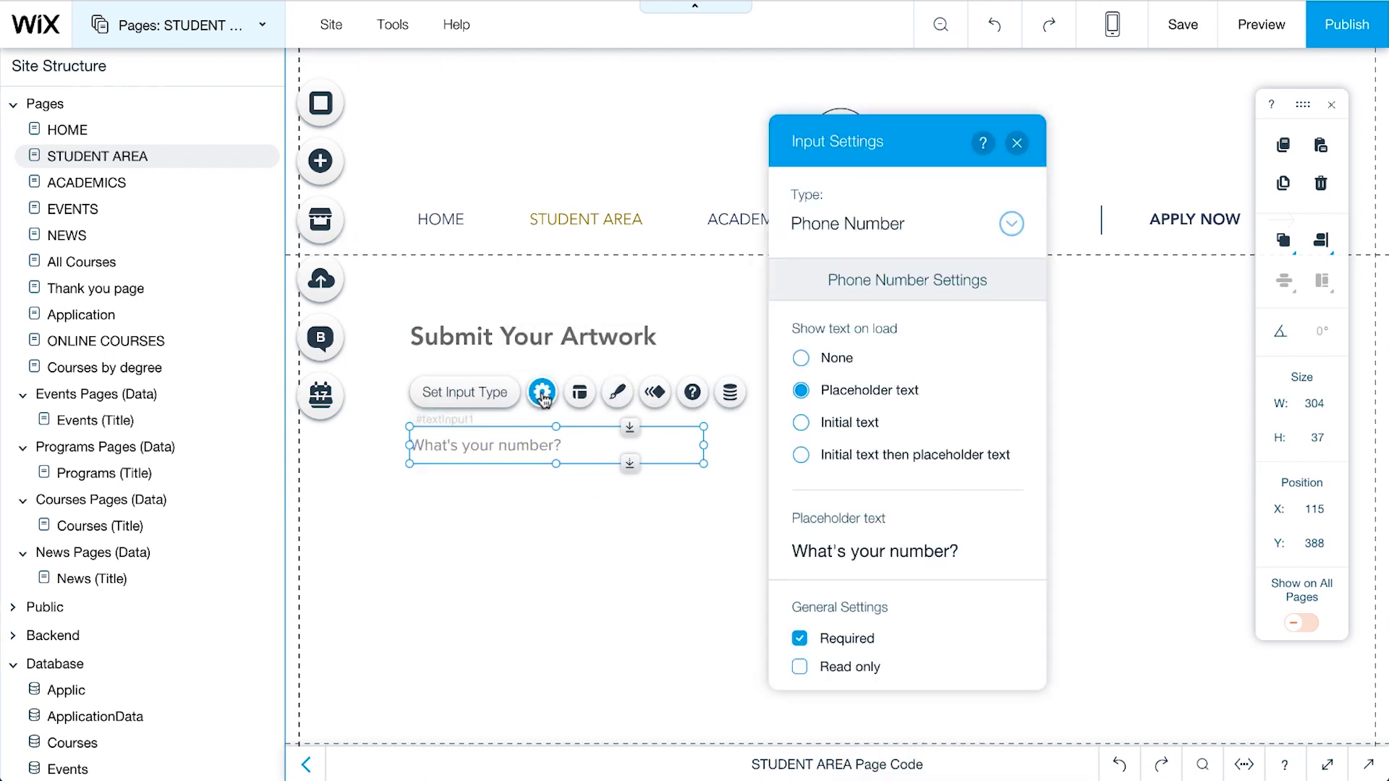
pyautogui.click(1012, 227)
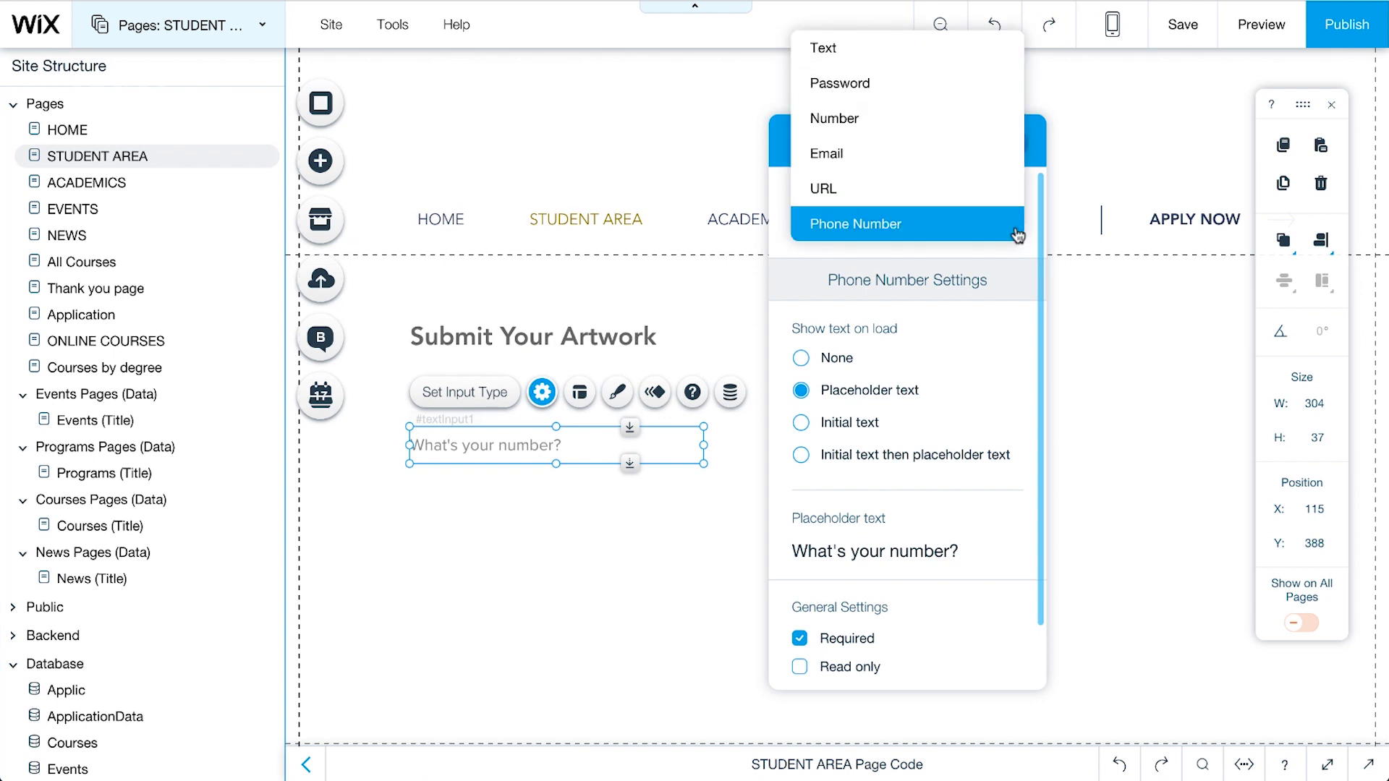
pyautogui.click(973, 66)
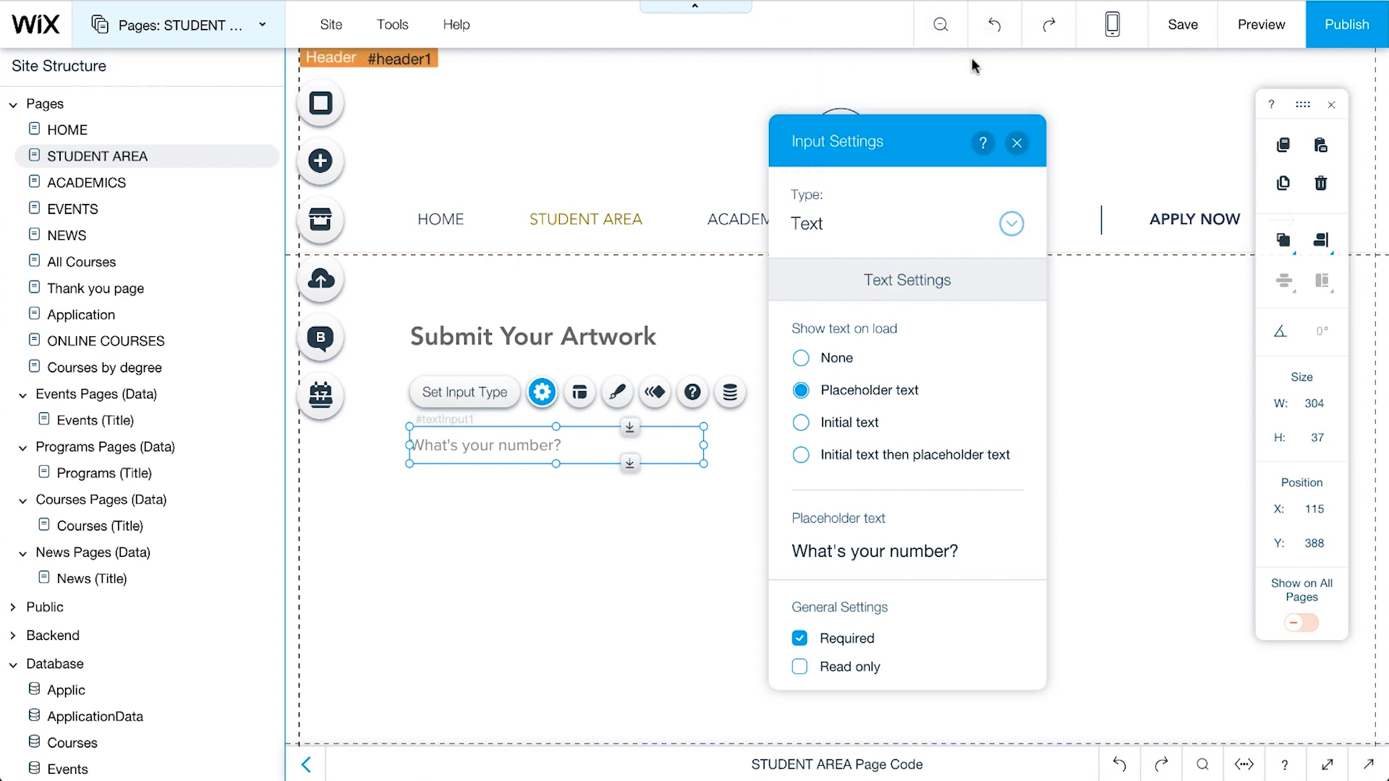
pyautogui.click(985, 550)
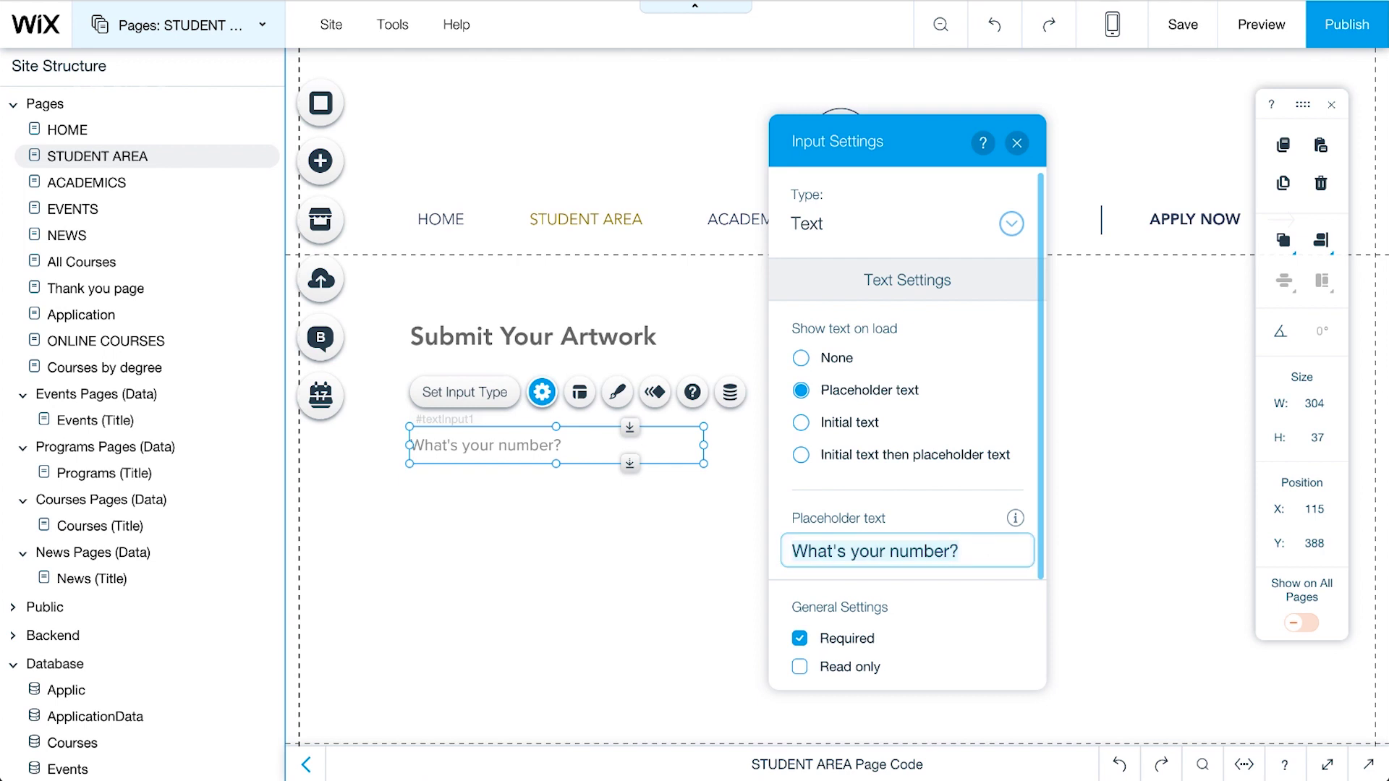
pyautogui.hotkey('ctrl', 'a')
pyautogui.write('Name')
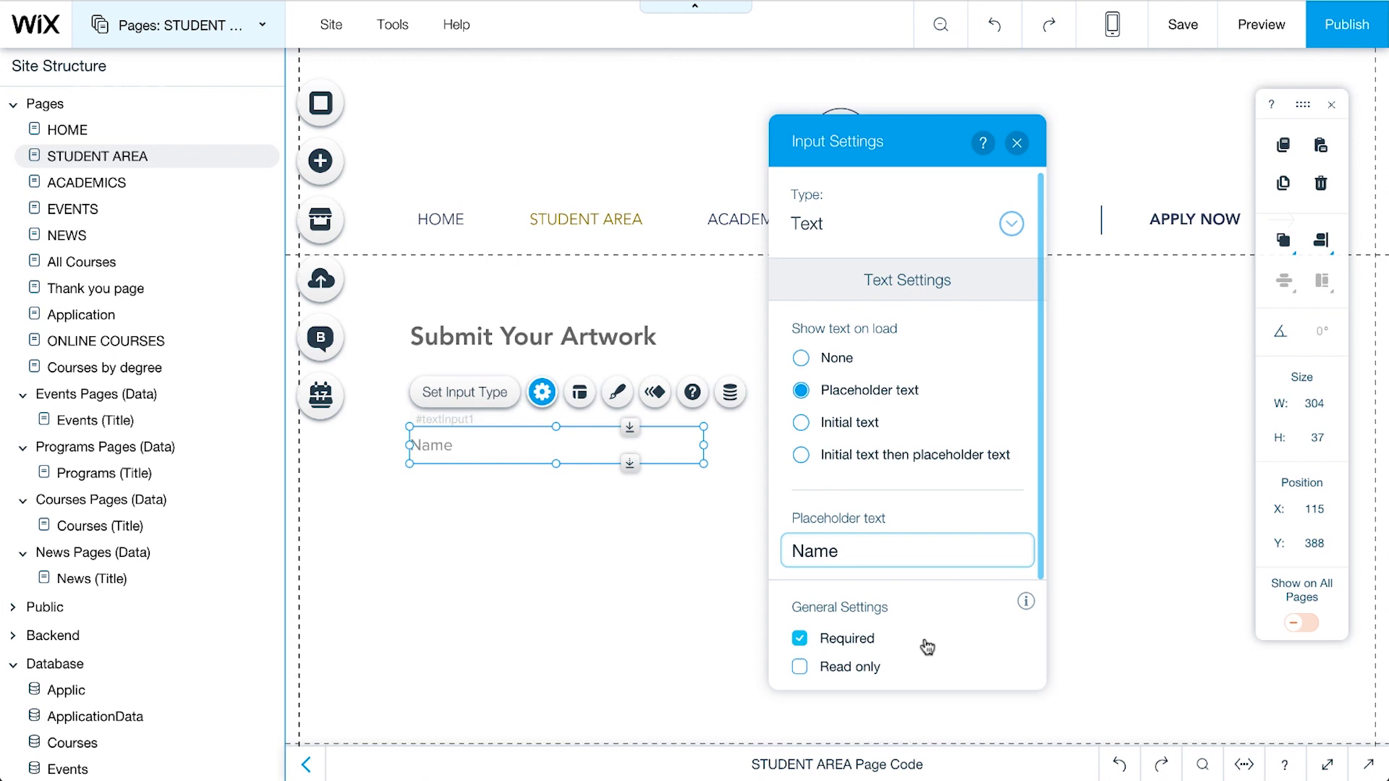
pyautogui.click(585, 675)
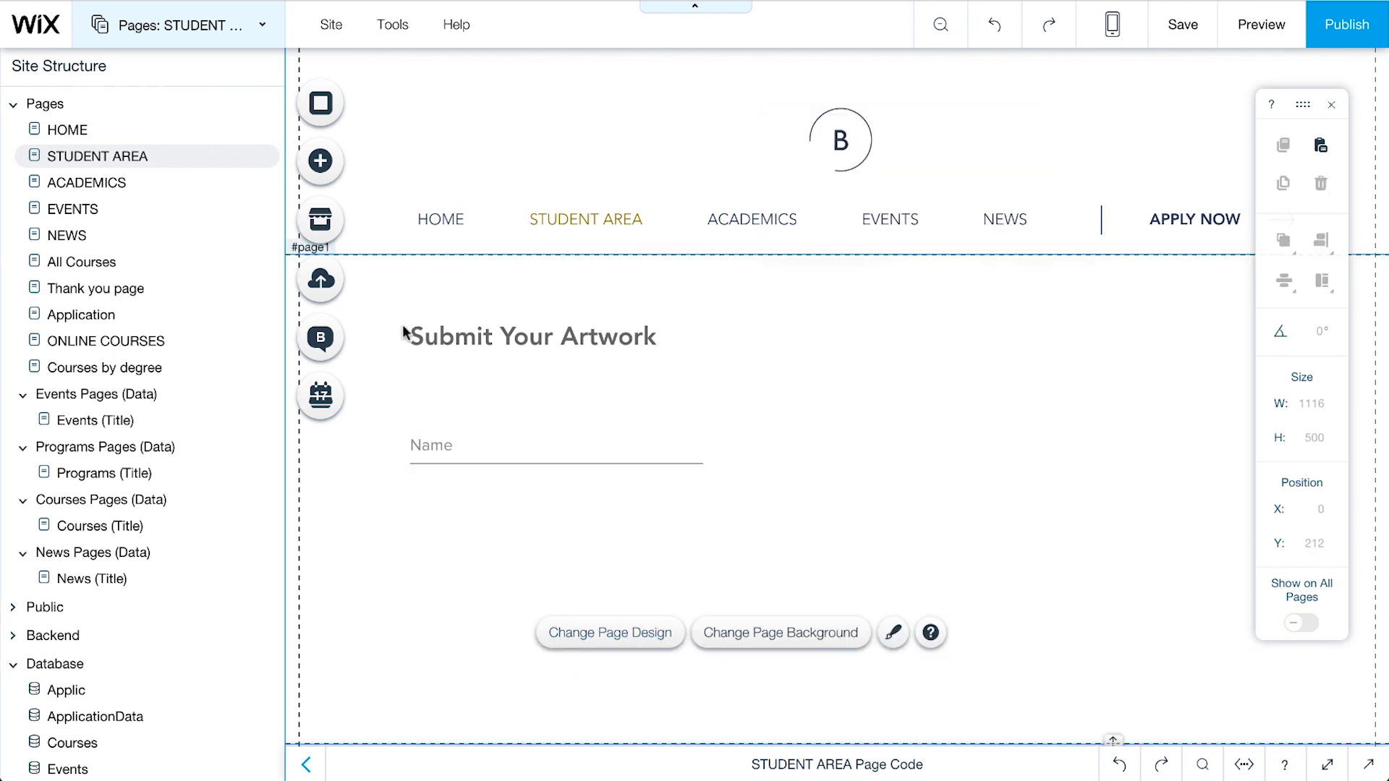
# Step: Place a User Input dropdown on the page, aligned under the Name field
pyautogui.click(321, 160)
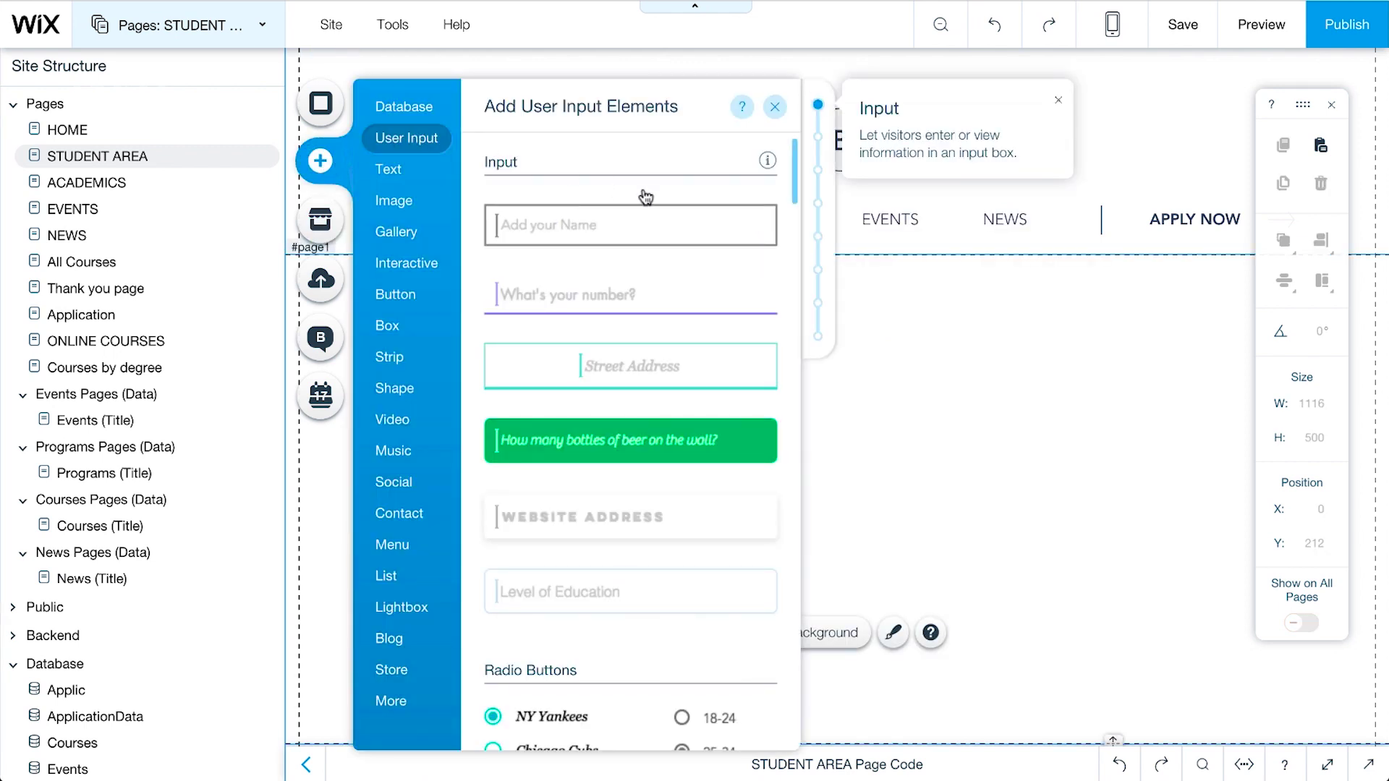
pyautogui.scroll(-12, 640, 203)
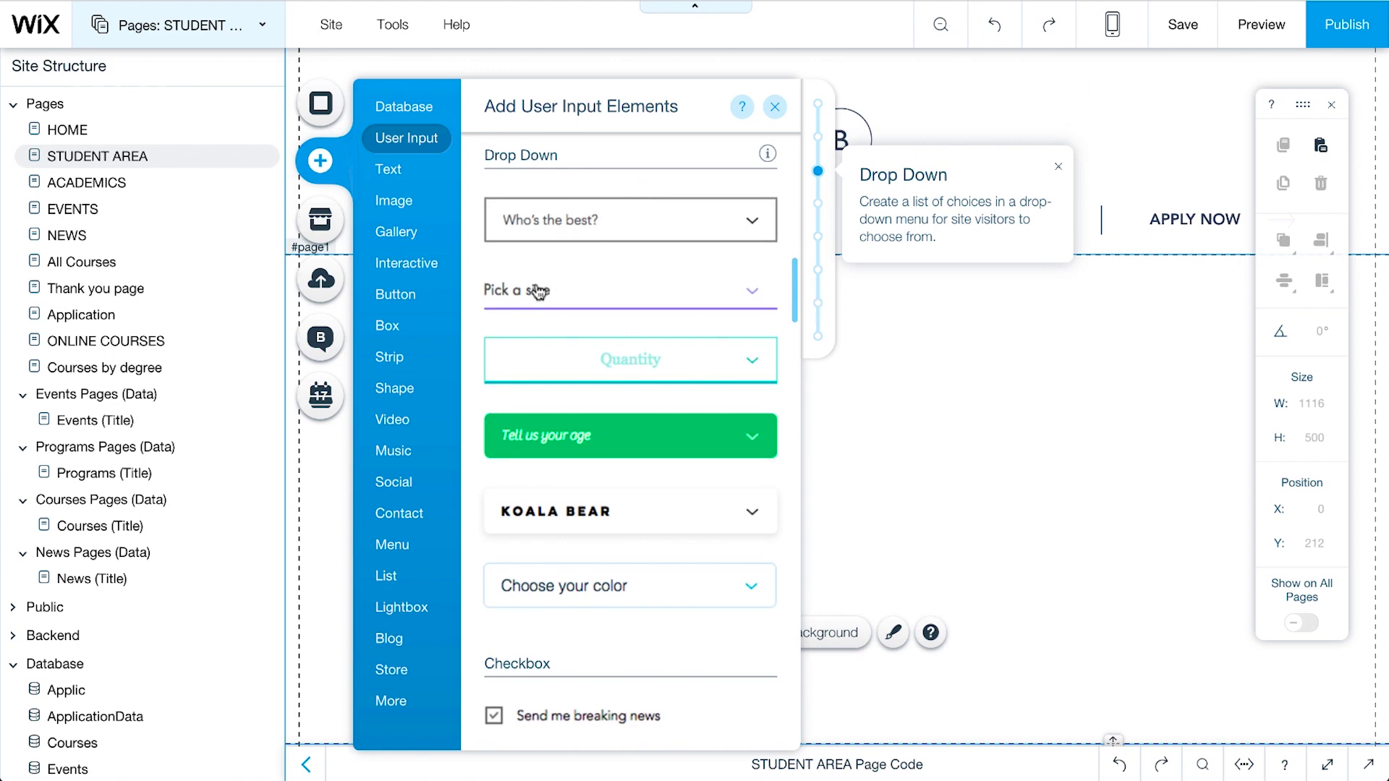
pyautogui.moveTo(536, 289); pyautogui.dragTo(868, 444)
pyautogui.moveTo(654, 518); pyautogui.dragTo(466, 556)
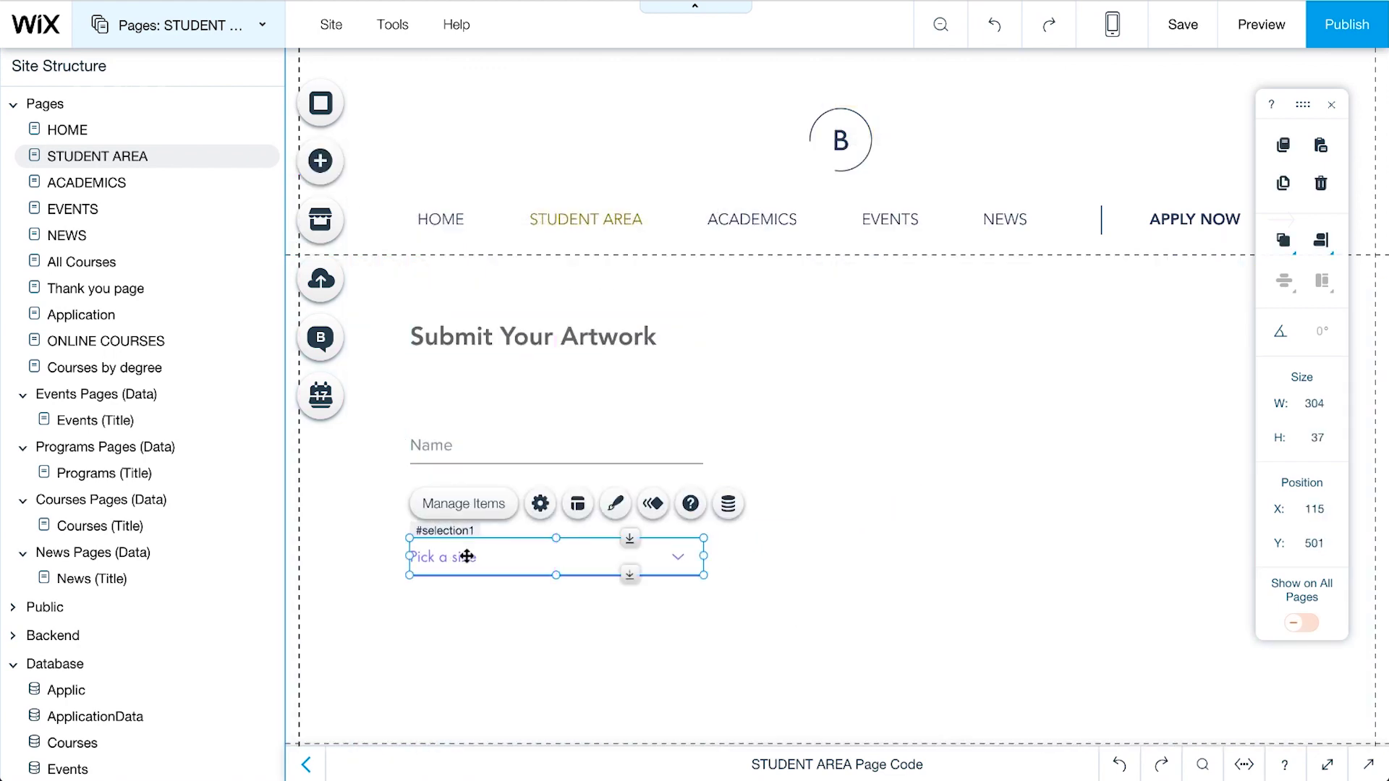
# Step: Give the dropdown placeholder 'Program', mark it Required, and bring up its items
pyautogui.click(540, 504)
pyautogui.click(861, 464)
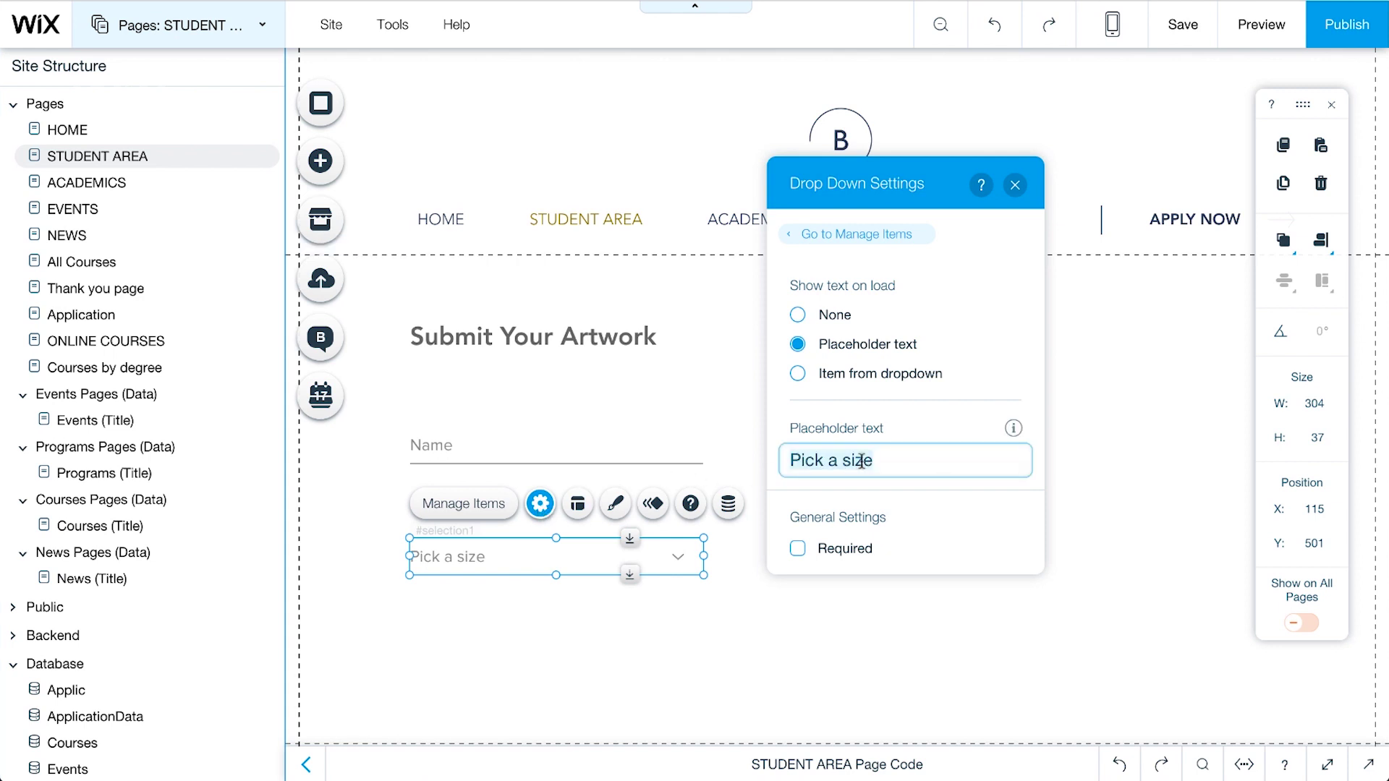
pyautogui.write('Program')
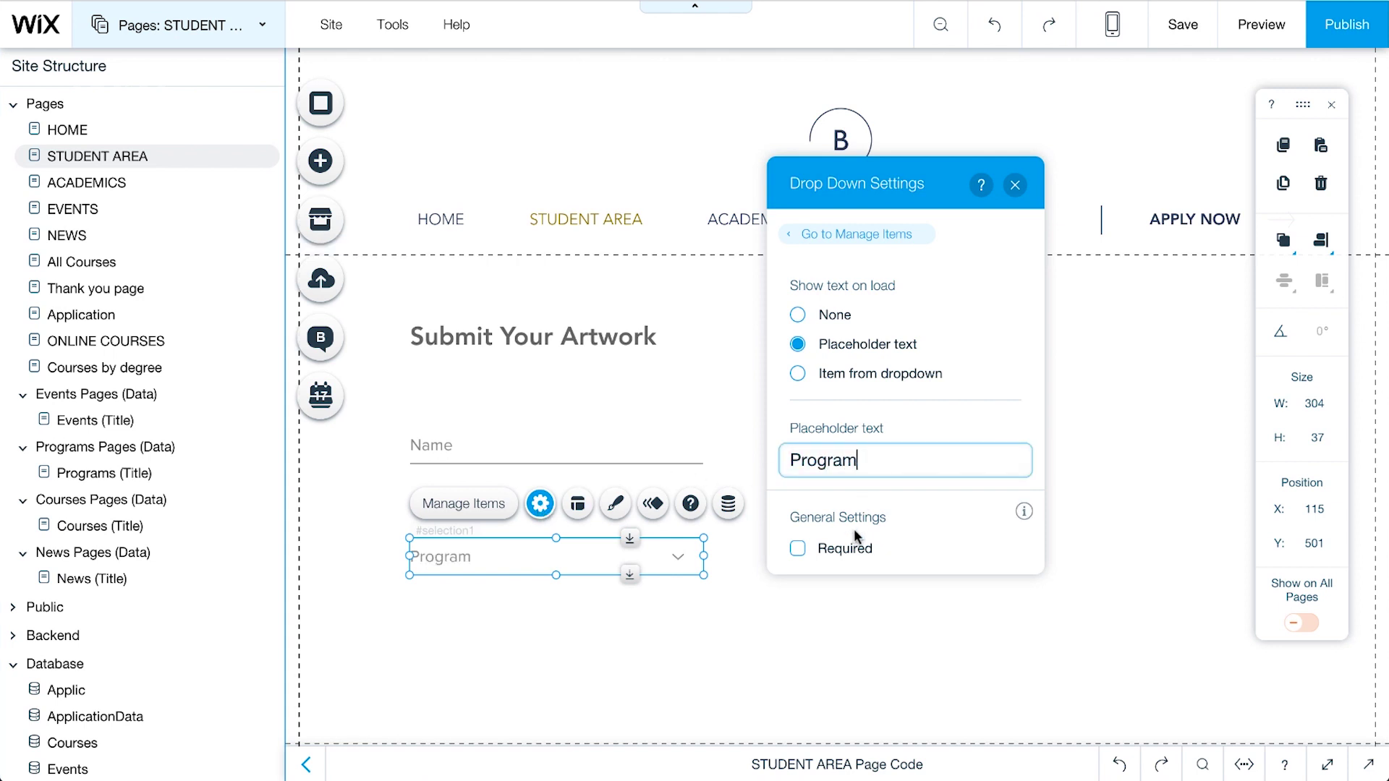
pyautogui.click(854, 551)
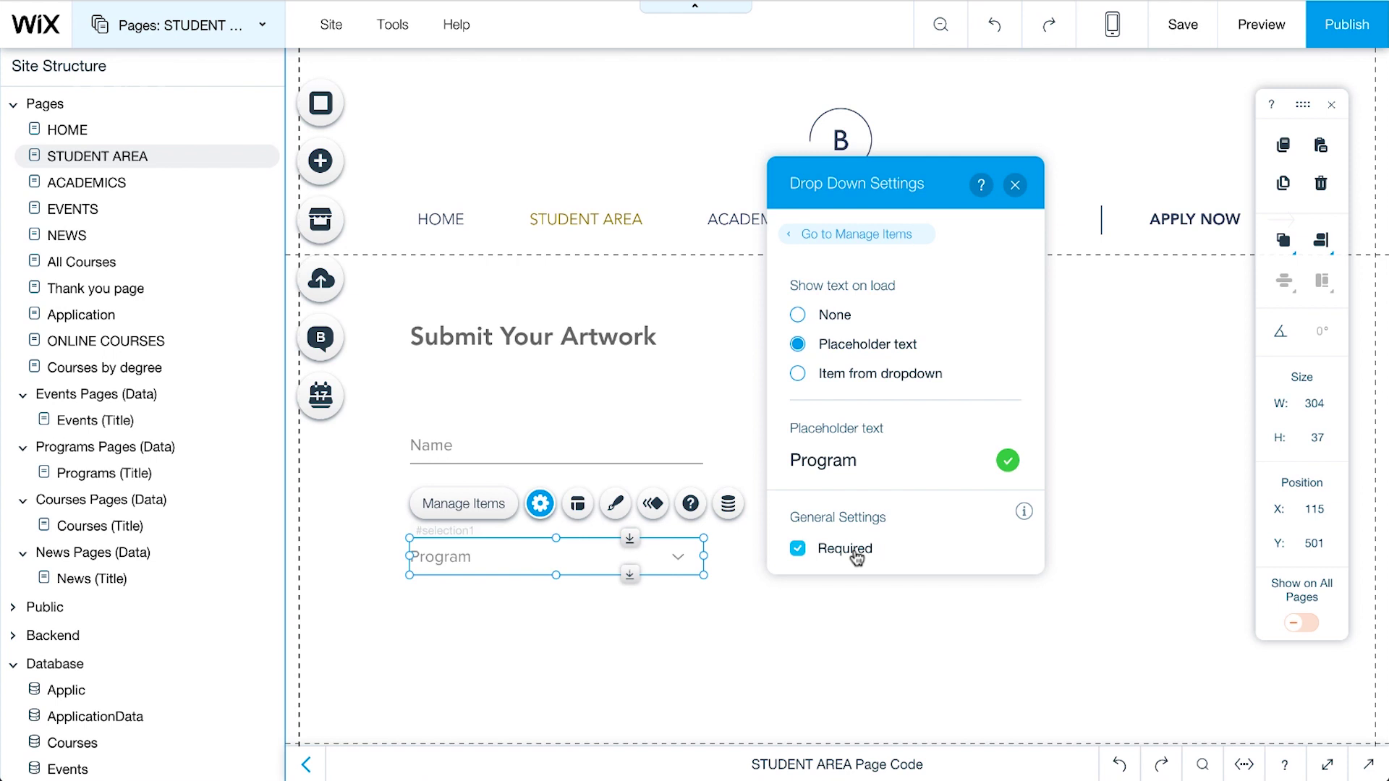
pyautogui.click(490, 515)
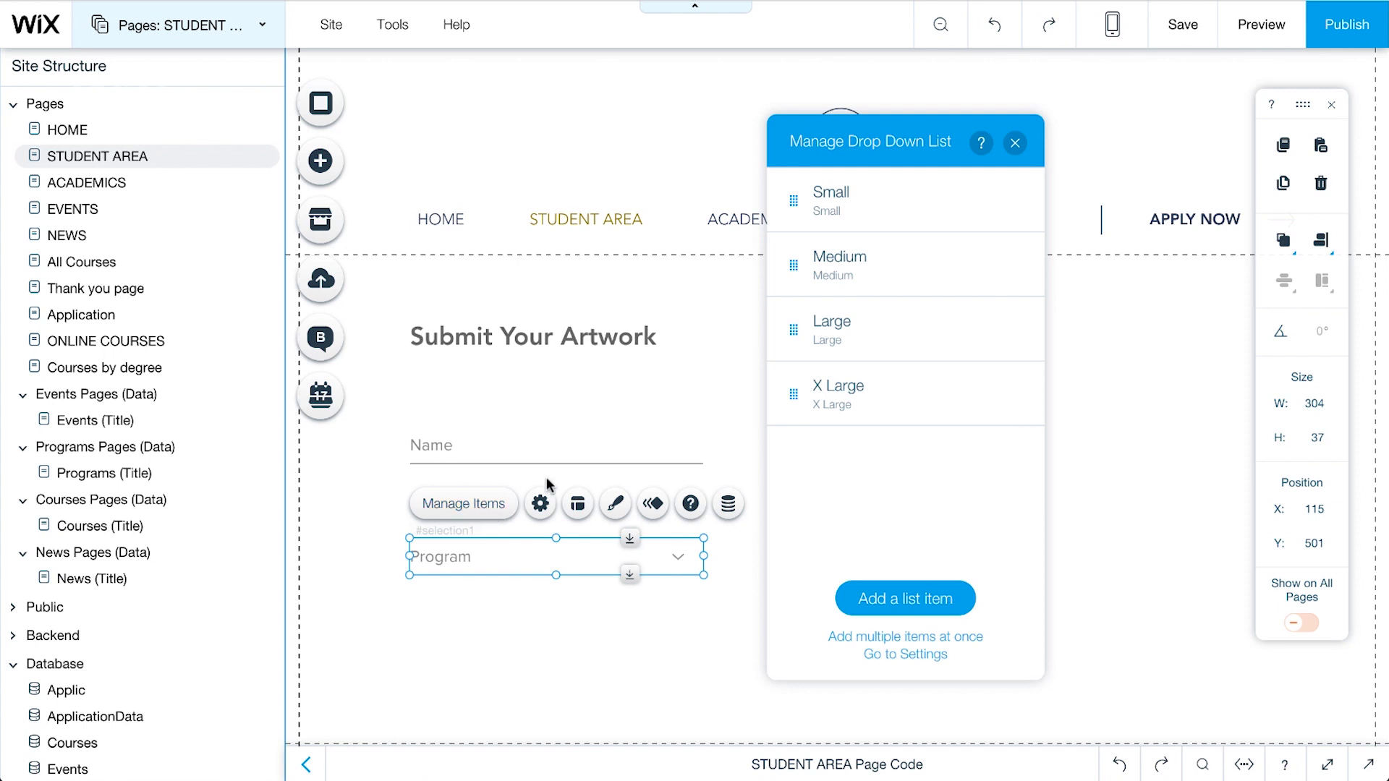
# Step: Rename the first Program choice from Small to Graphic Design, both its label and stored value
pyautogui.moveTo(1031, 216)
pyautogui.click(1010, 201)
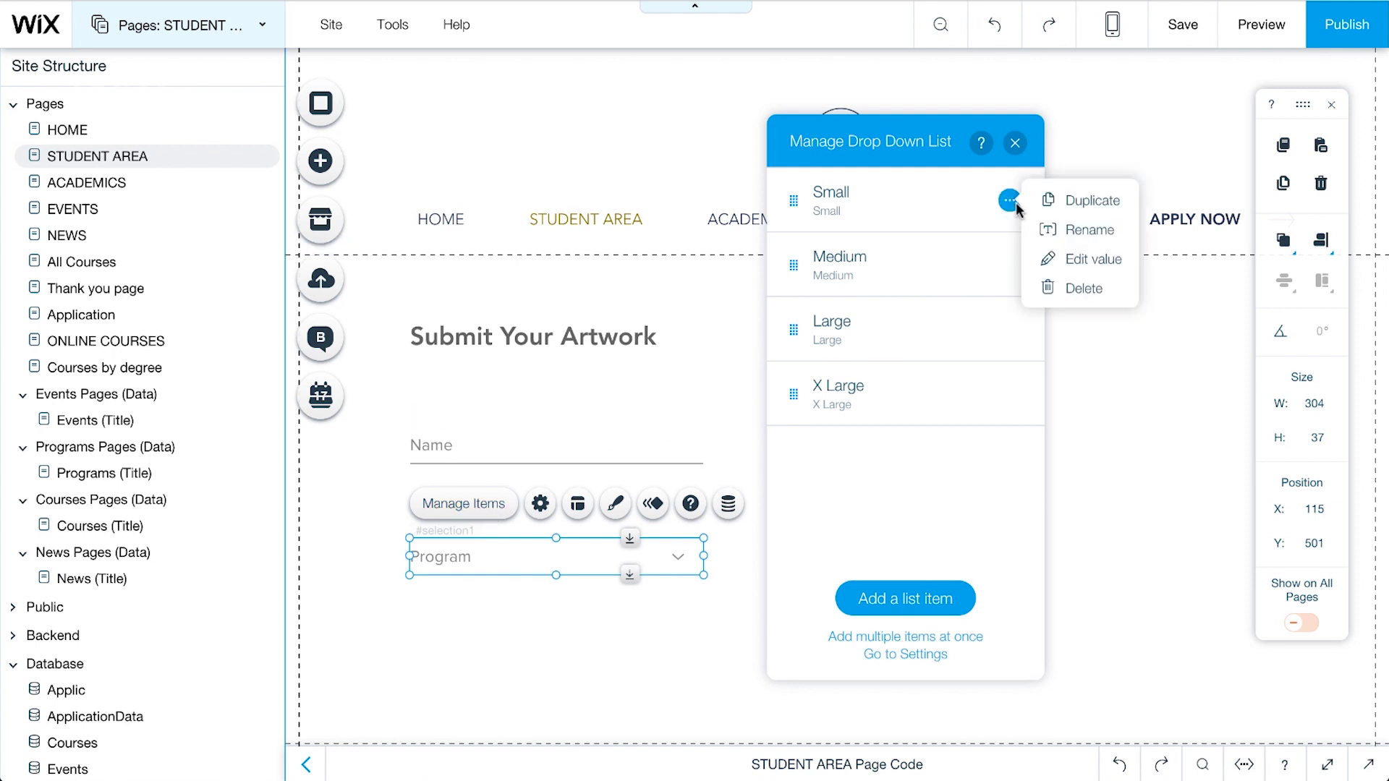
pyautogui.click(1065, 230)
pyautogui.write('Graphic Design')
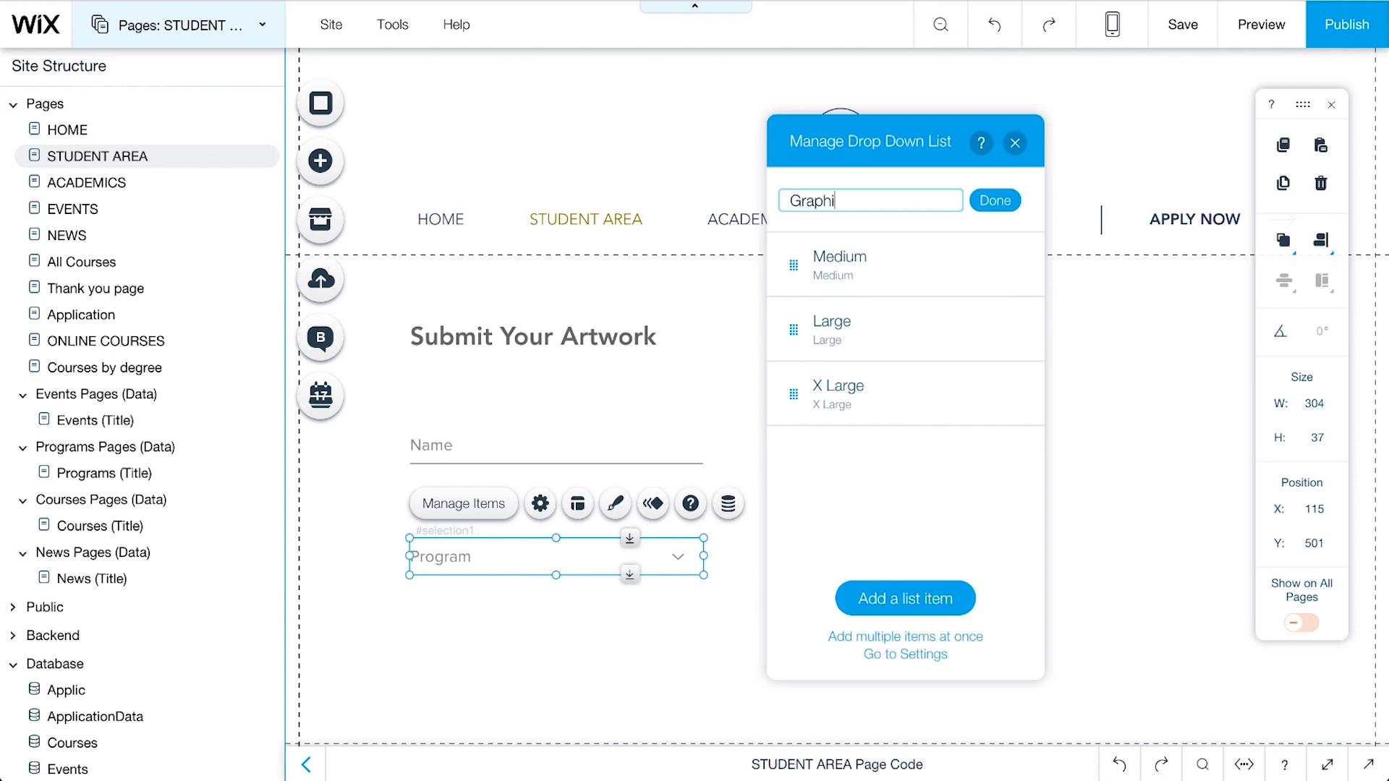
pyautogui.click(1014, 203)
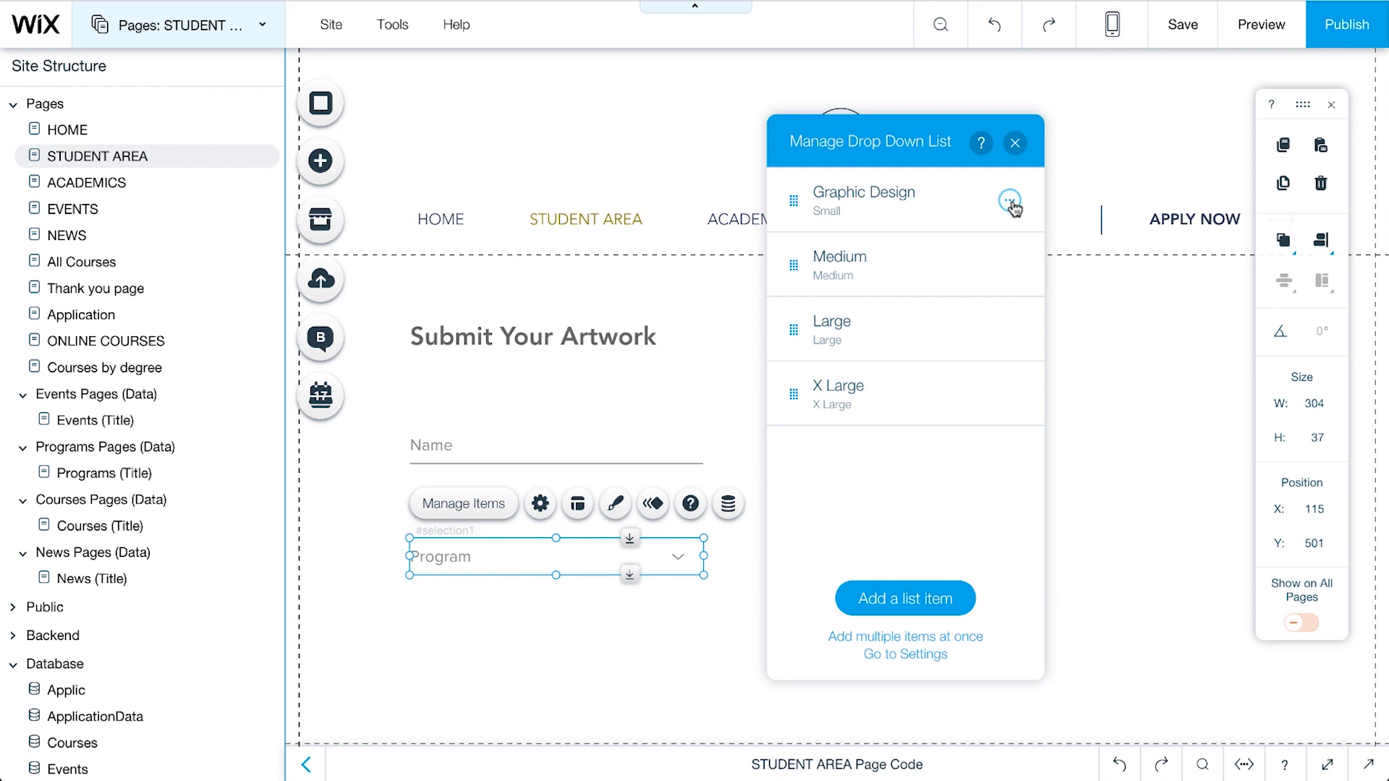
pyautogui.click(1013, 205)
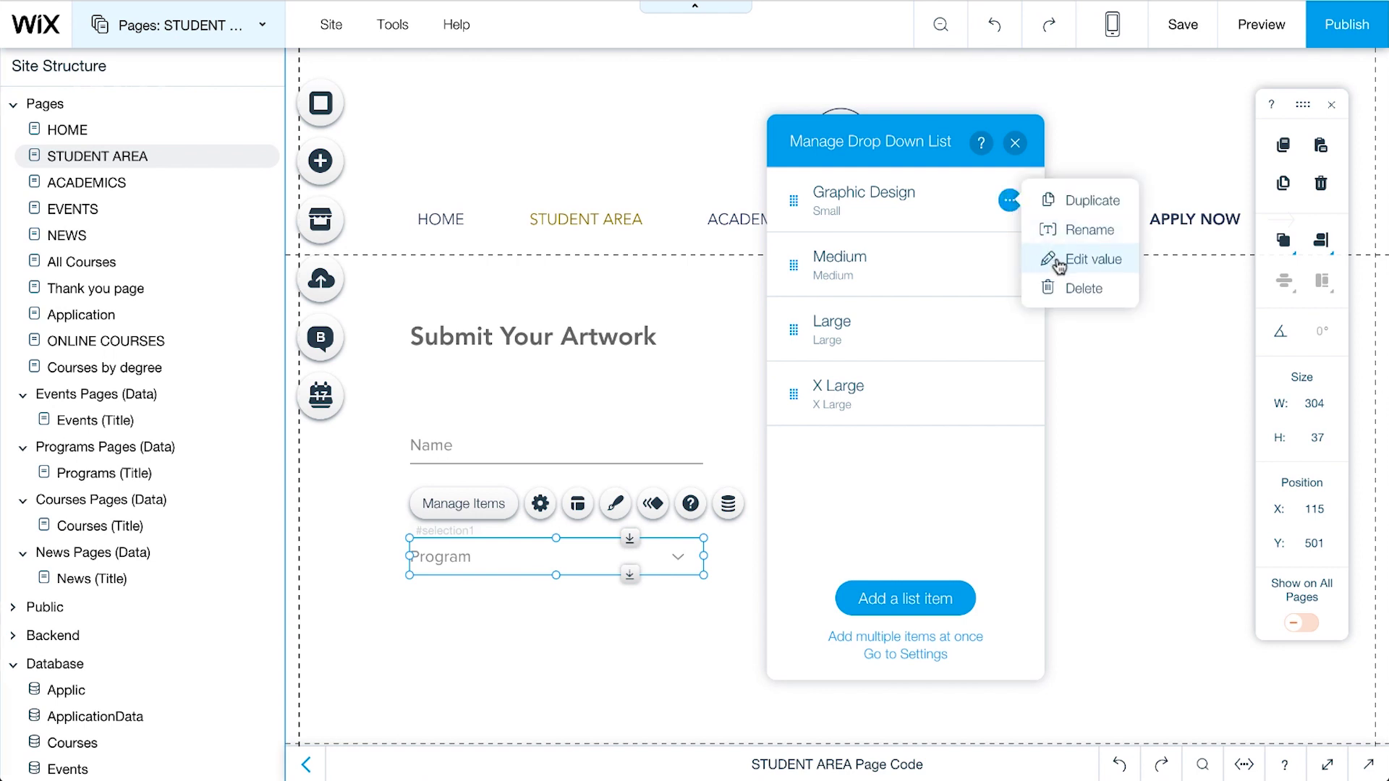
pyautogui.click(1059, 260)
pyautogui.write('G')
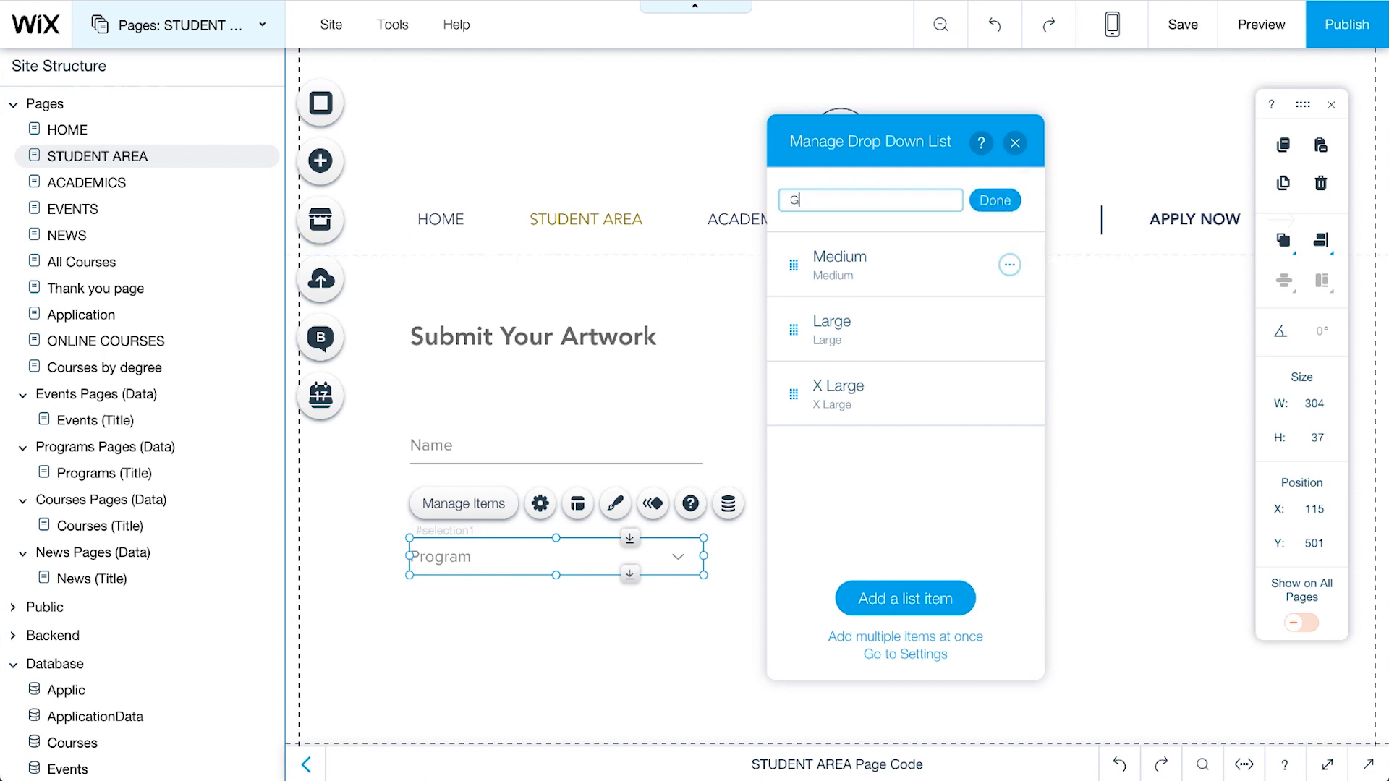
pyautogui.write('raphic Design')
pyautogui.click(1014, 205)
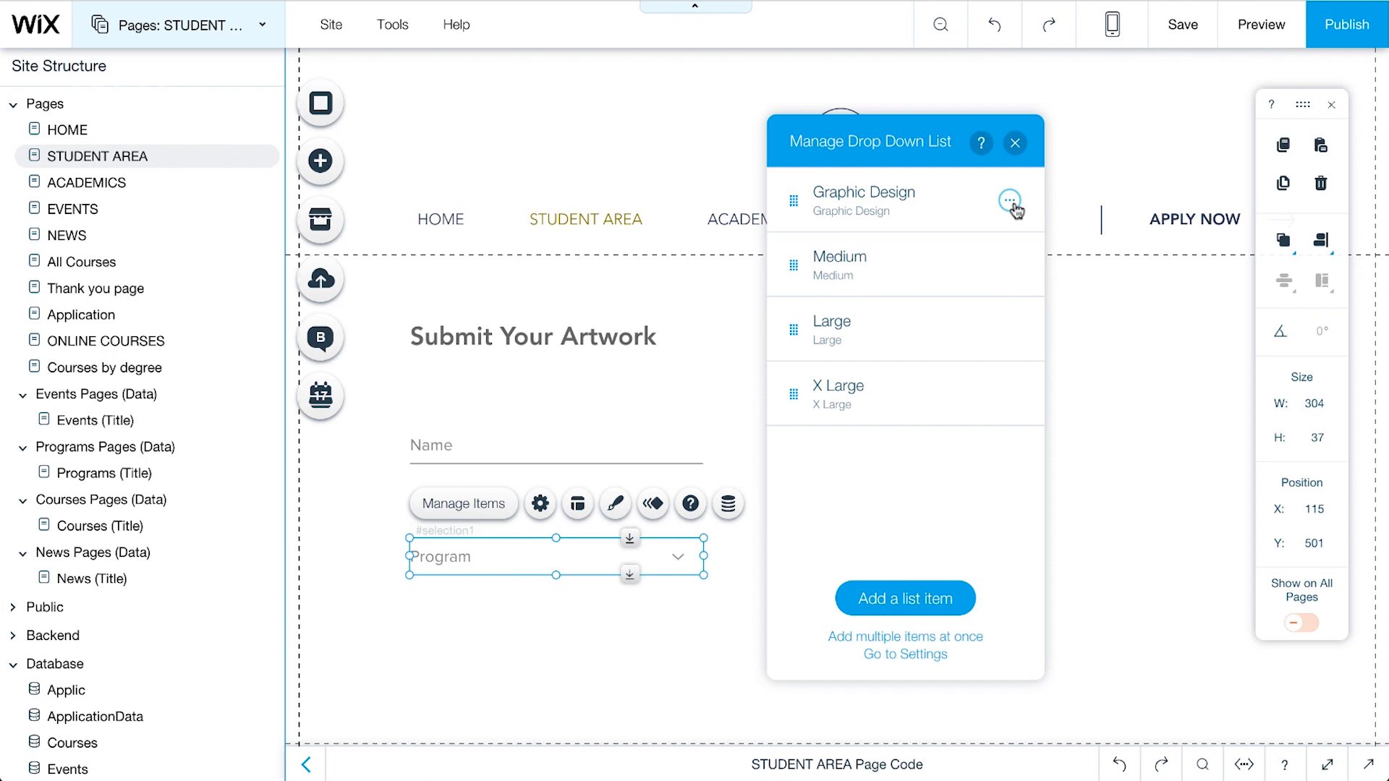
# Step: Duplicate the Program drop-down below it and give the copy the placeholder Course
pyautogui.click(1016, 143)
pyautogui.scroll(-1, 651, 434)
pyautogui.rightClick(643, 557)
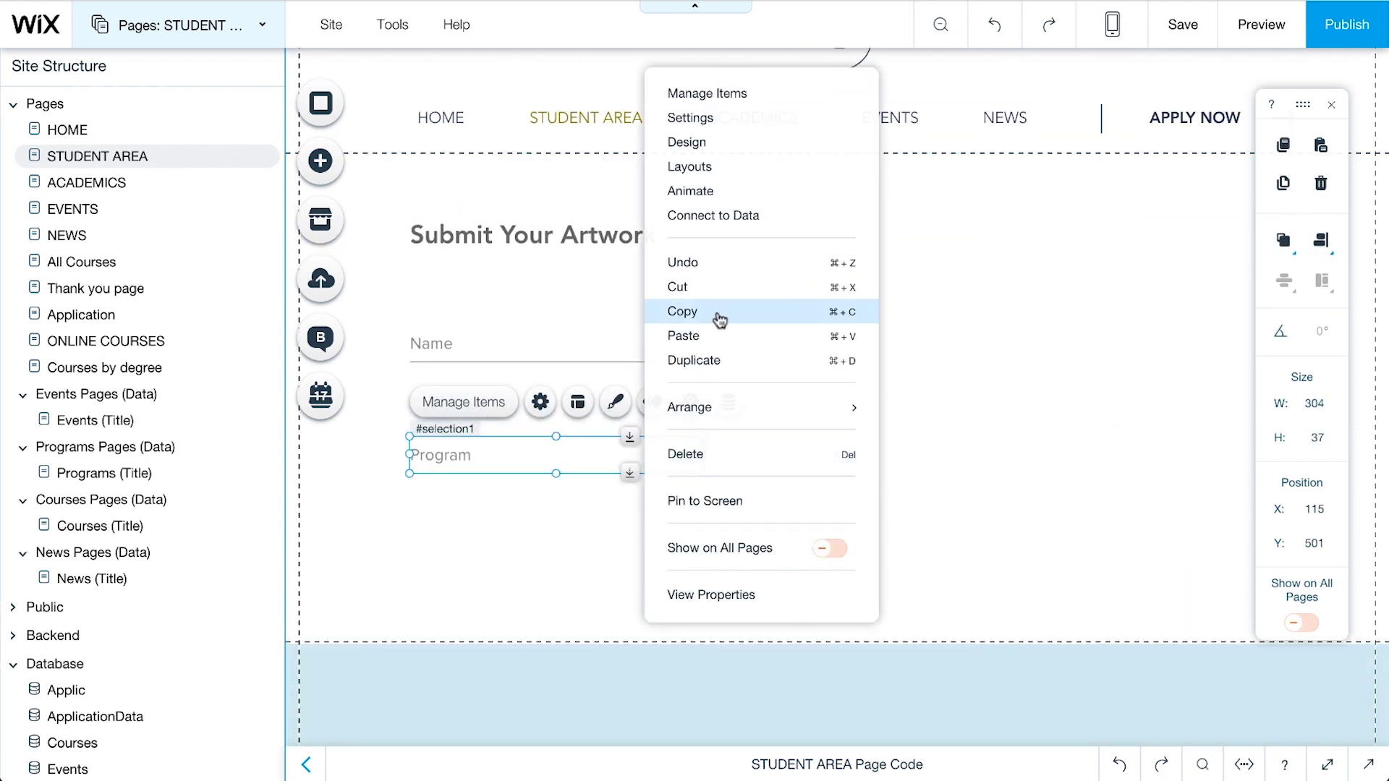
pyautogui.click(717, 319)
pyautogui.hotkey('ctrl', 'v')
pyautogui.moveTo(713, 593); pyautogui.dragTo(474, 600)
pyautogui.click(540, 537)
pyautogui.doubleClick(878, 490)
pyautogui.write('Course')
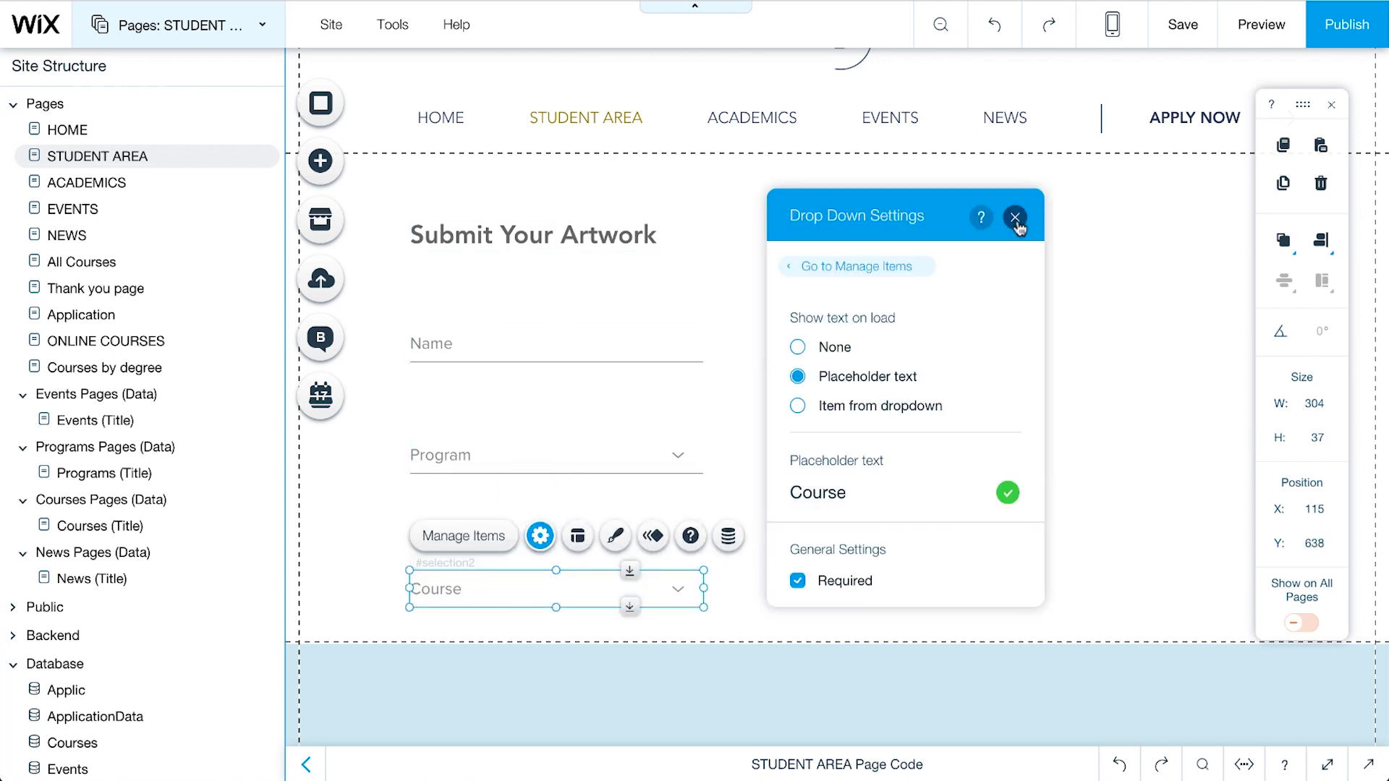
# Step: Paste another drop-down under Course with the placeholder Semester
pyautogui.rightClick(579, 589)
pyautogui.rightClick(761, 367)
pyautogui.click(815, 534)
pyautogui.moveTo(565, 660); pyautogui.dragTo(496, 612)
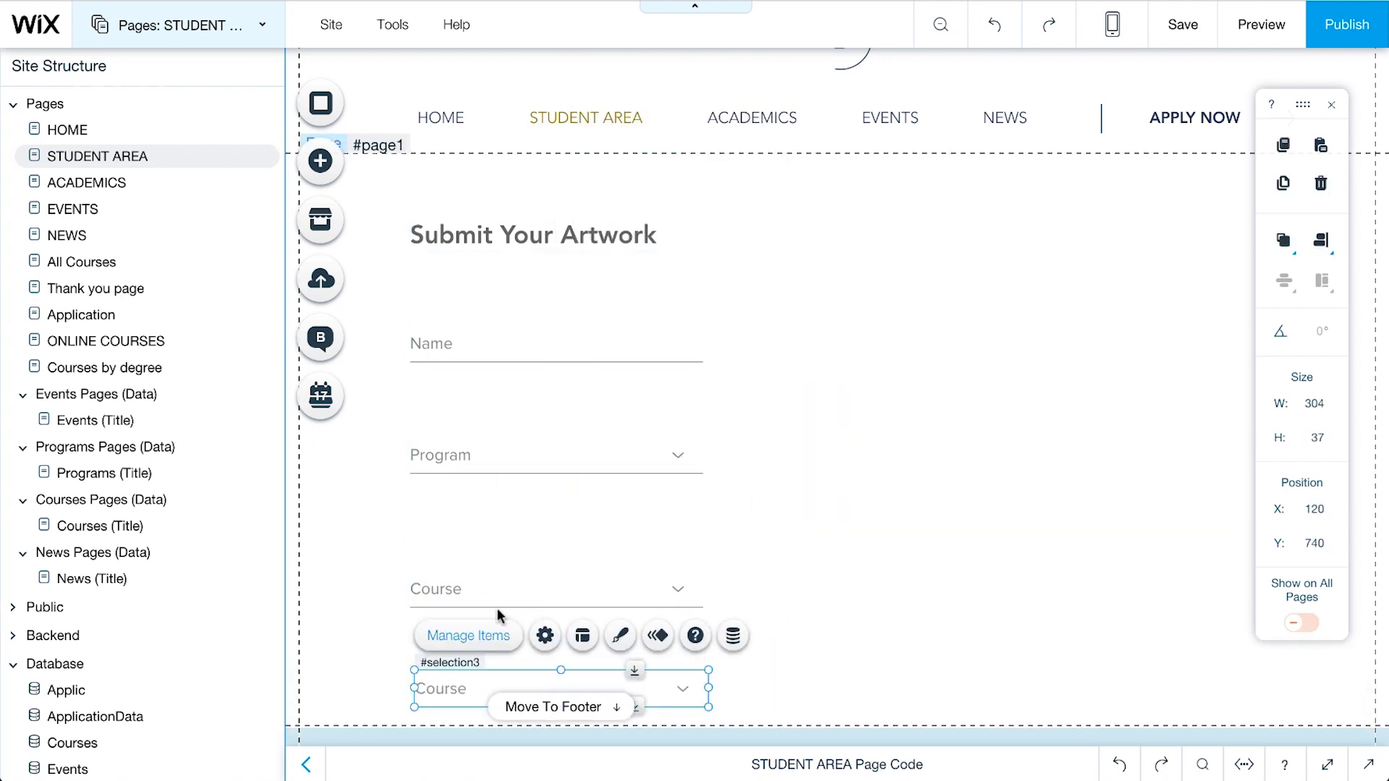
pyautogui.click(539, 623)
pyautogui.doubleClick(818, 567)
pyautogui.write('Semester')
pyautogui.click(1016, 291)
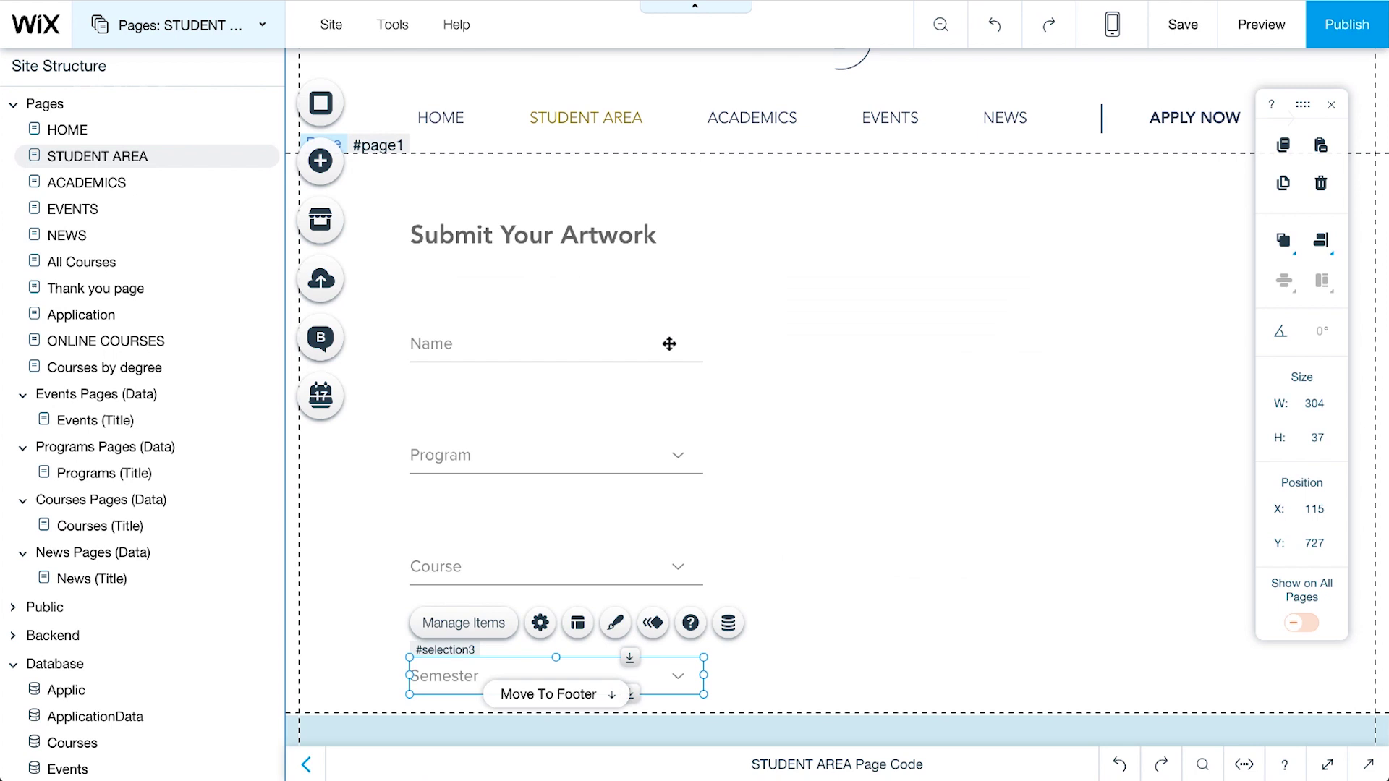
# Step: Copy the Name field beside itself and set the copy's placeholder to Artwork Title
pyautogui.click(665, 343)
pyautogui.hotkey('ctrl', 'c')
pyautogui.rightClick(867, 351)
pyautogui.click(919, 518)
pyautogui.moveTo(903, 367); pyautogui.dragTo(962, 342)
pyautogui.click(1058, 290)
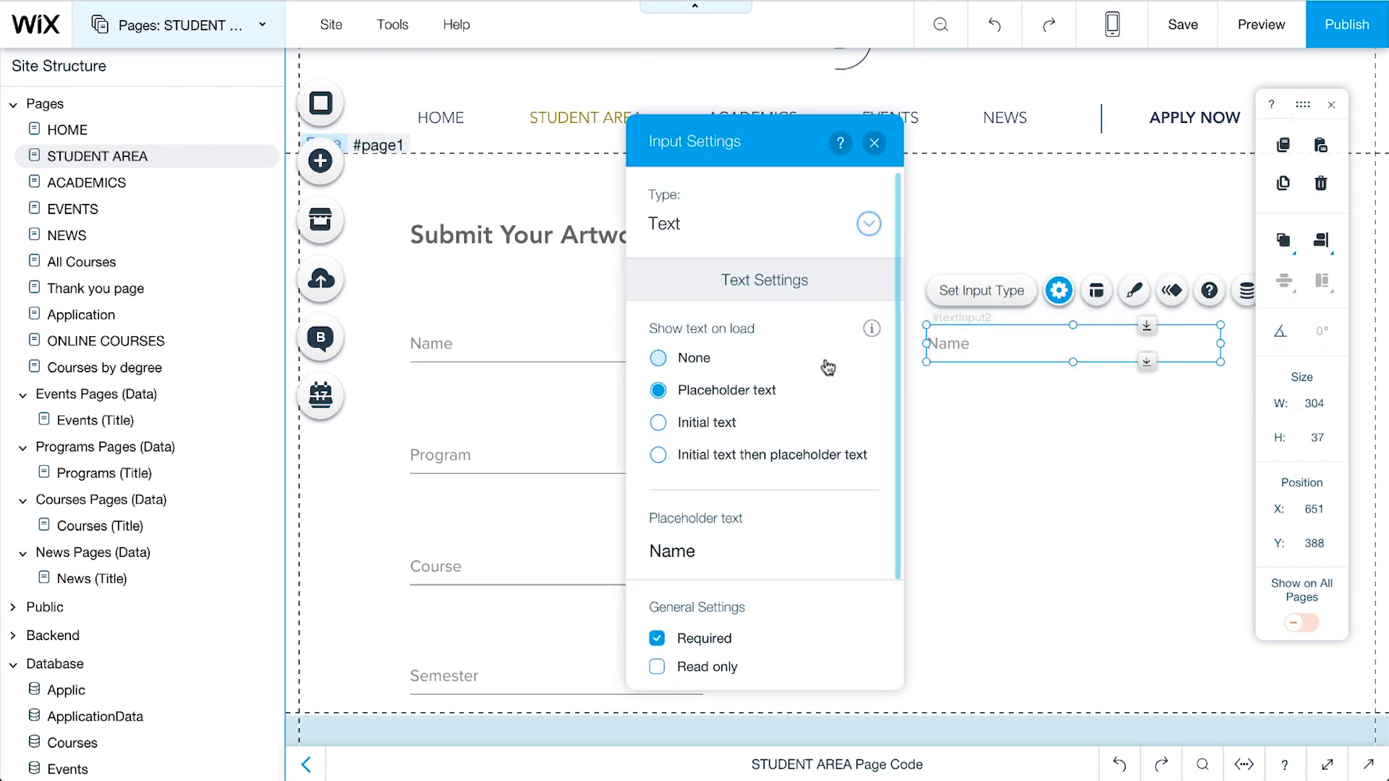
pyautogui.doubleClick(673, 551)
pyautogui.write('Artwork Title')
pyautogui.click(877, 141)
pyautogui.click(1016, 424)
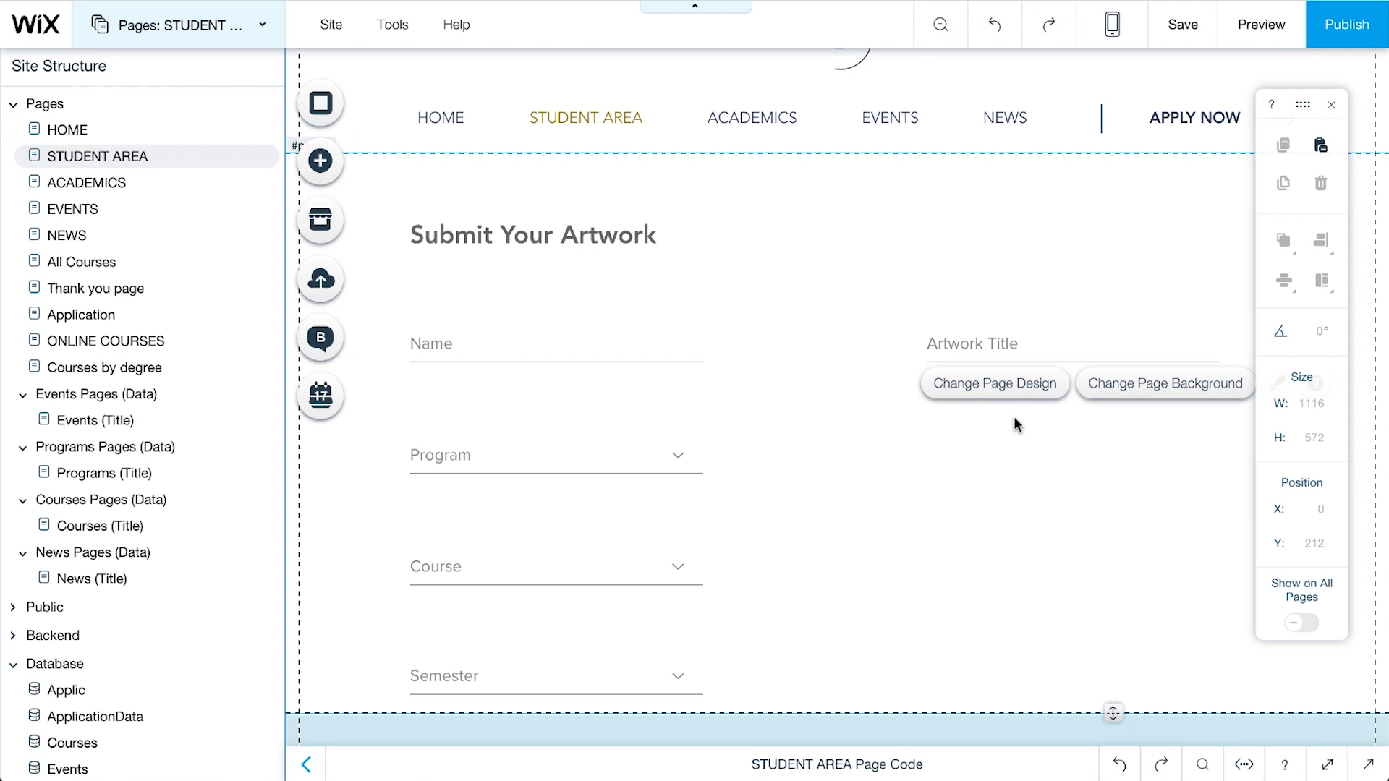
# Step: Place a Select File image upload button under Artwork Title and review its upload settings
pyautogui.click(321, 160)
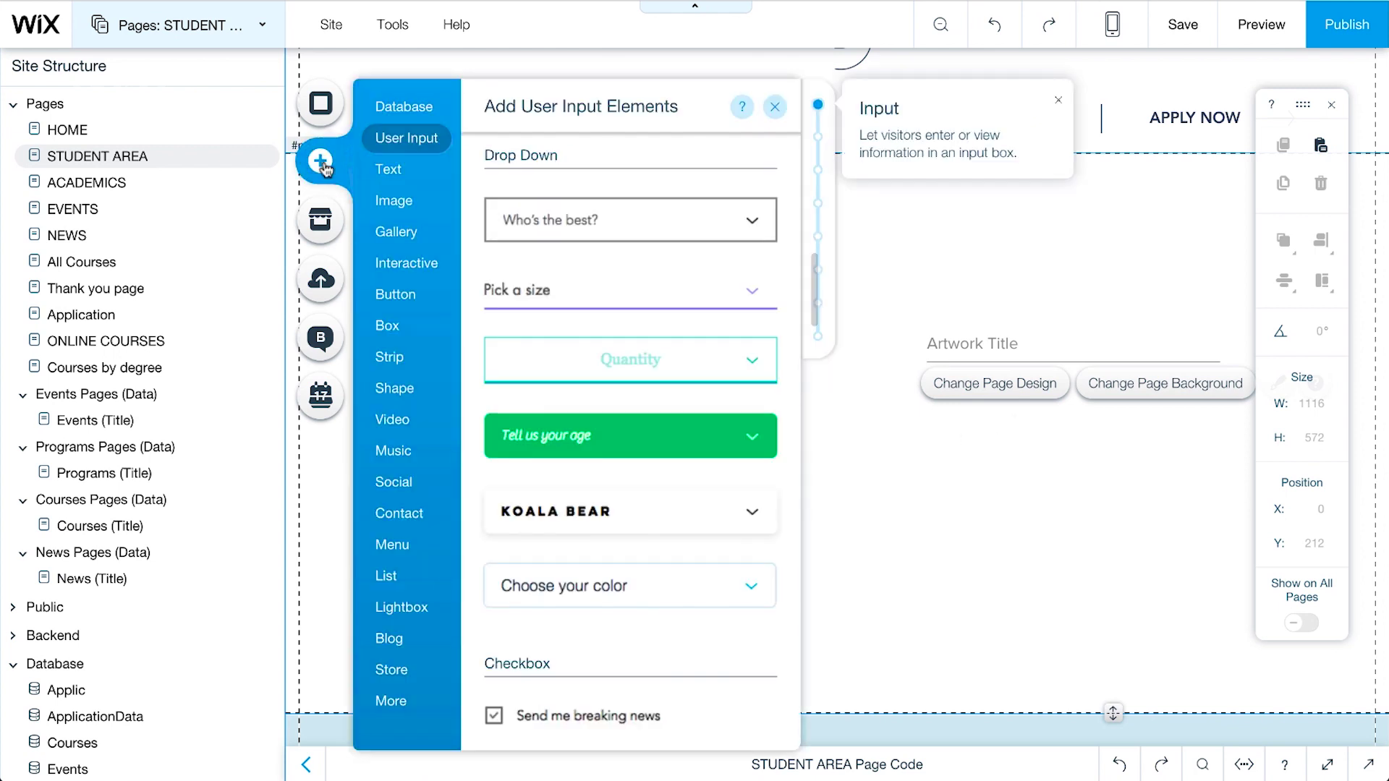
pyautogui.scroll(-5, 644, 259)
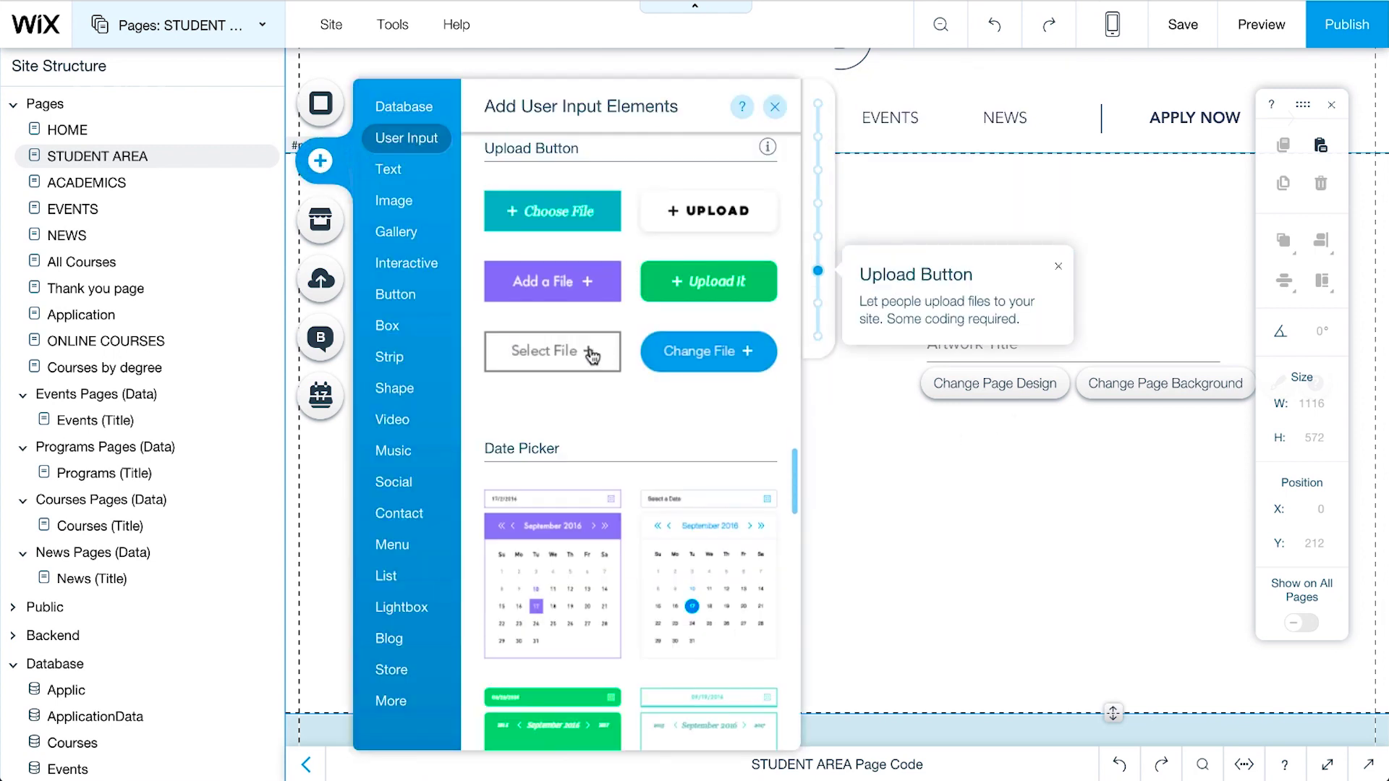
pyautogui.moveTo(587, 350); pyautogui.dragTo(1225, 445)
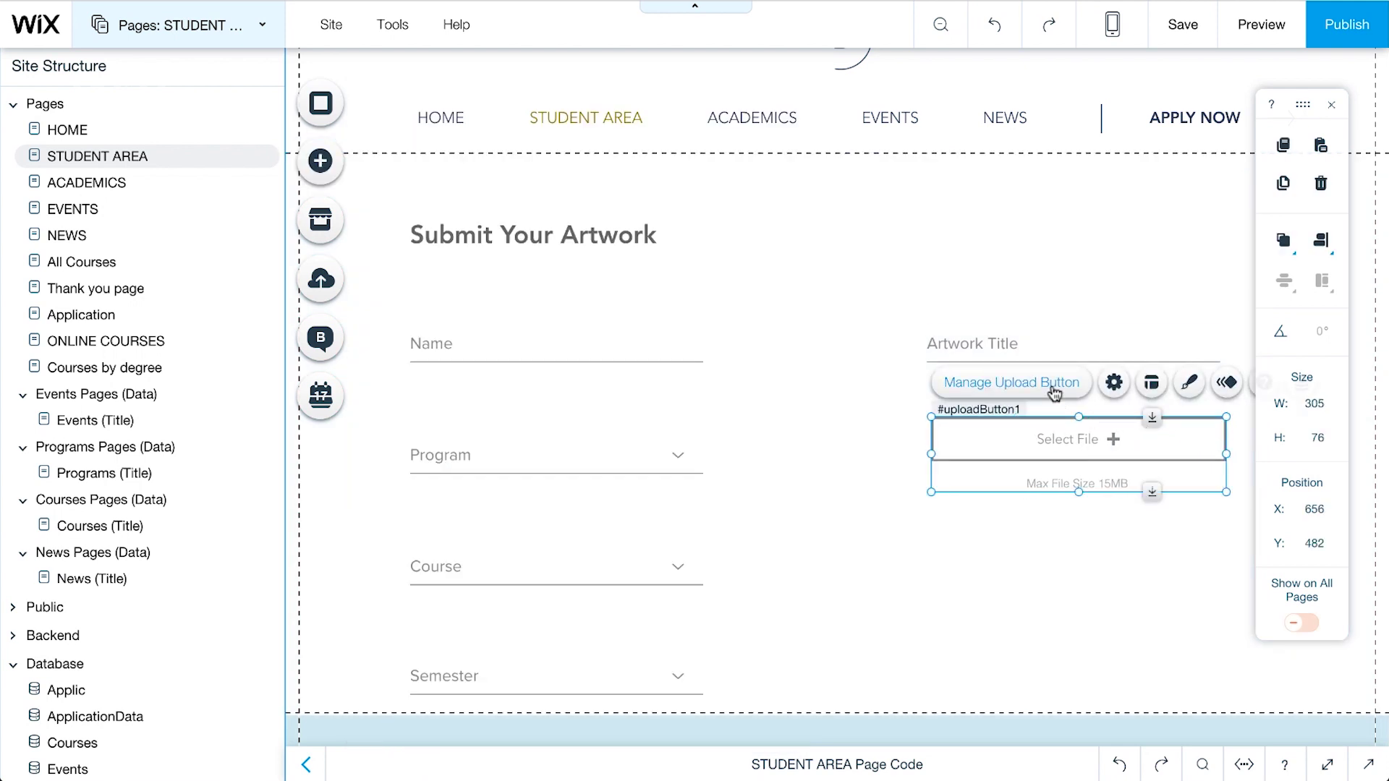
pyautogui.click(1054, 391)
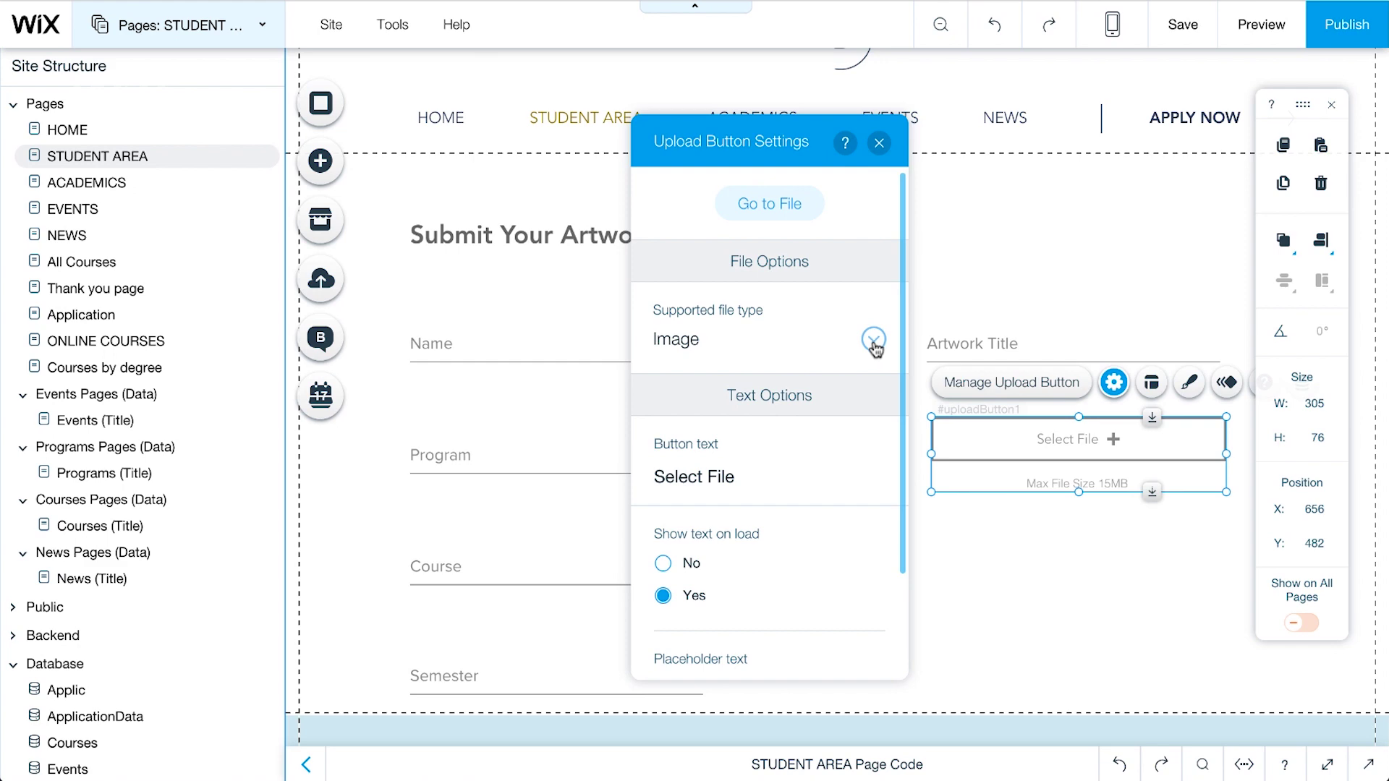
pyautogui.click(862, 518)
# Step: Add a taller text box below the upload button with placeholder 'Please describe your work (inspirations, materials, creation process, etc.)'
pyautogui.click(320, 160)
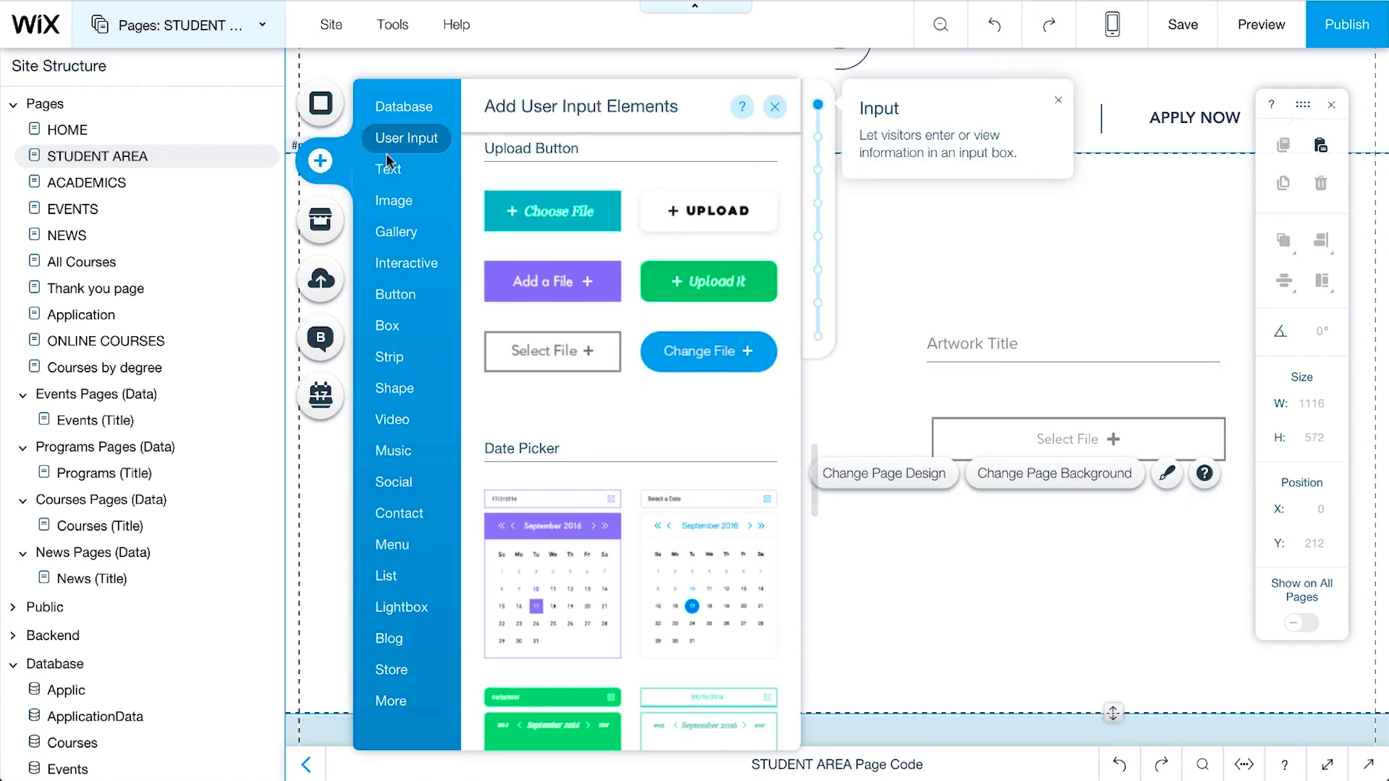
pyautogui.scroll(-4, 688, 347)
pyautogui.scroll(8, 687, 347)
pyautogui.moveTo(693, 349); pyautogui.dragTo(1136, 558)
pyautogui.moveTo(1082, 596); pyautogui.dragTo(1082, 657)
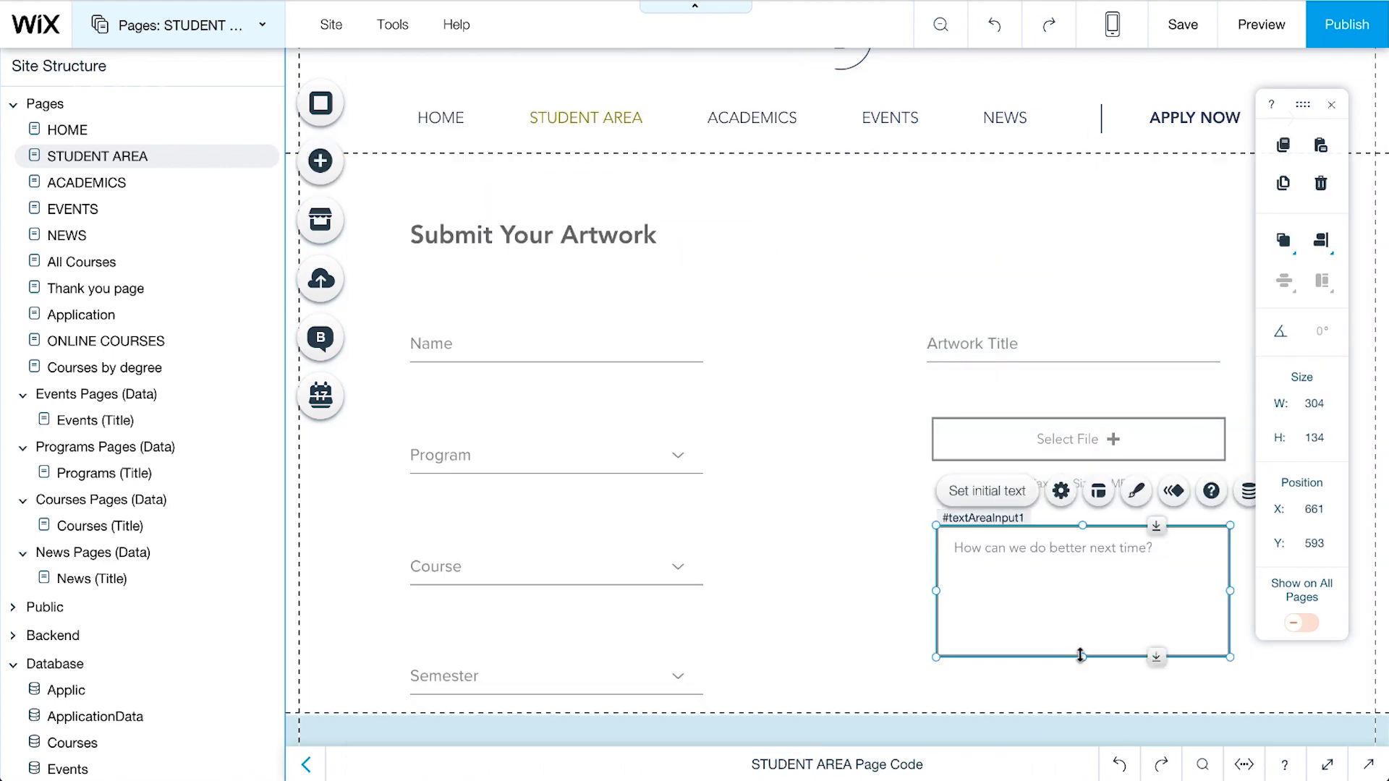
pyautogui.click(985, 492)
pyautogui.tripleClick(748, 440)
pyautogui.write('Plea')
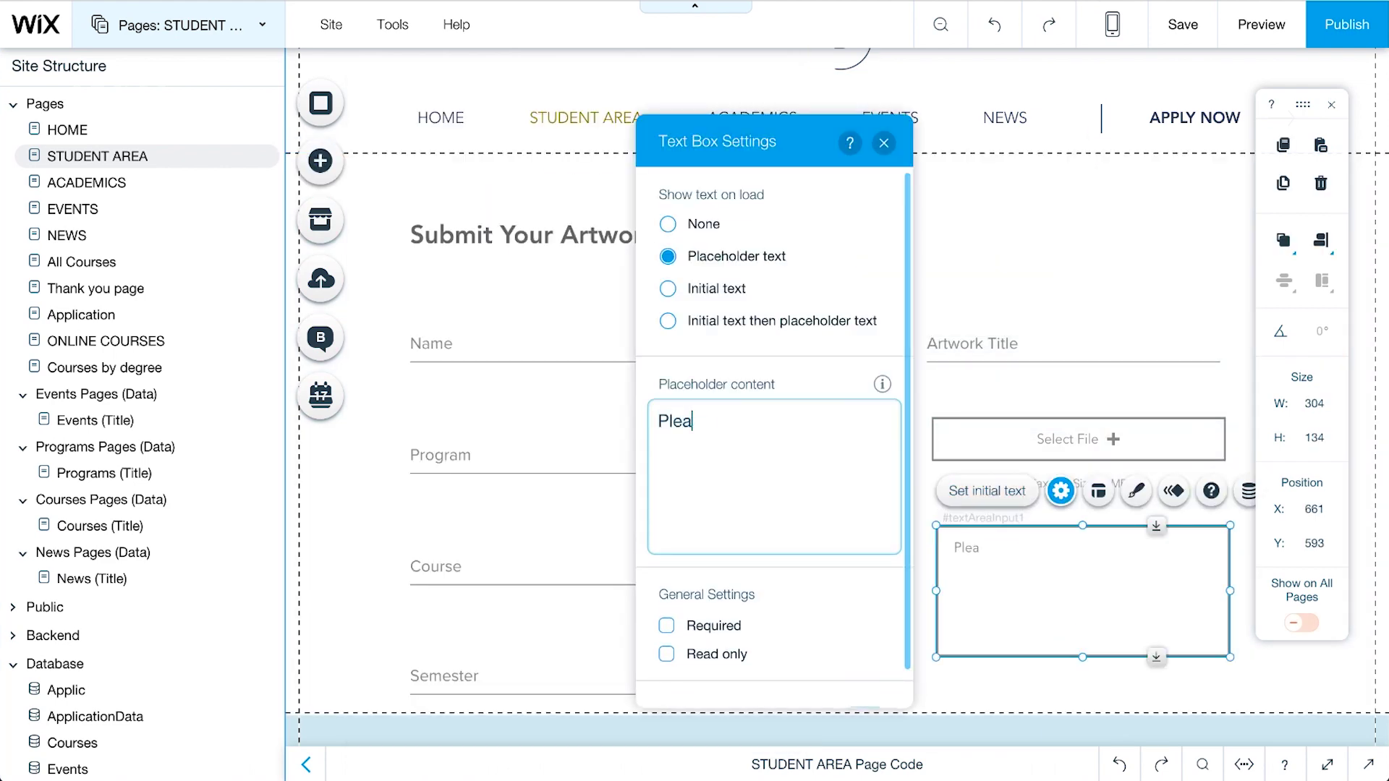
pyautogui.write('se describe your work (inspirations')
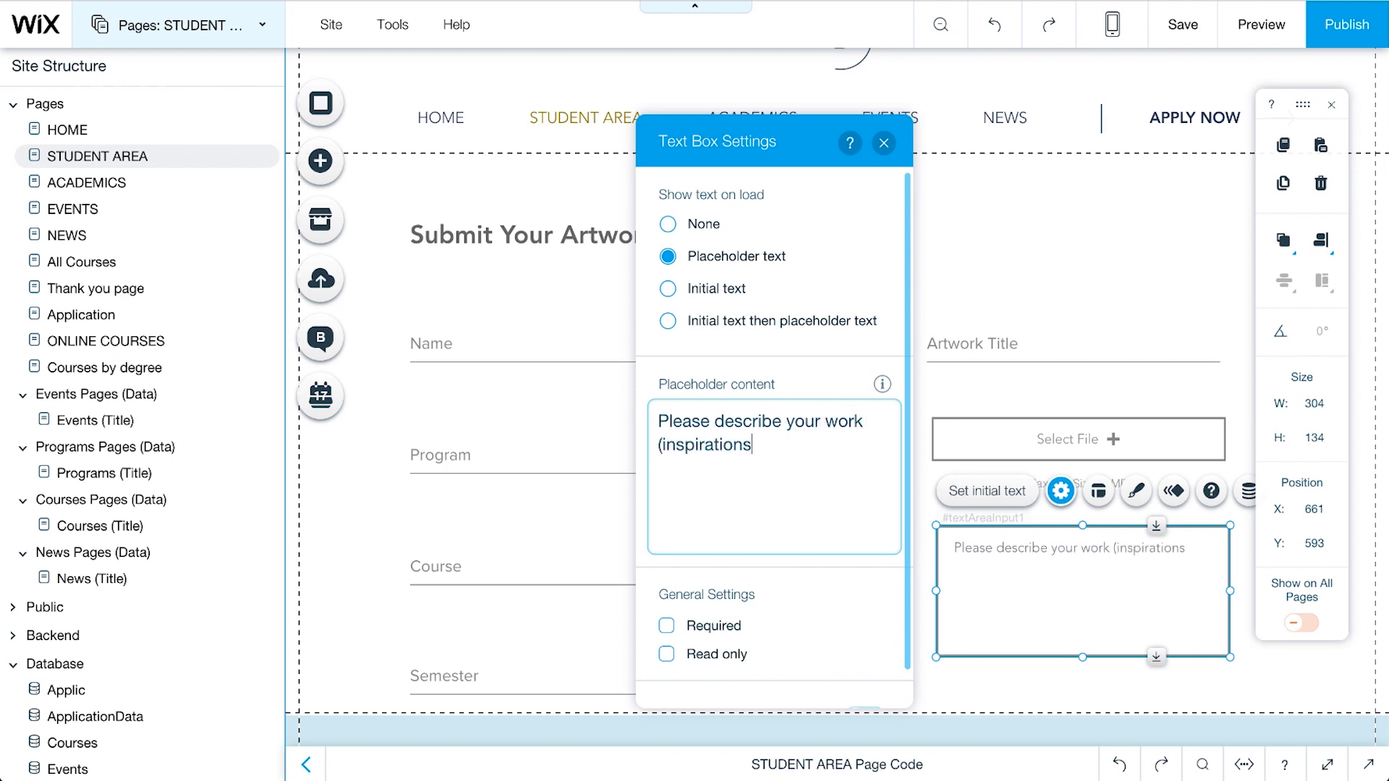
pyautogui.write(', materials, creation proce')
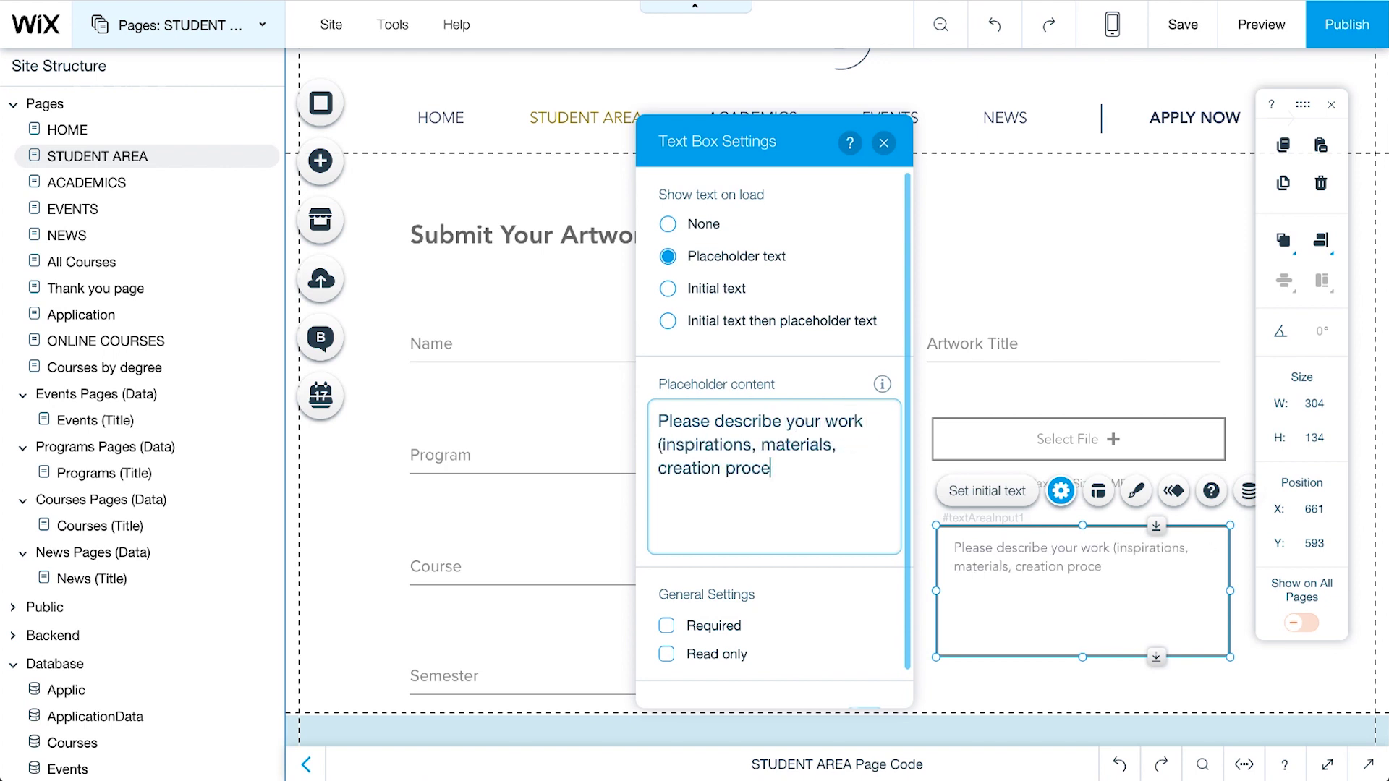
pyautogui.write('ss, etc.)')
# Step: Confirm the description placeholder, preview the artwork form, then return and show the Database elements
pyautogui.press('Escape')
pyautogui.scroll(-1, 825, 539)
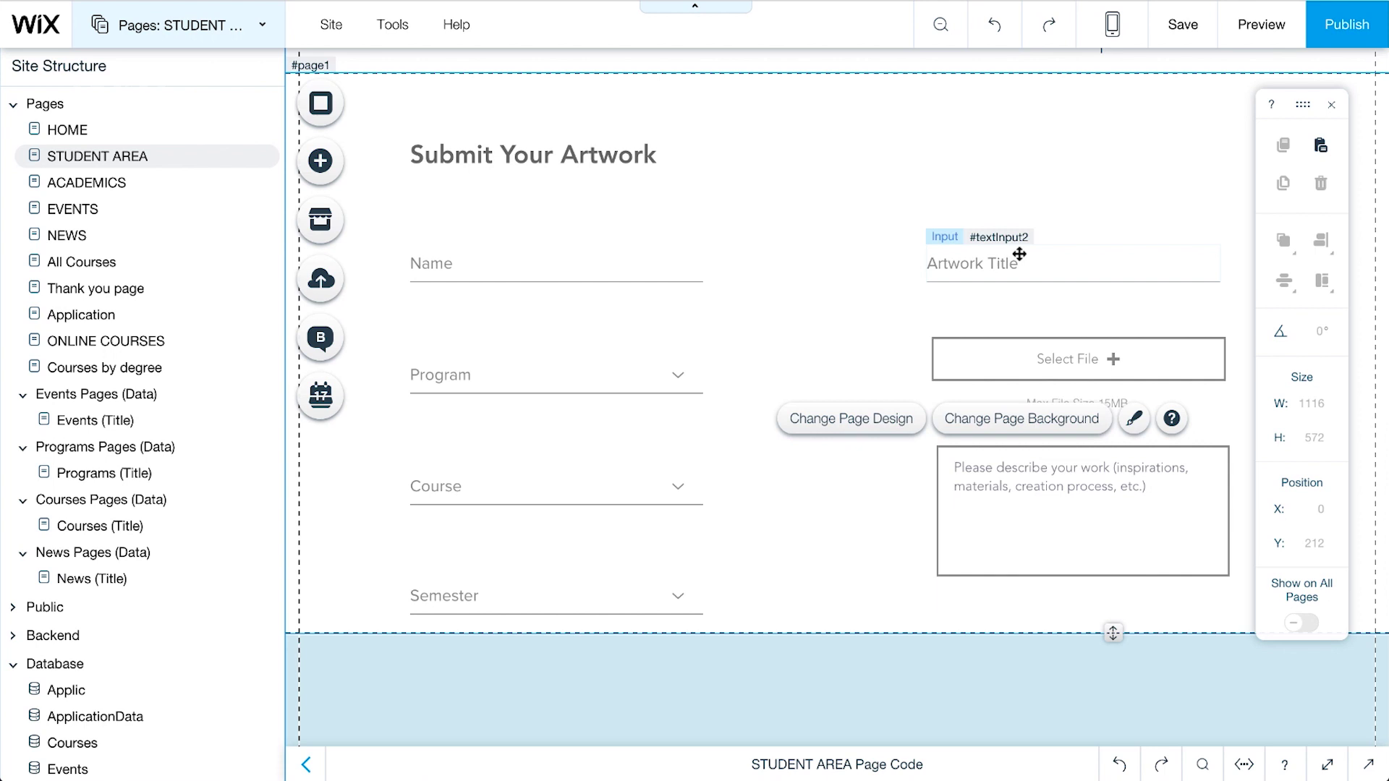
pyautogui.click(1262, 26)
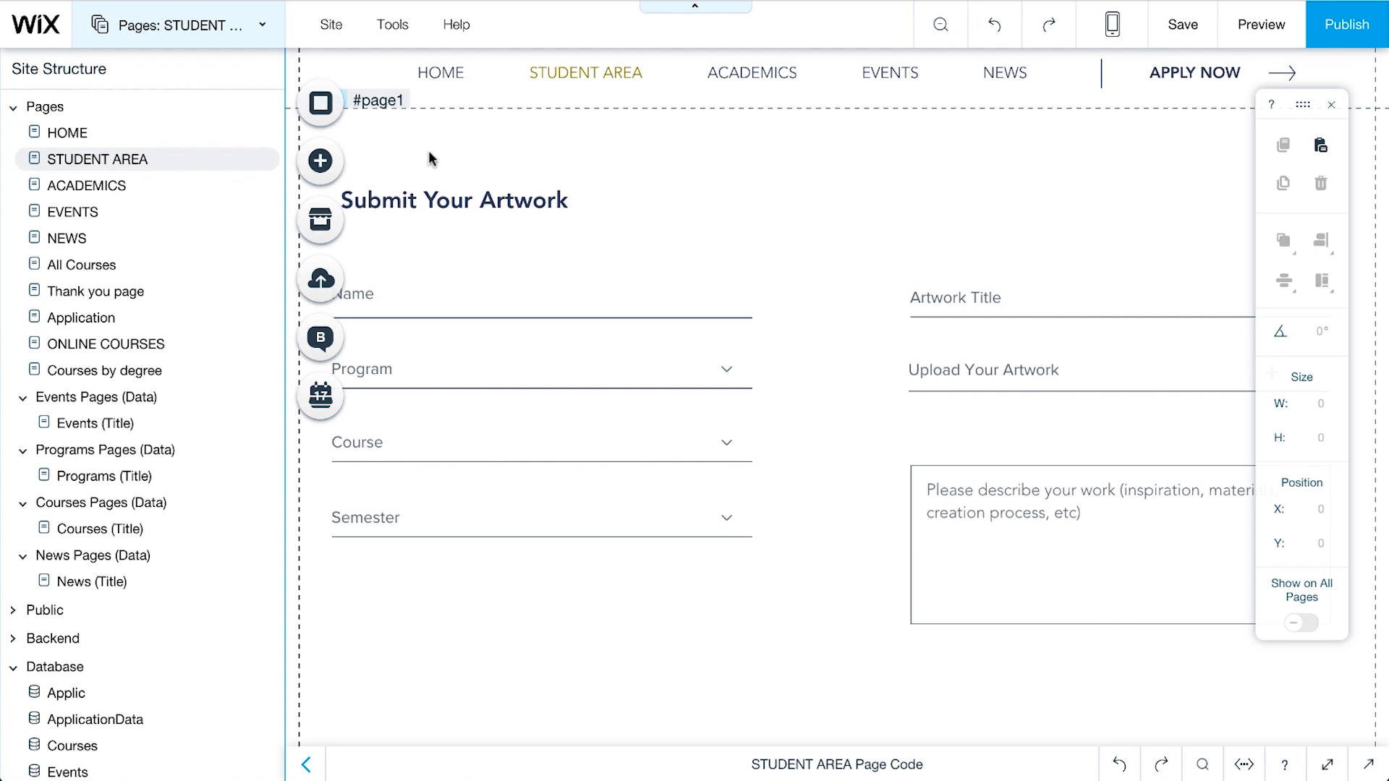
pyautogui.click(339, 165)
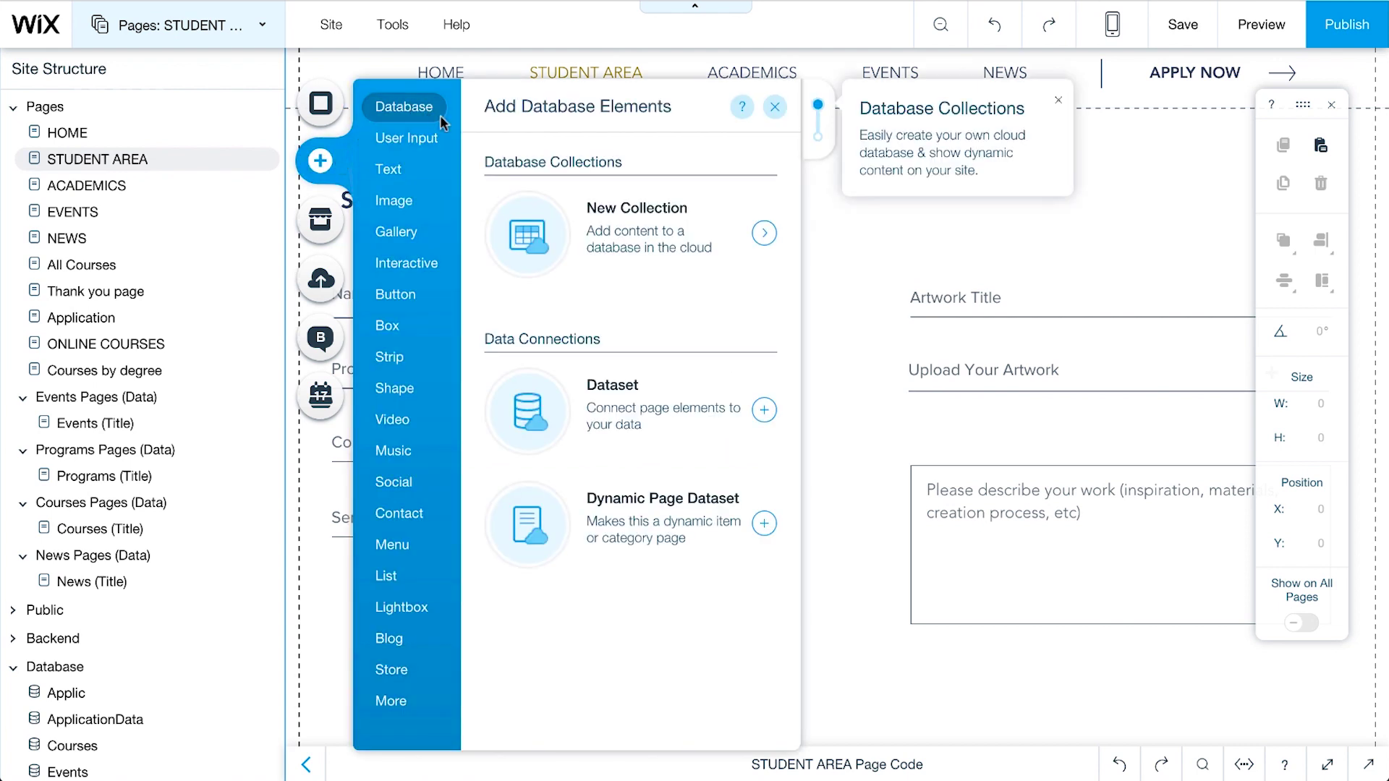
# Step: Add a dataset bound to the Exhibitions collection and set its mode to Write-only
pyautogui.click(764, 410)
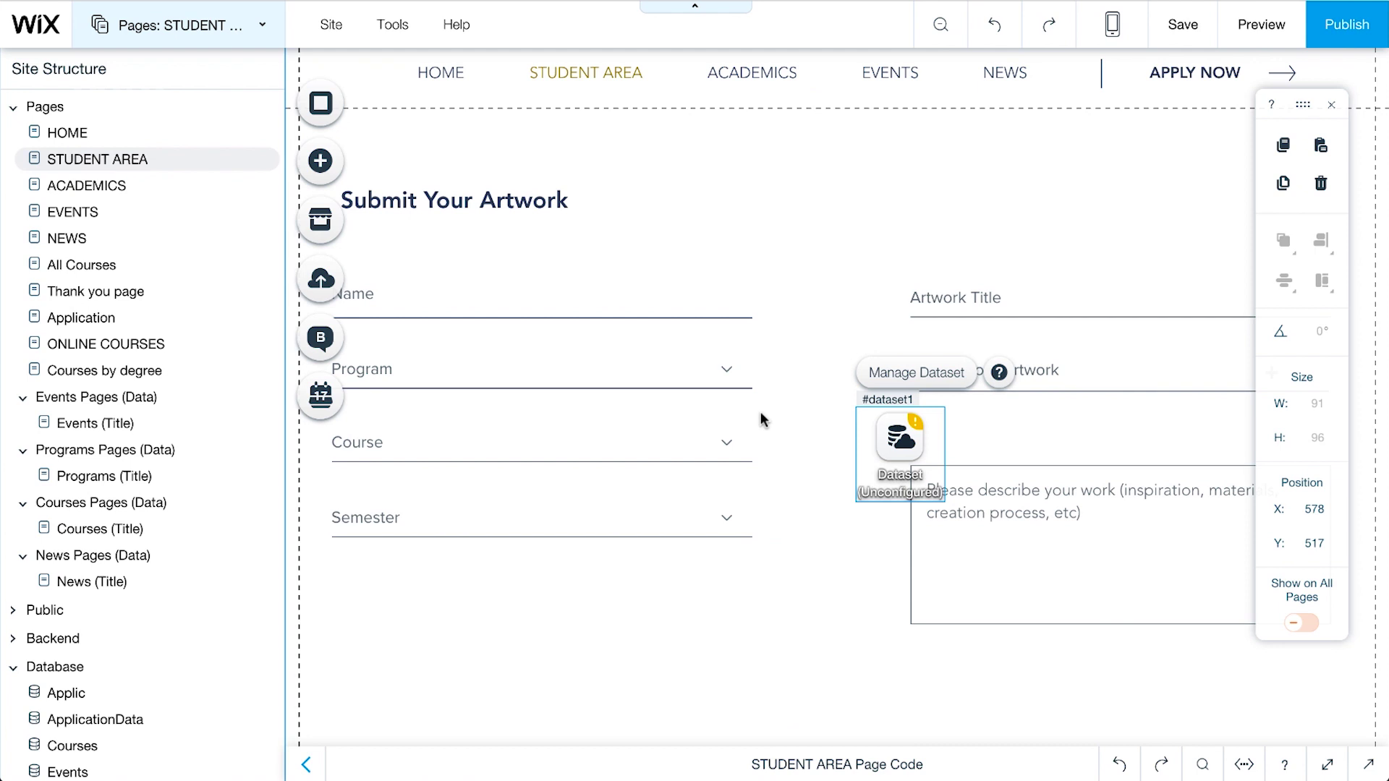
pyautogui.click(920, 379)
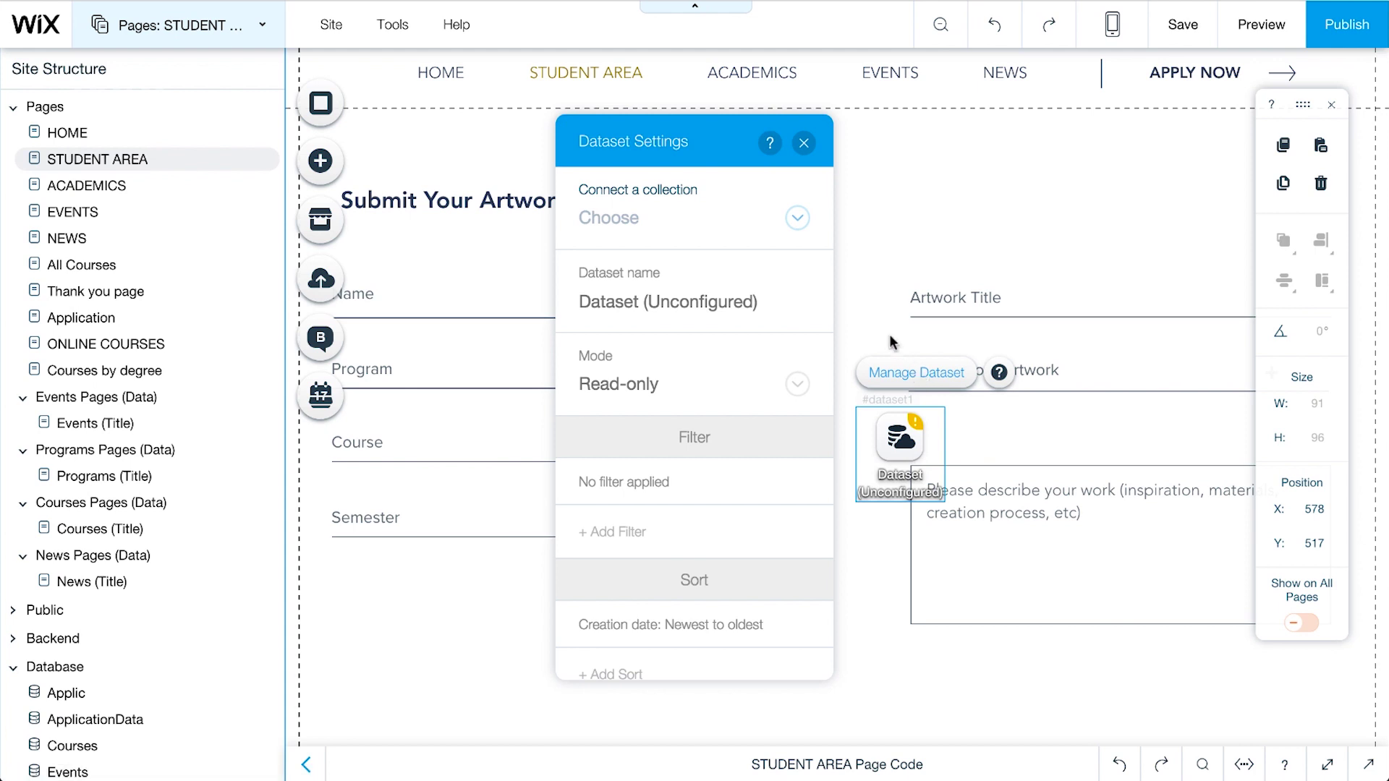
pyautogui.click(797, 220)
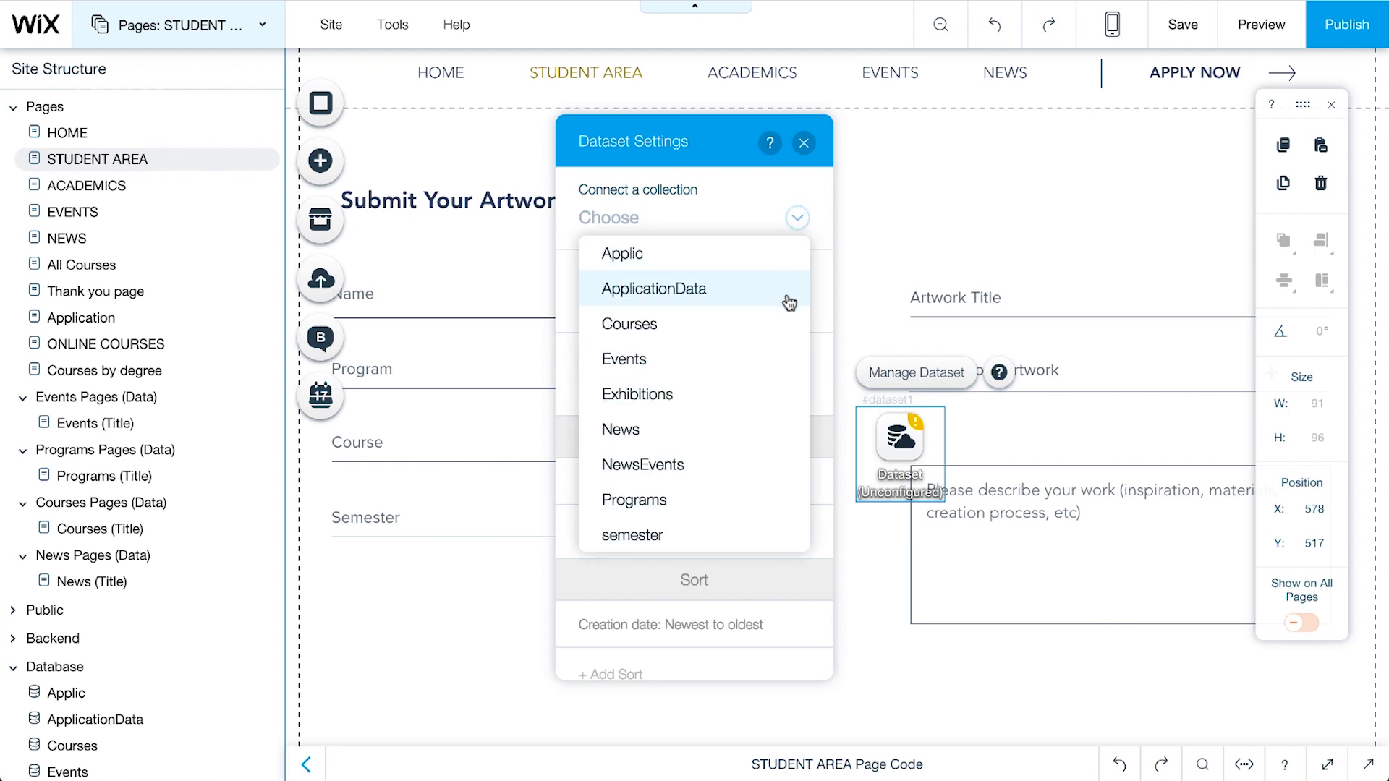
pyautogui.click(785, 404)
pyautogui.click(796, 385)
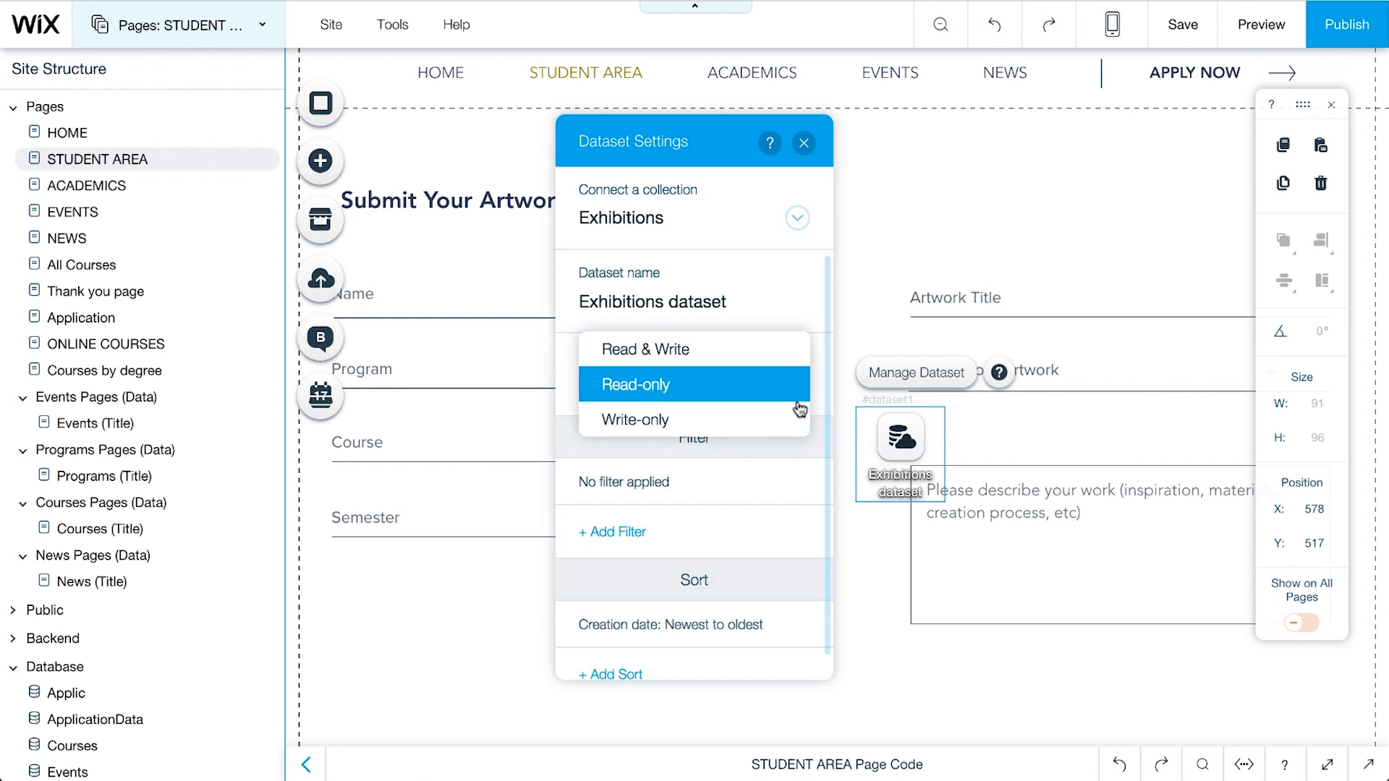
pyautogui.click(798, 418)
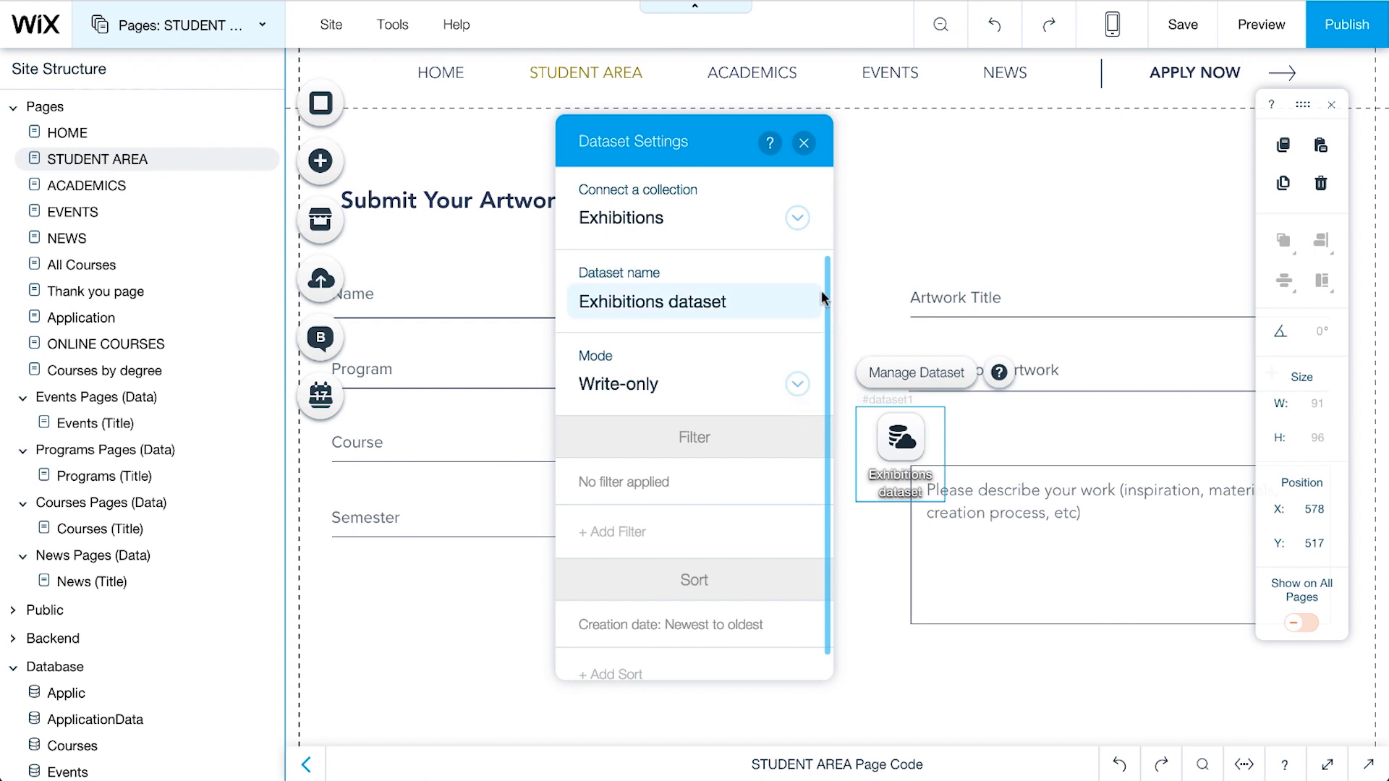
pyautogui.click(803, 144)
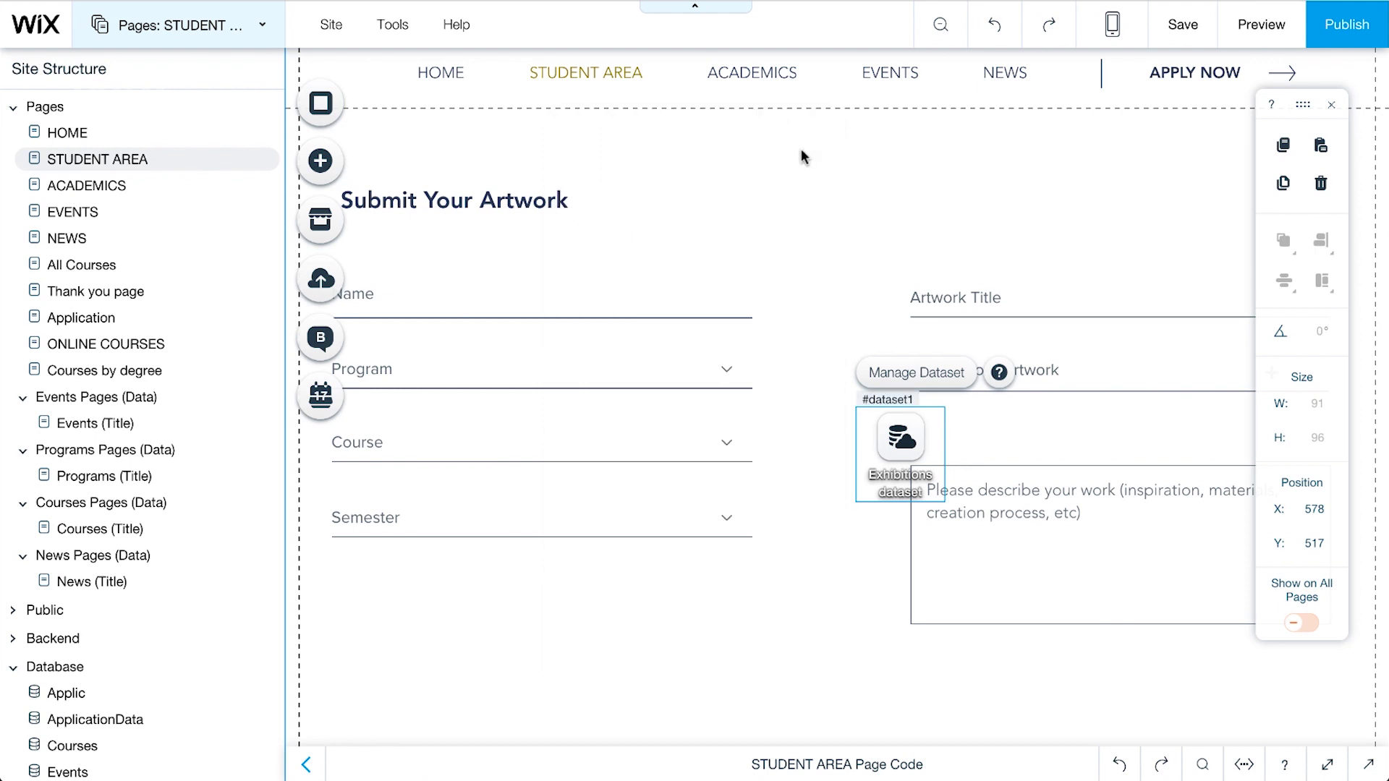
# Step: Connect the Name input's value to the Student Name field of the Exhibitions dataset
pyautogui.click(681, 303)
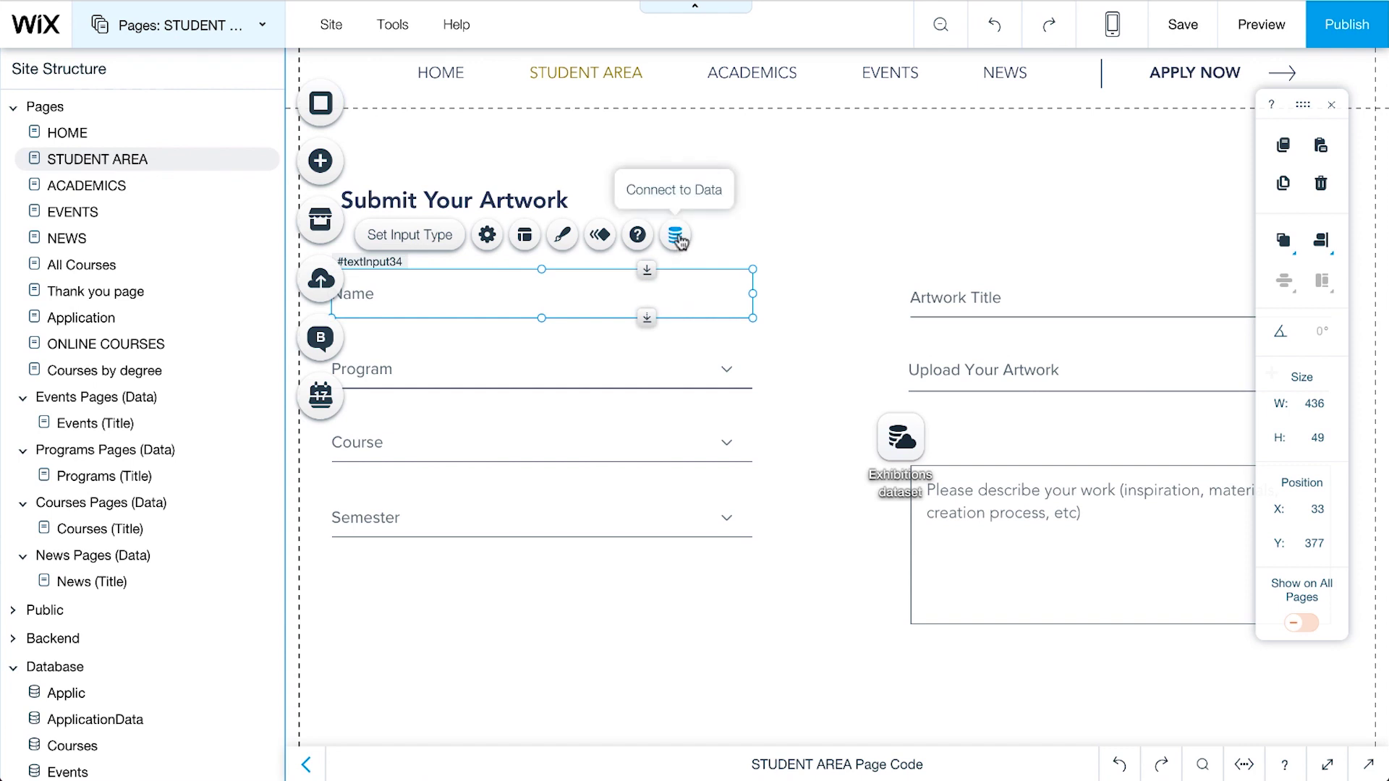
pyautogui.click(675, 235)
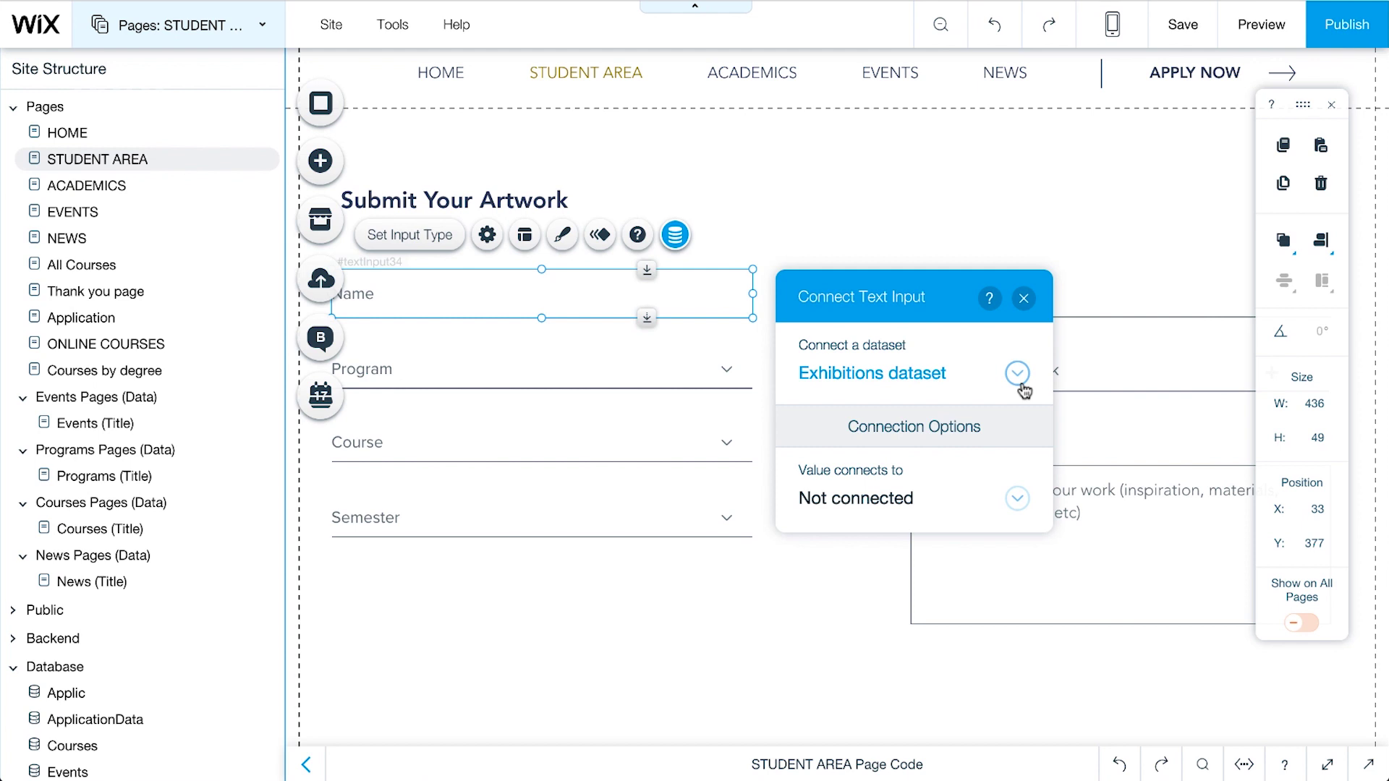
pyautogui.click(1017, 498)
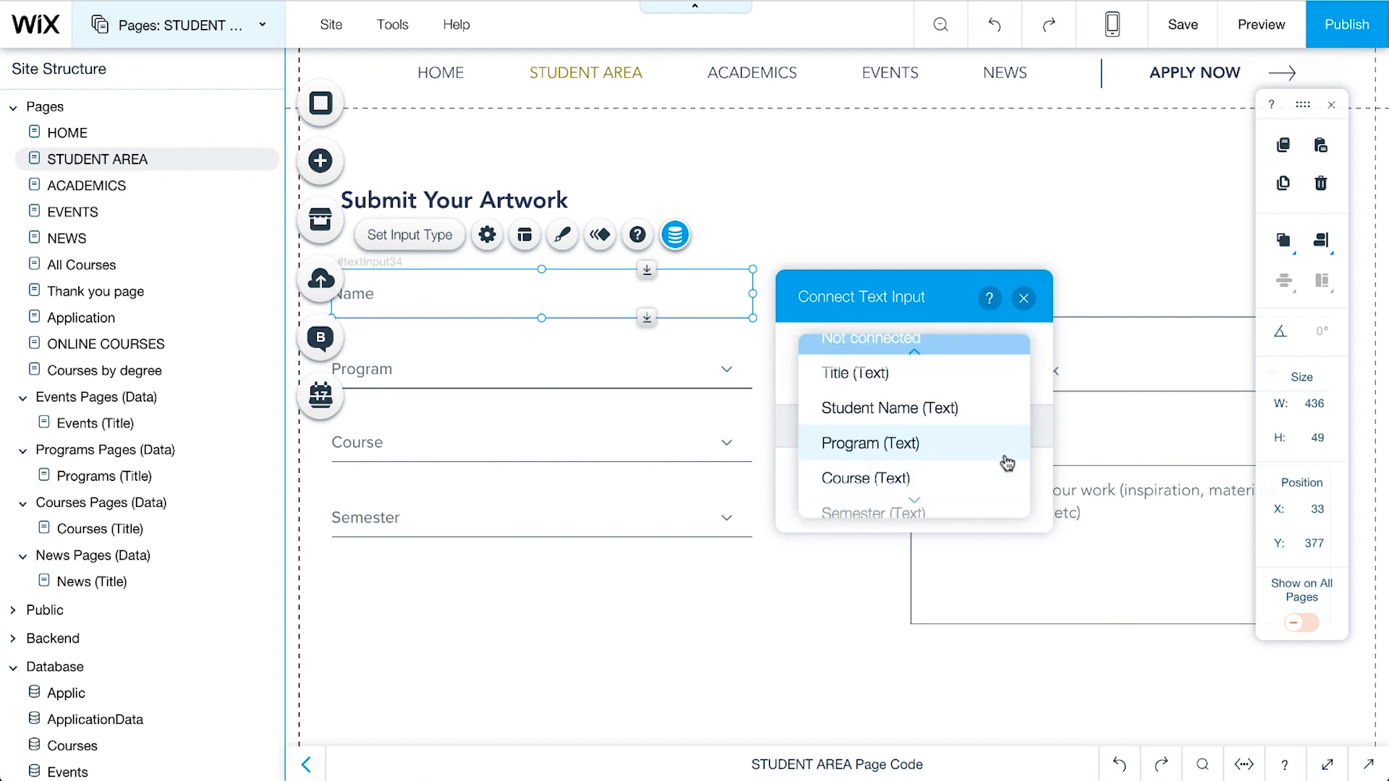
pyautogui.click(992, 411)
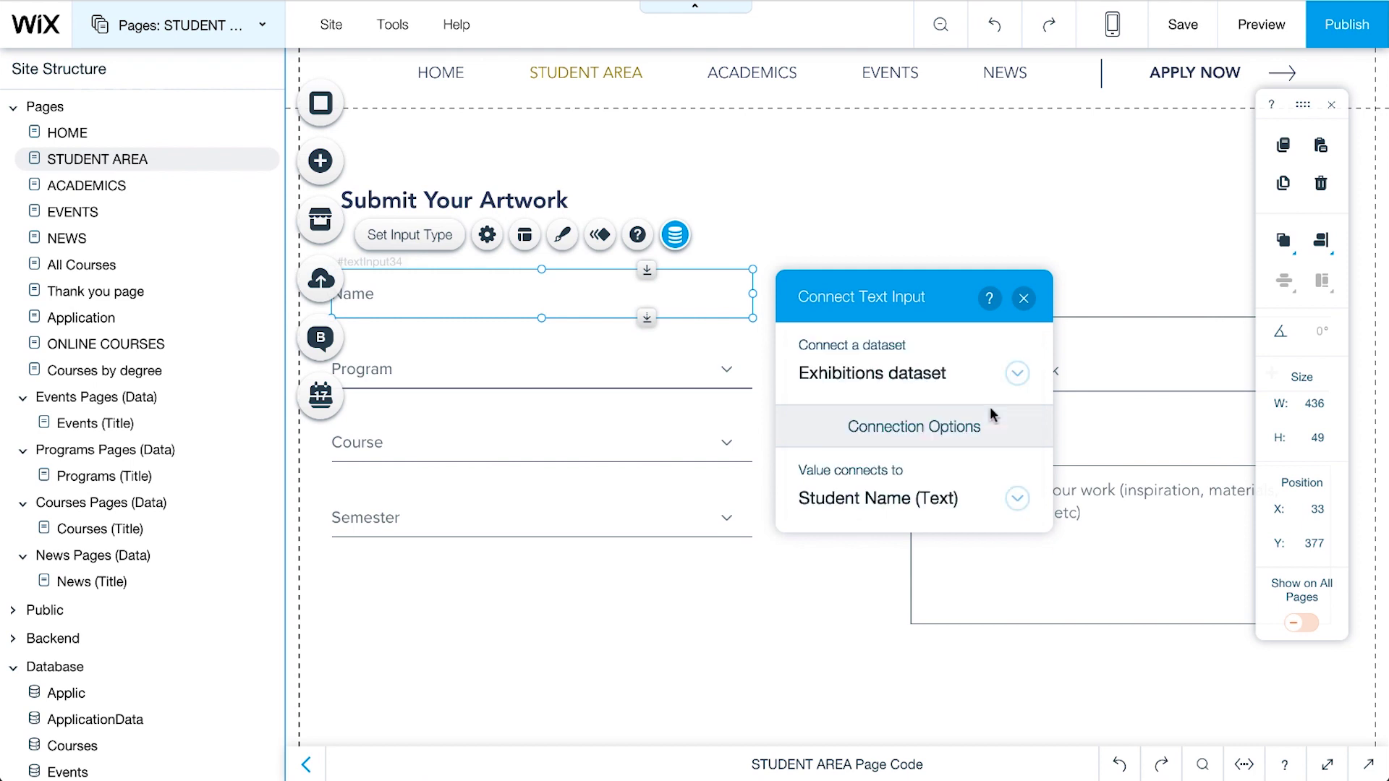
pyautogui.click(1023, 299)
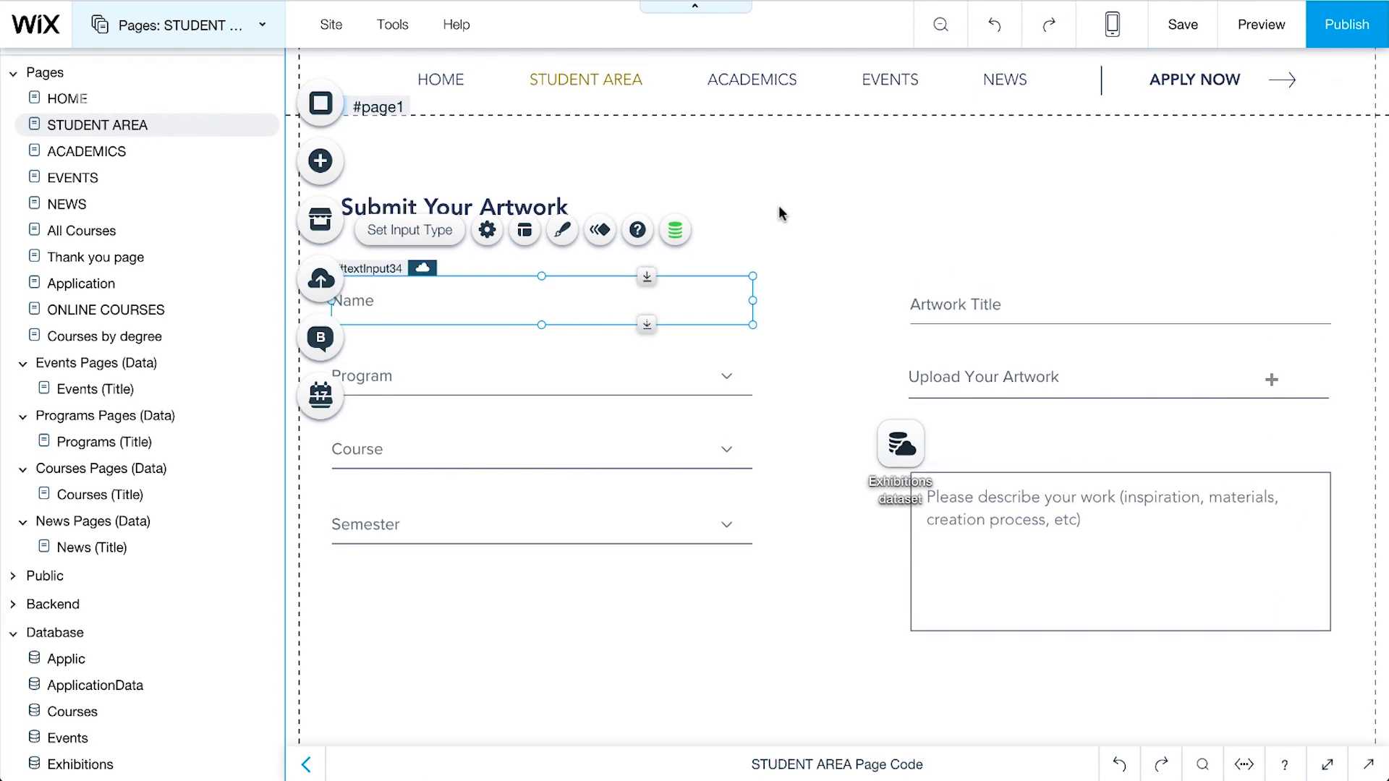
# Step: Drag a button below the description box and change its label to SUBMIT
pyautogui.click(323, 162)
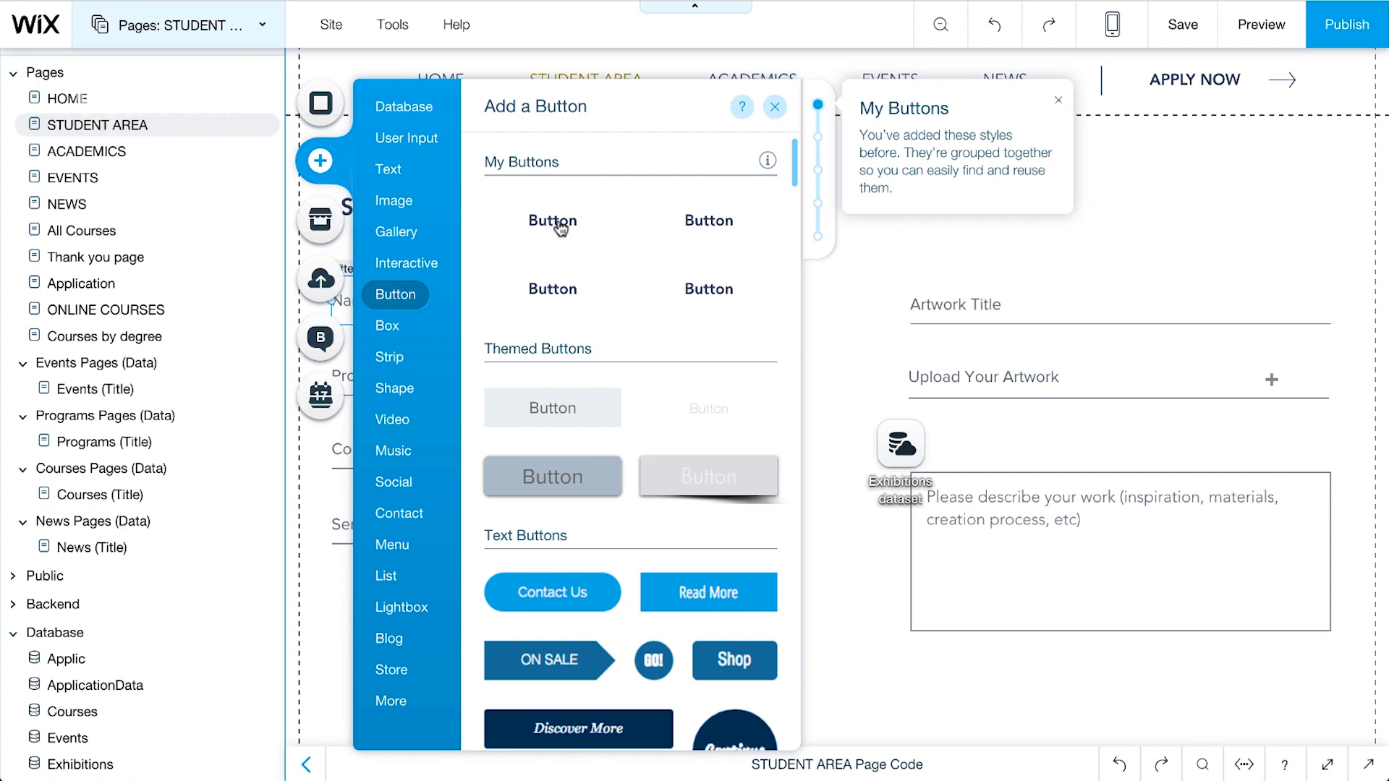
pyautogui.moveTo(557, 223); pyautogui.dragTo(949, 685)
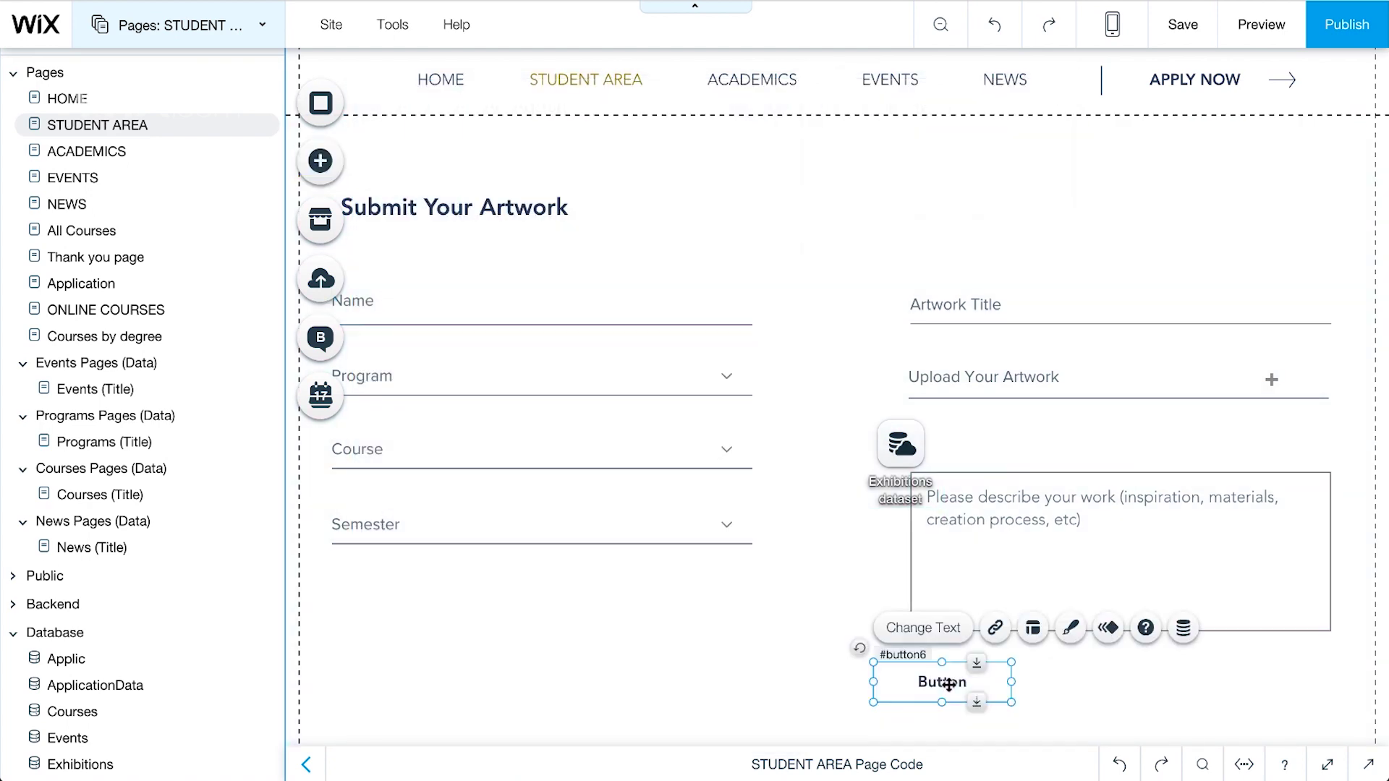
pyautogui.click(938, 632)
pyautogui.click(767, 585)
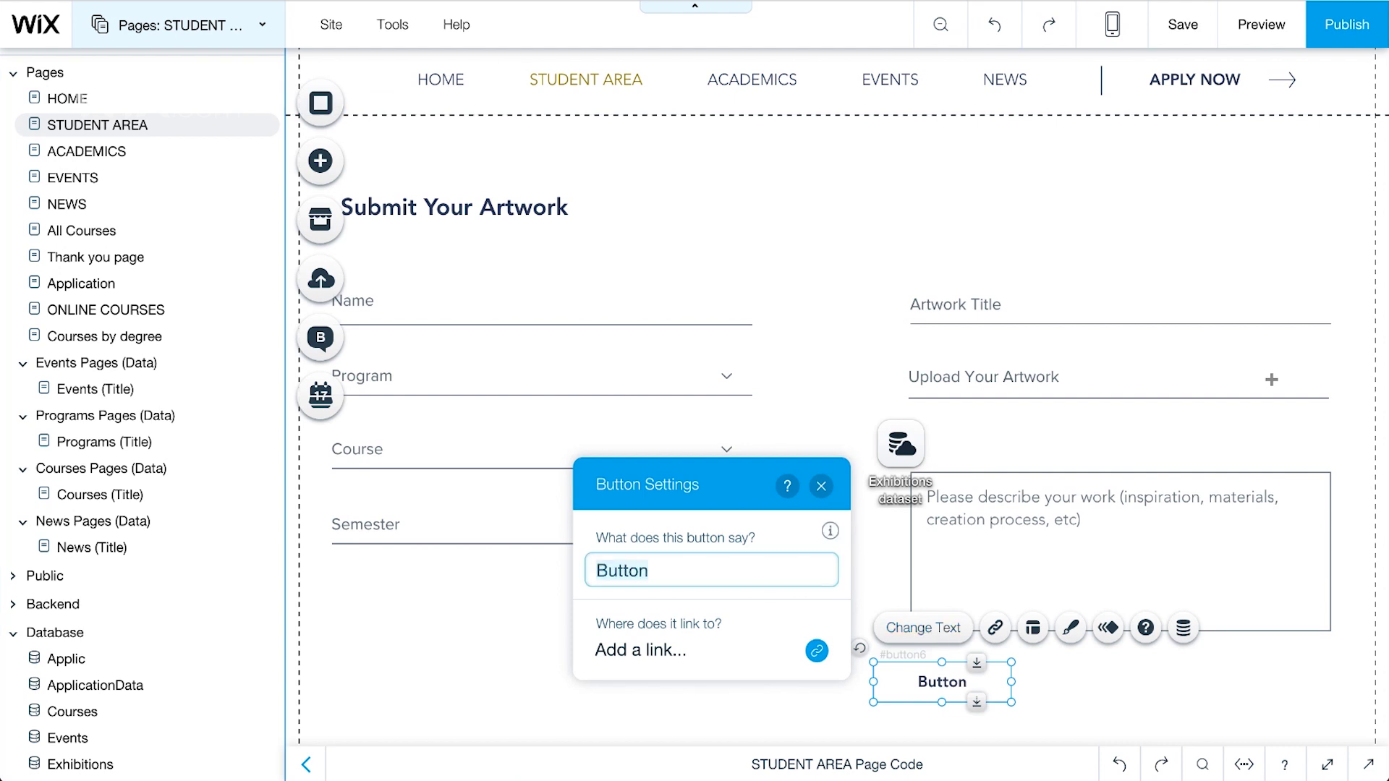
pyautogui.write('SUBMIT')
pyautogui.click(823, 486)
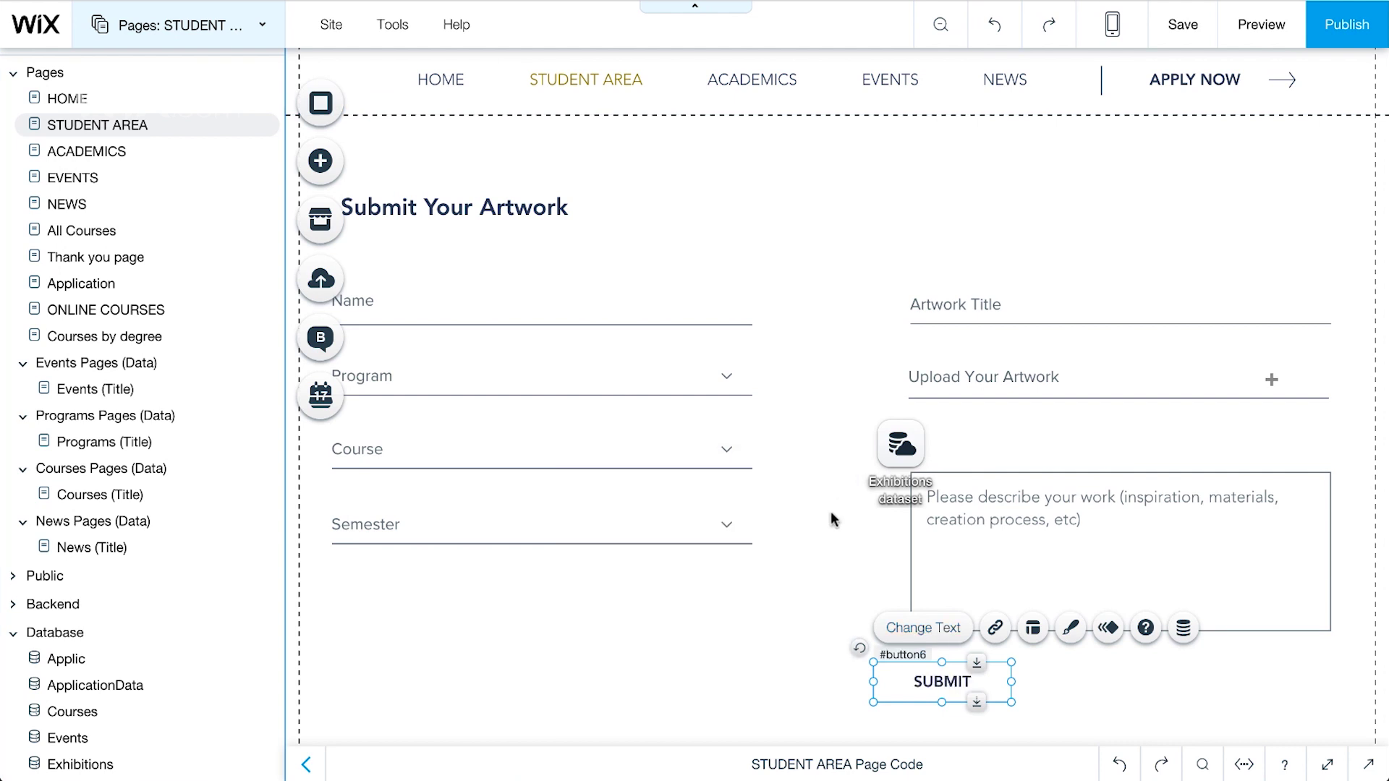
# Step: Set the SUBMIT button to Submit to the dataset and, on success, link to the Thank you page
pyautogui.click(1186, 631)
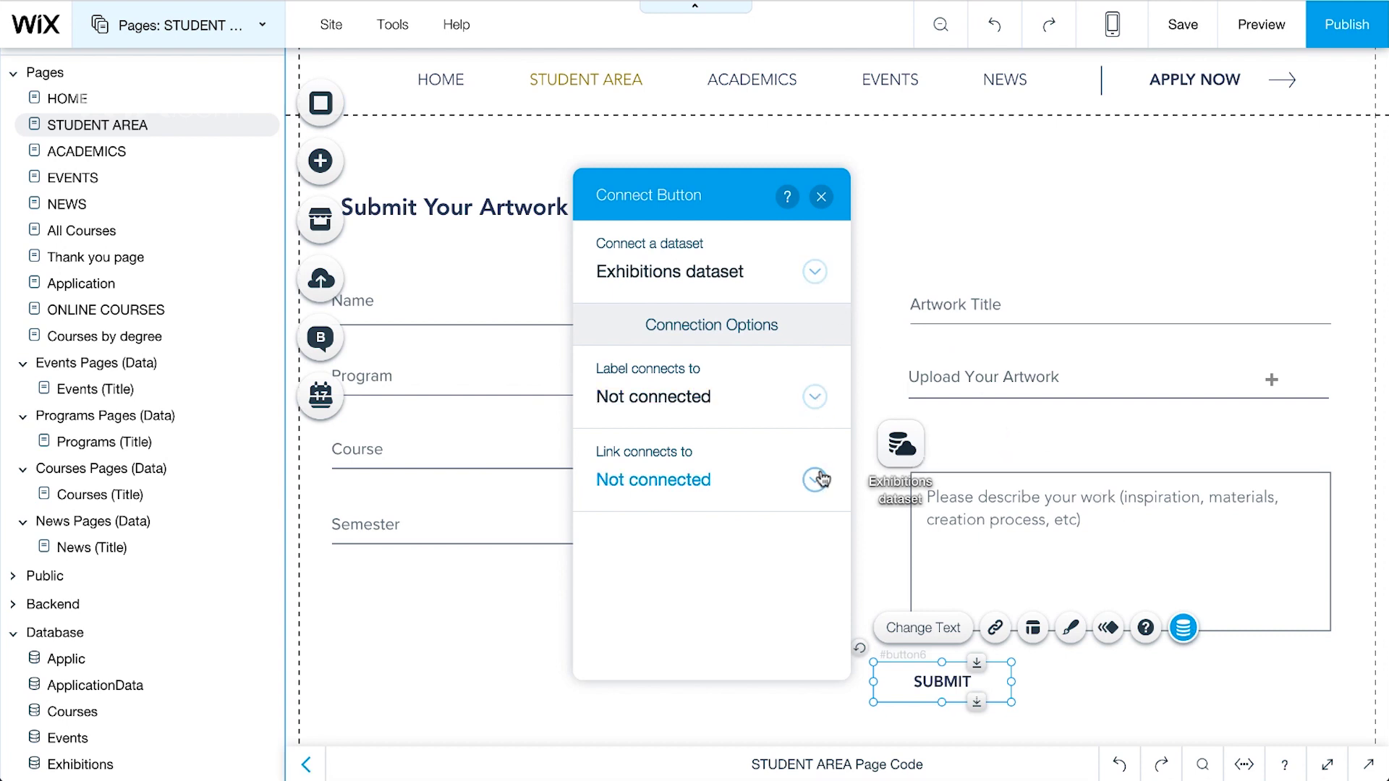
pyautogui.click(815, 479)
pyautogui.click(807, 547)
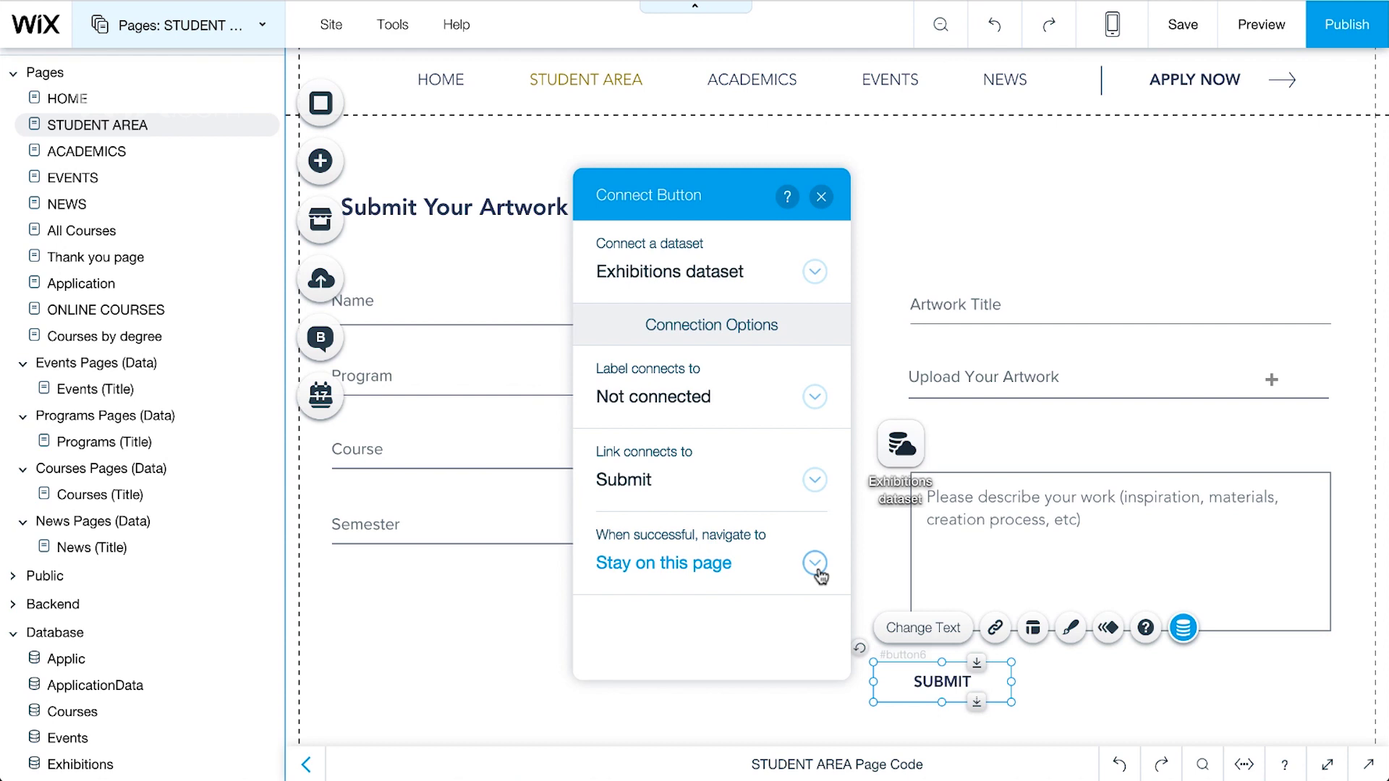
pyautogui.click(816, 563)
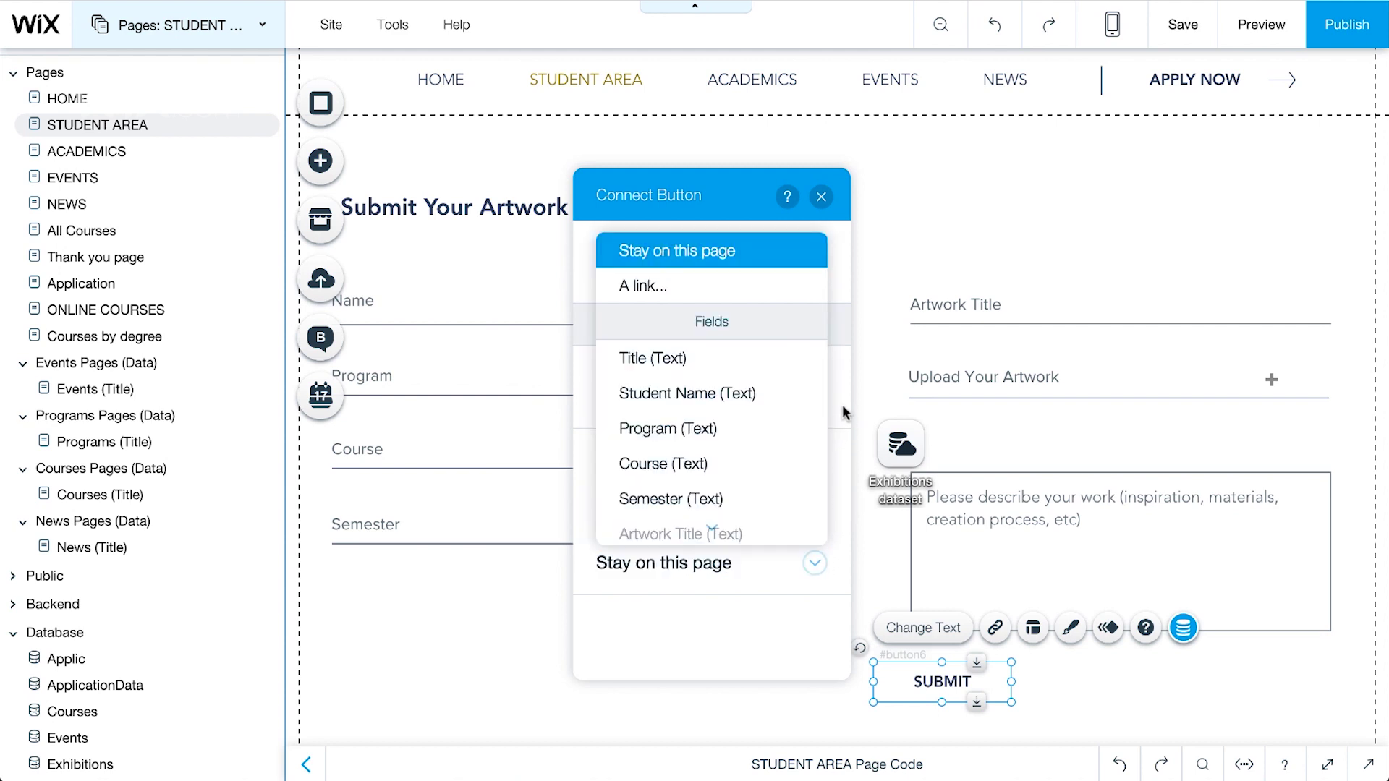
pyautogui.click(812, 289)
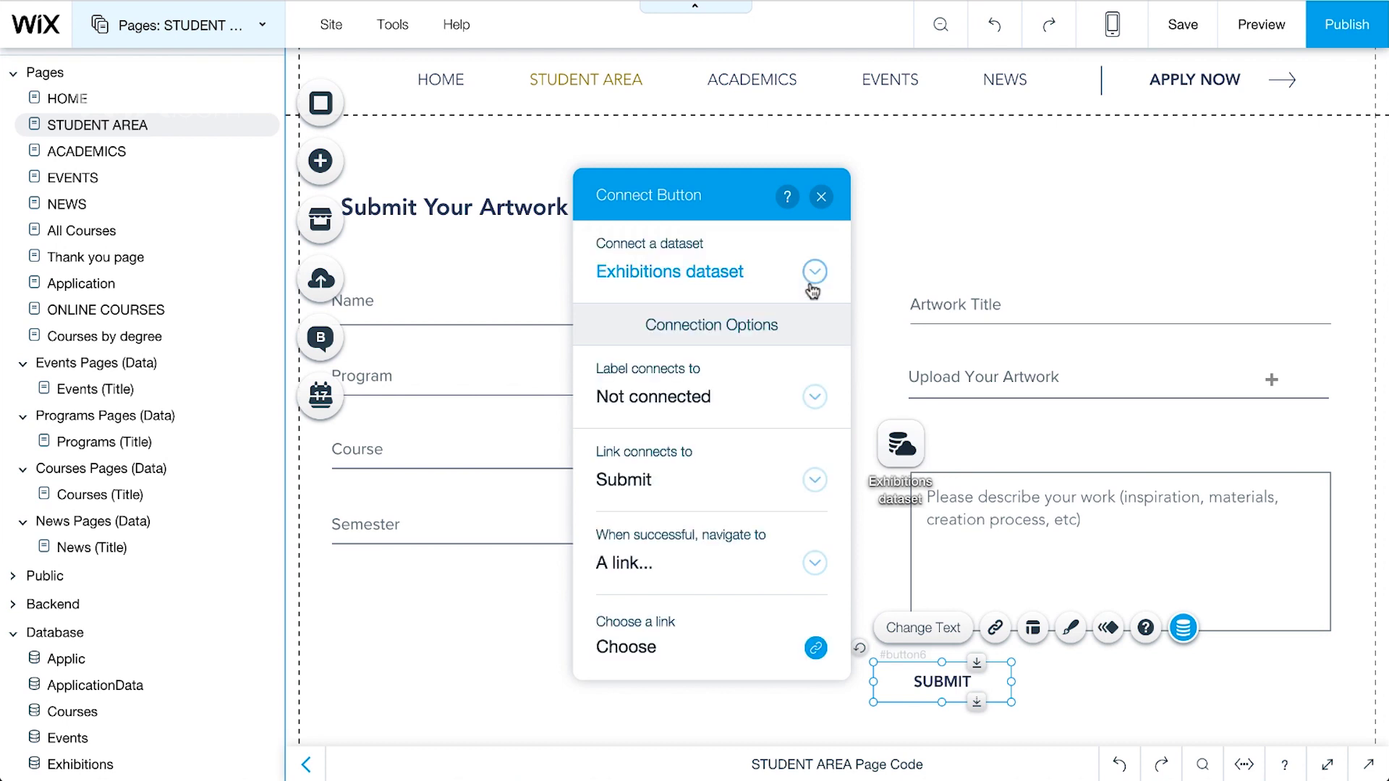
pyautogui.click(816, 648)
pyautogui.click(926, 299)
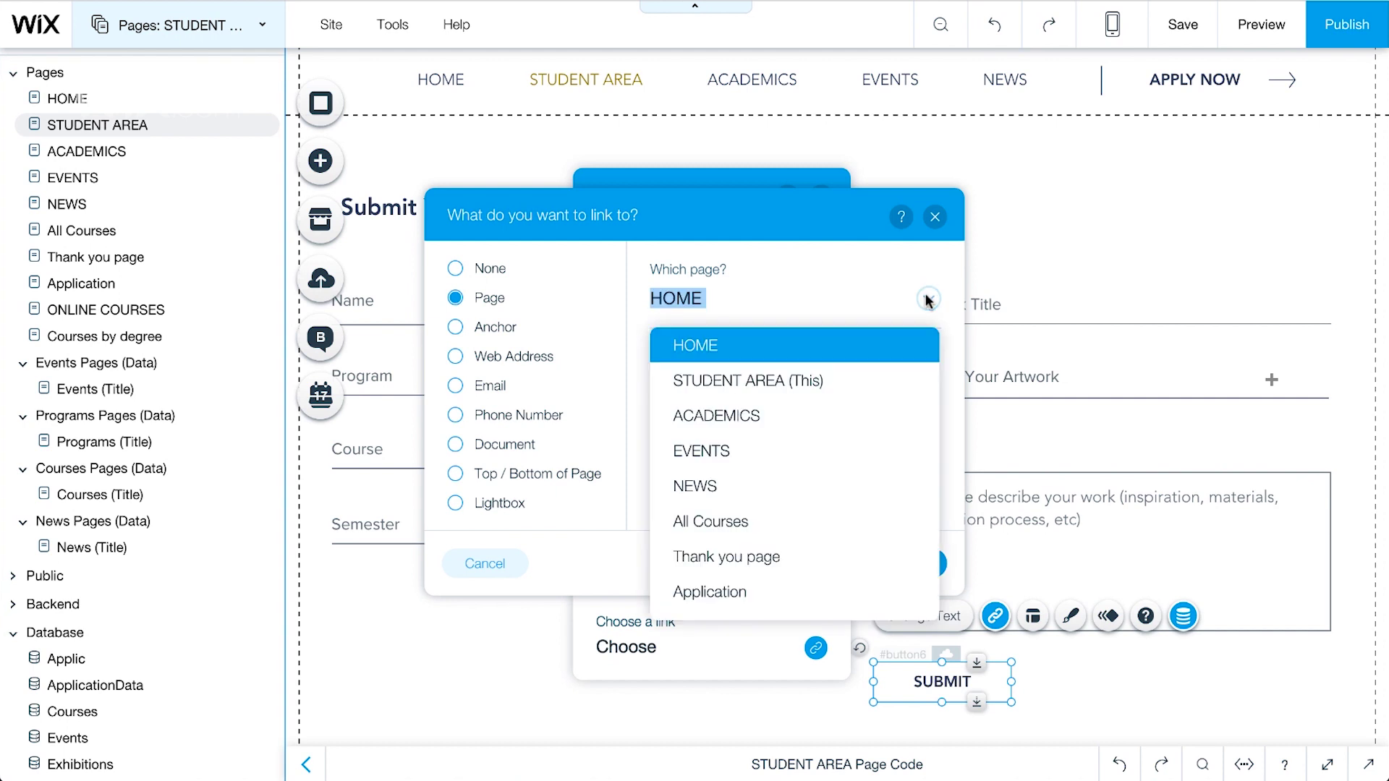
pyautogui.click(872, 557)
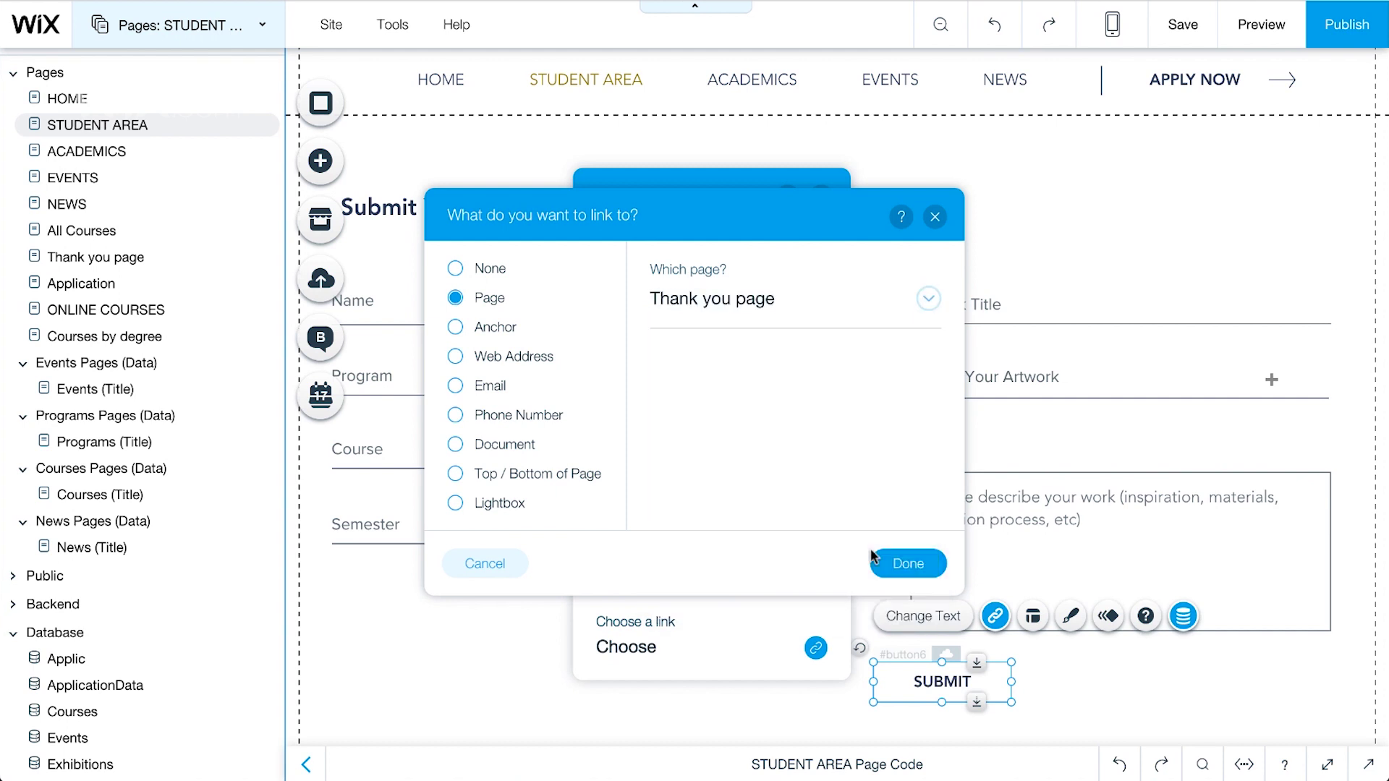
pyautogui.click(921, 569)
# Step: Save the site and switch to Preview to test the form
pyautogui.click(821, 197)
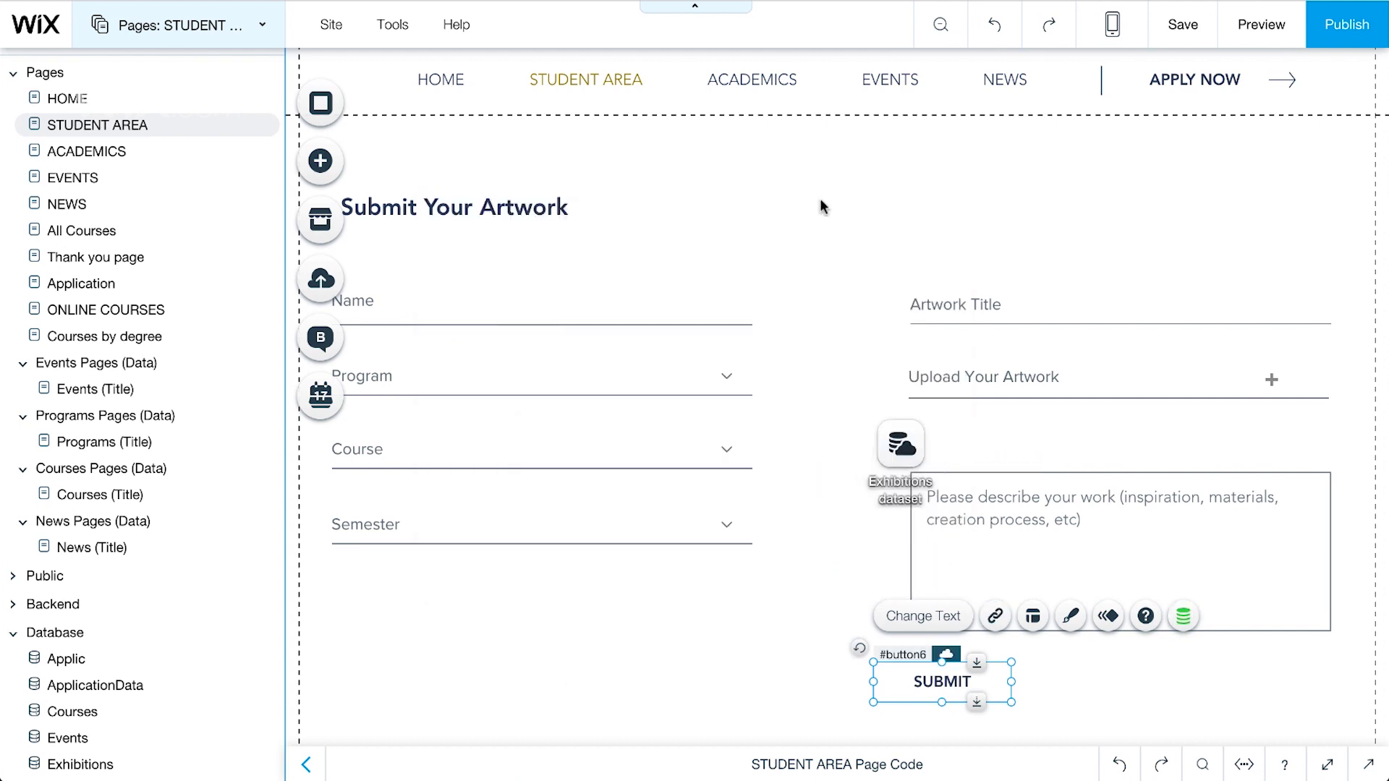
pyautogui.click(1183, 28)
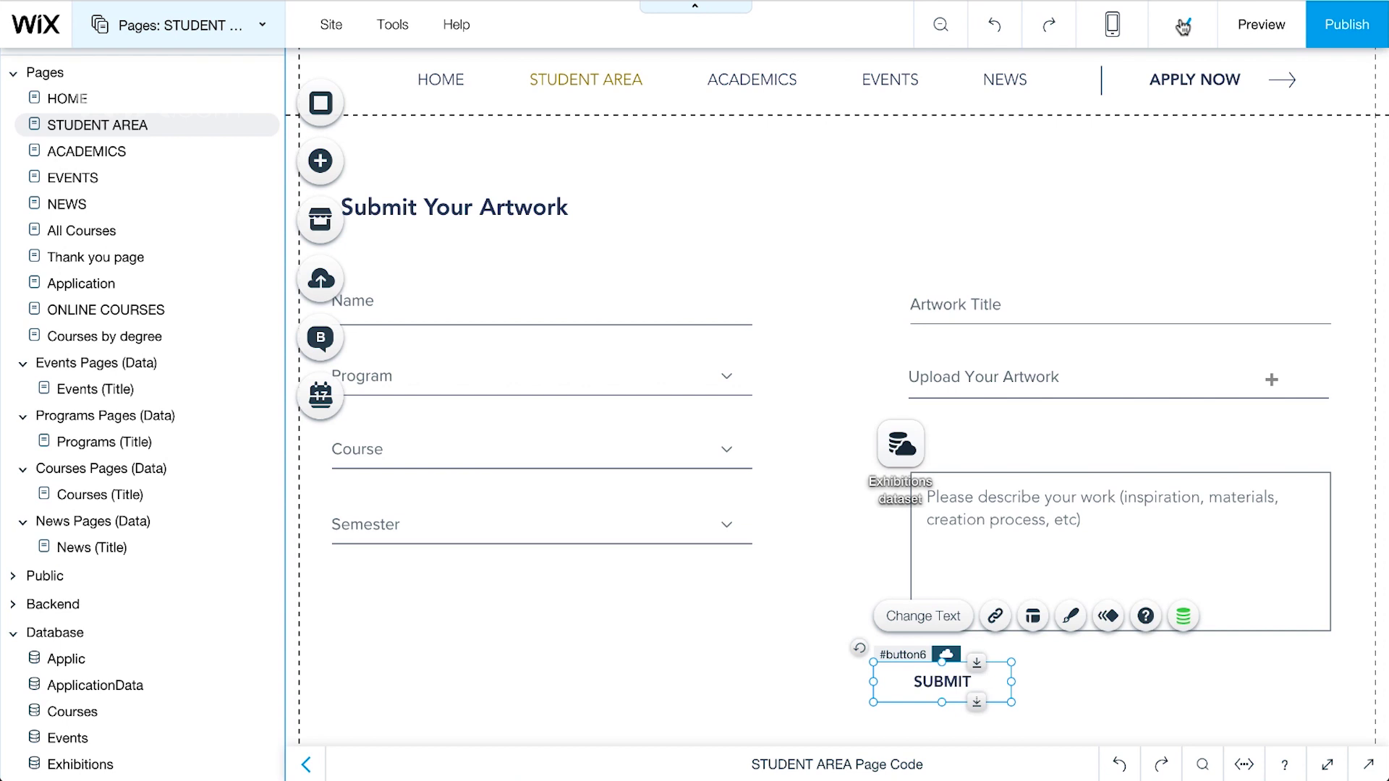
pyautogui.click(1269, 31)
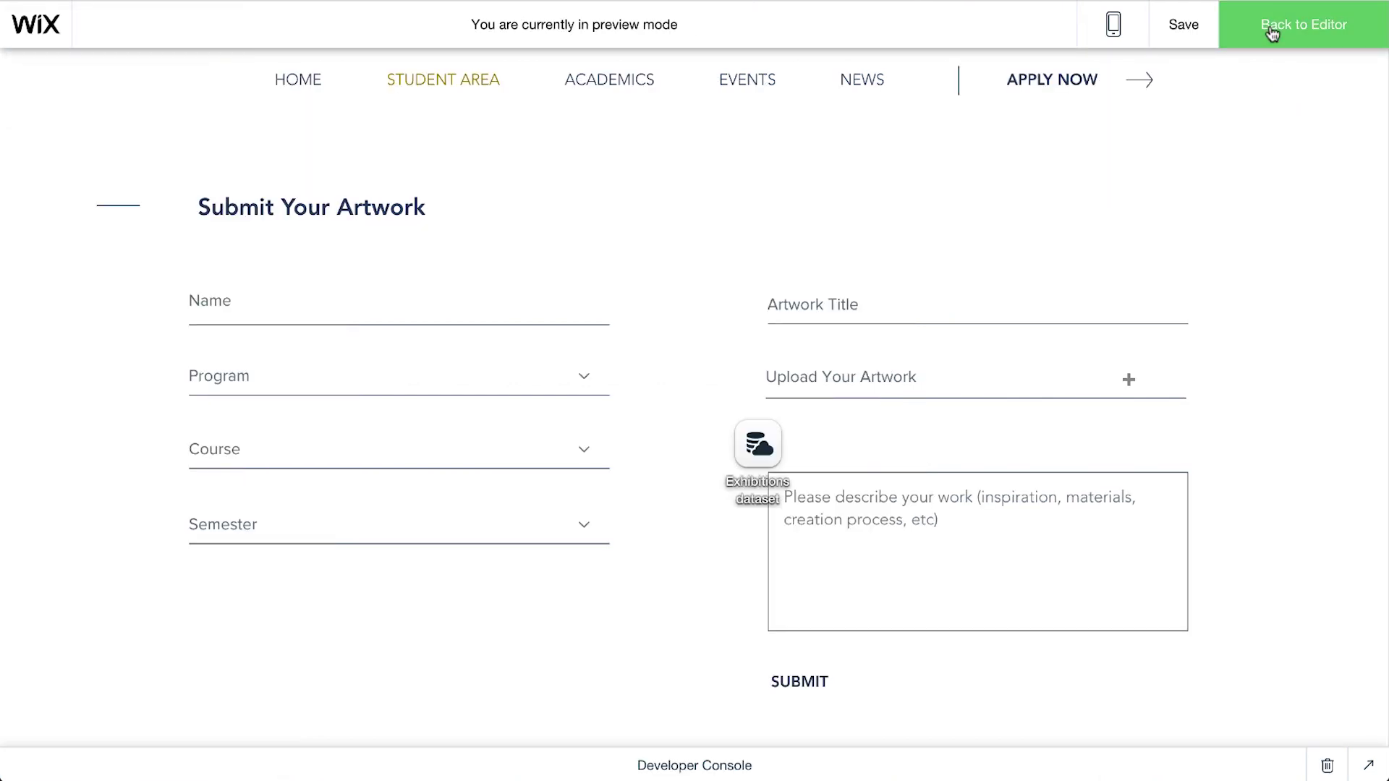
# Step: Fill in a student name, Graphic Design, Introduction to 3D printing, Spring and artwork title '3D Modeling'
pyautogui.click(290, 308)
pyautogui.click(583, 376)
pyautogui.click(583, 378)
pyautogui.click(583, 450)
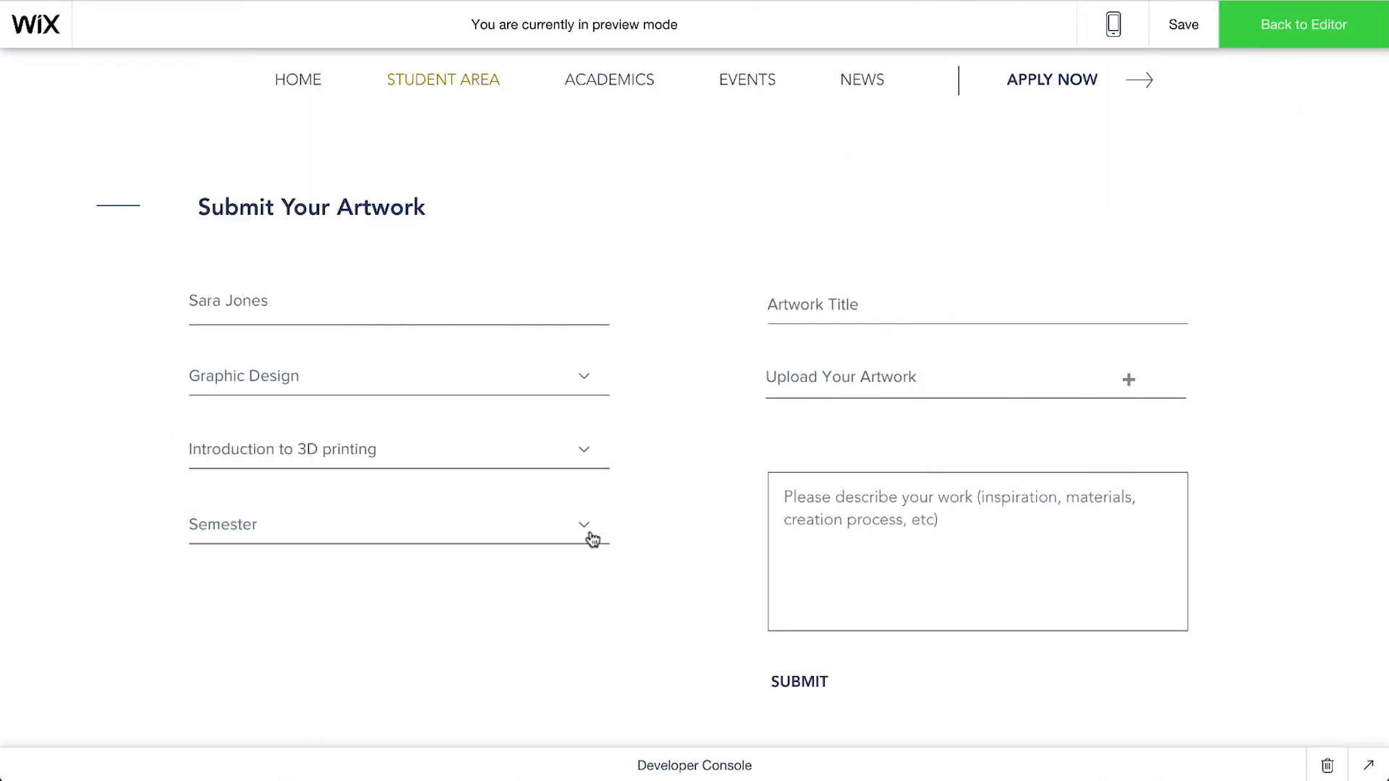
pyautogui.click(593, 535)
pyautogui.click(868, 307)
pyautogui.write('3D Modeling')
# Step: Upload an artwork image, enter a description, submit, and return to the editor from the Thank you page
pyautogui.click(1128, 380)
pyautogui.click(989, 350)
pyautogui.click(976, 550)
pyautogui.write('Each of the elements may also be used individually to stress their own particular character in an artwork. Different elements can express qualities such as movement and rhythm, space and depth, growth and structure, harmony and contrast, noise and calm and a wide range of emotions that make up the subjects of great art.')
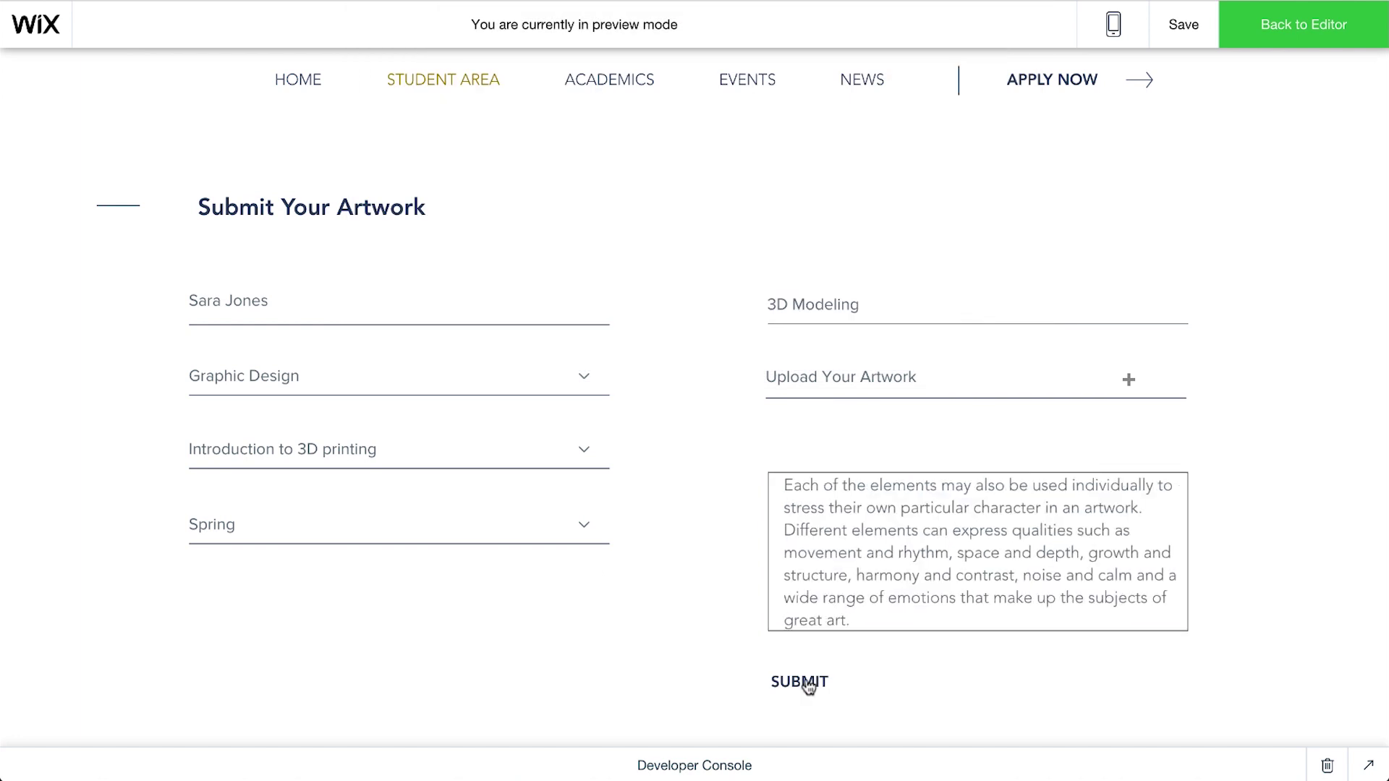
pyautogui.click(800, 681)
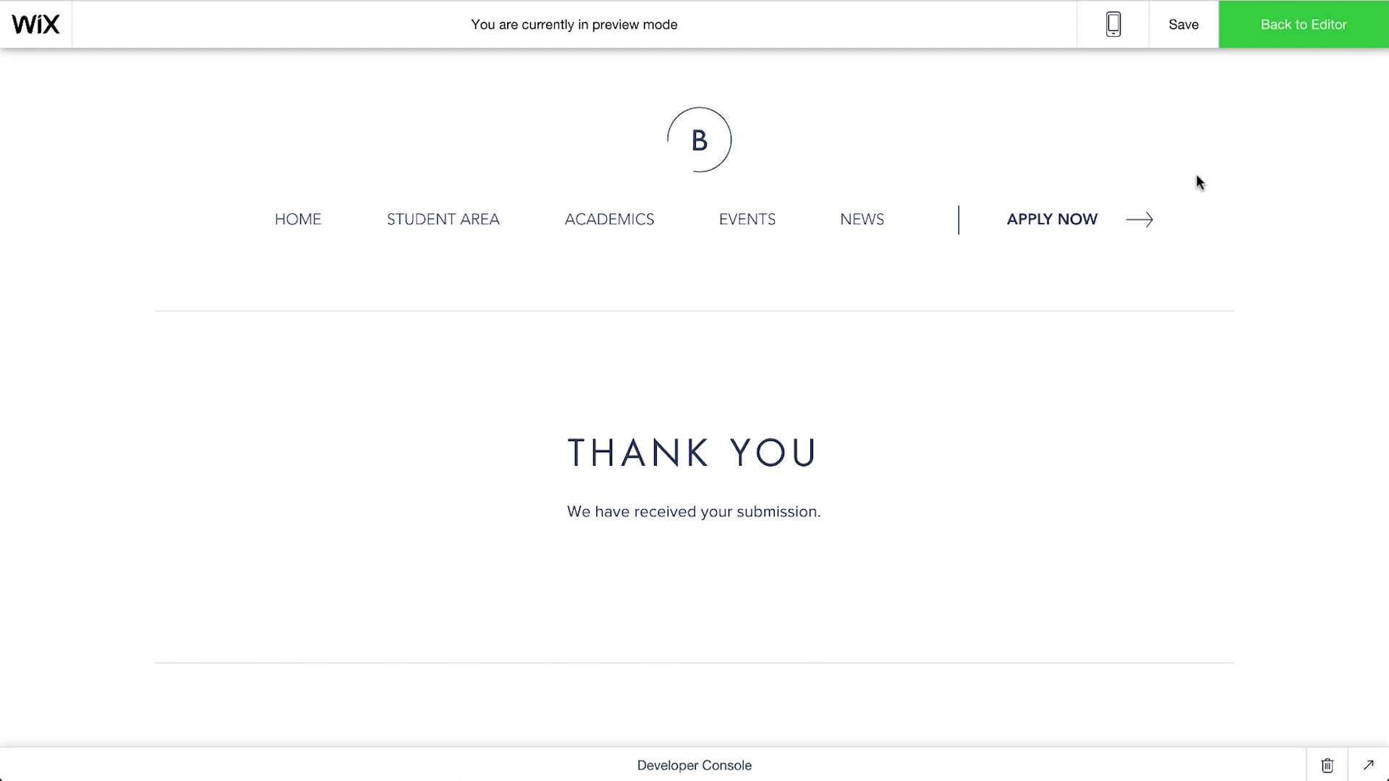
pyautogui.click(1296, 46)
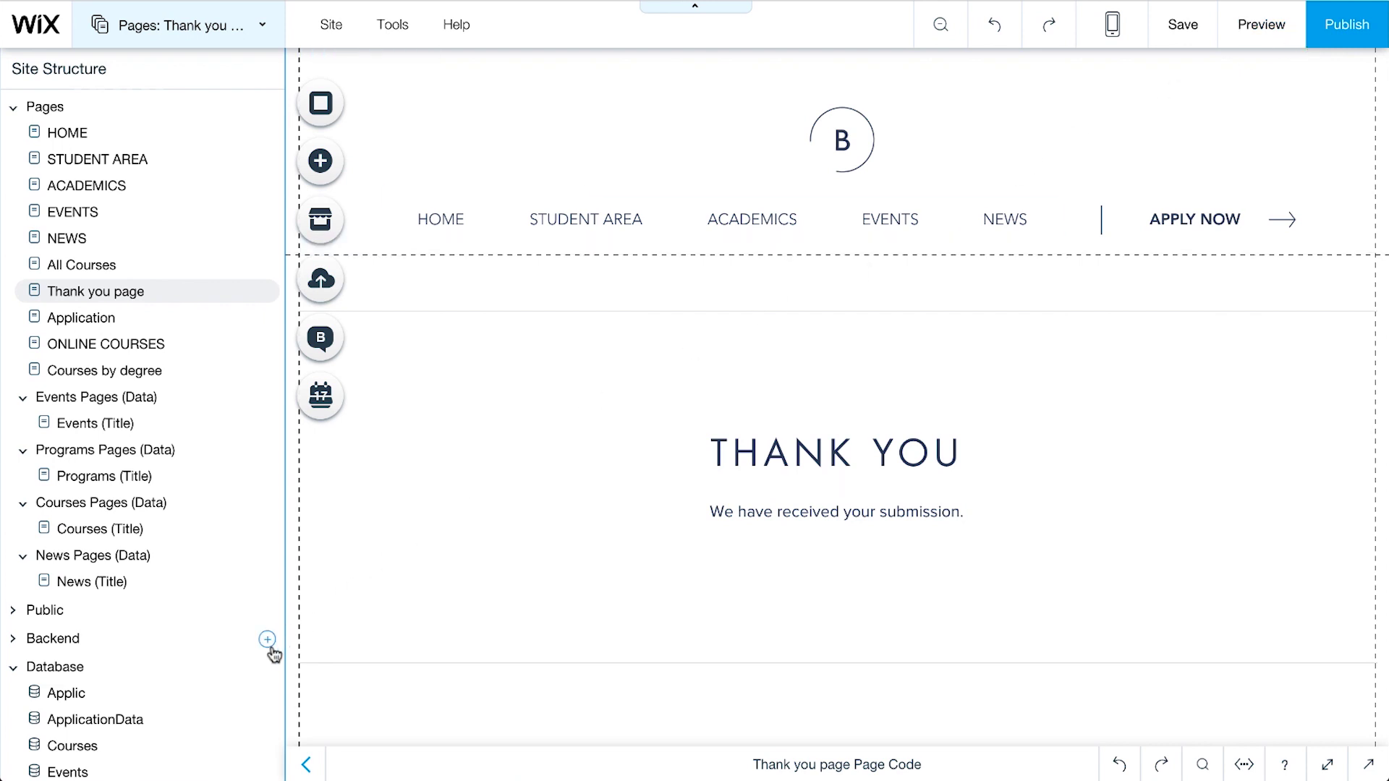
# Step: Confirm the Exhibitions collection has the 'Introduction to 3D printing, Spring, 3D Modeling' row, then publish the site
pyautogui.scroll(-3, 272, 653)
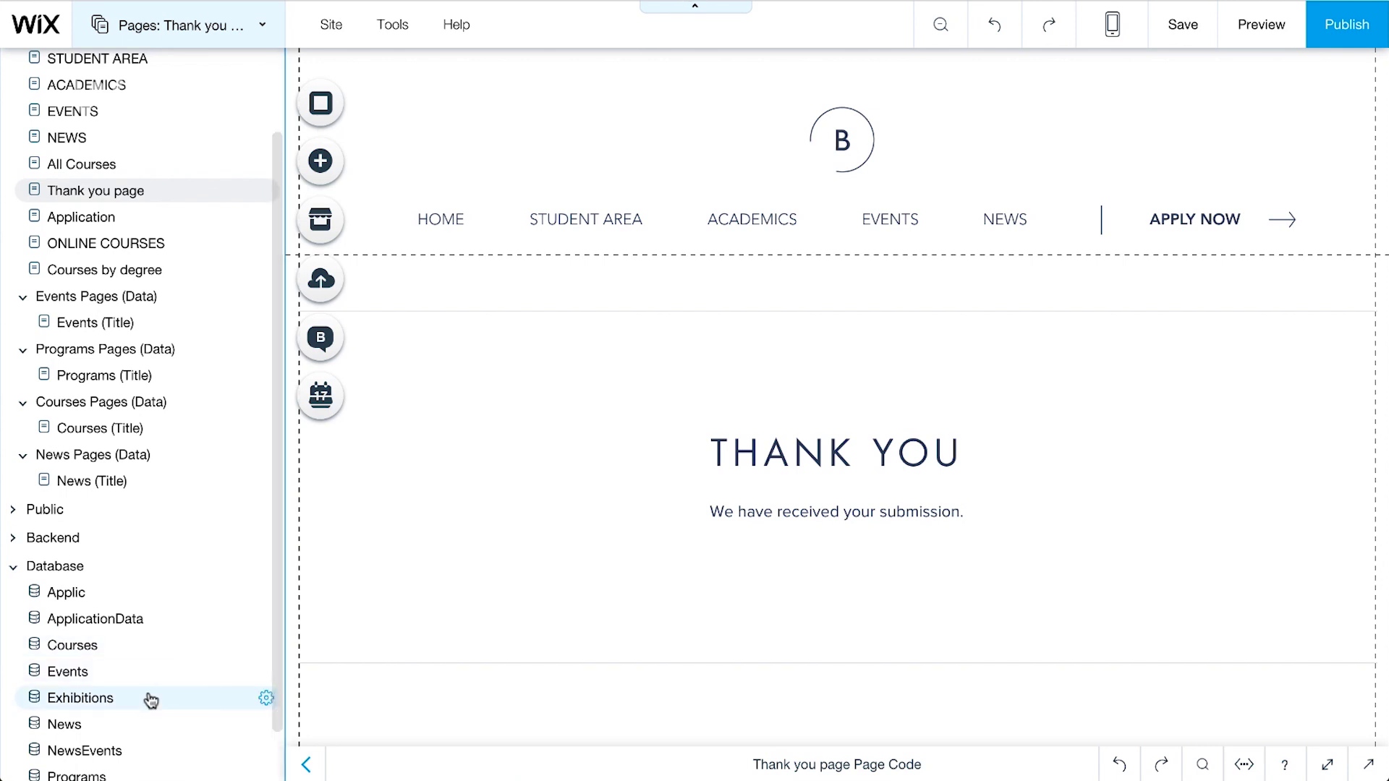
pyautogui.click(152, 699)
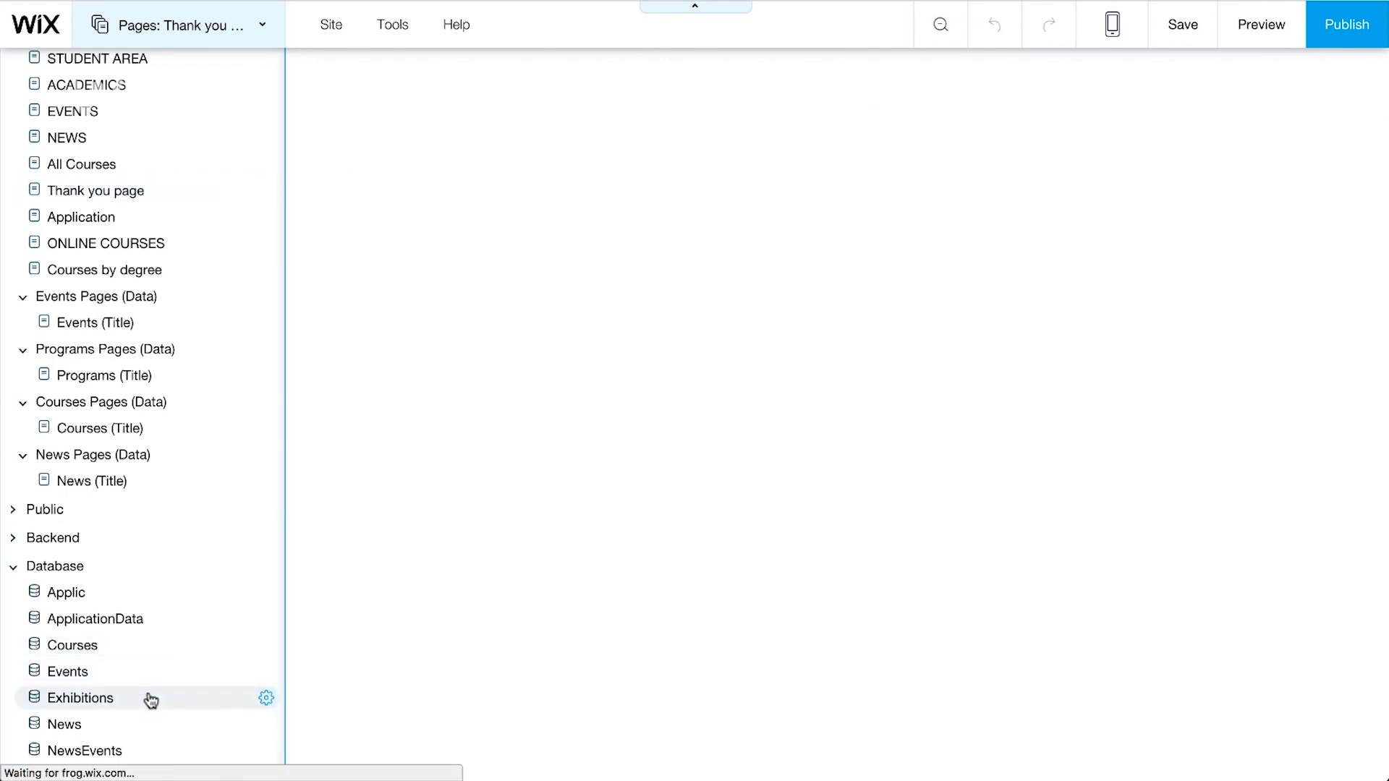
pyautogui.hscroll(7, 579, 215)
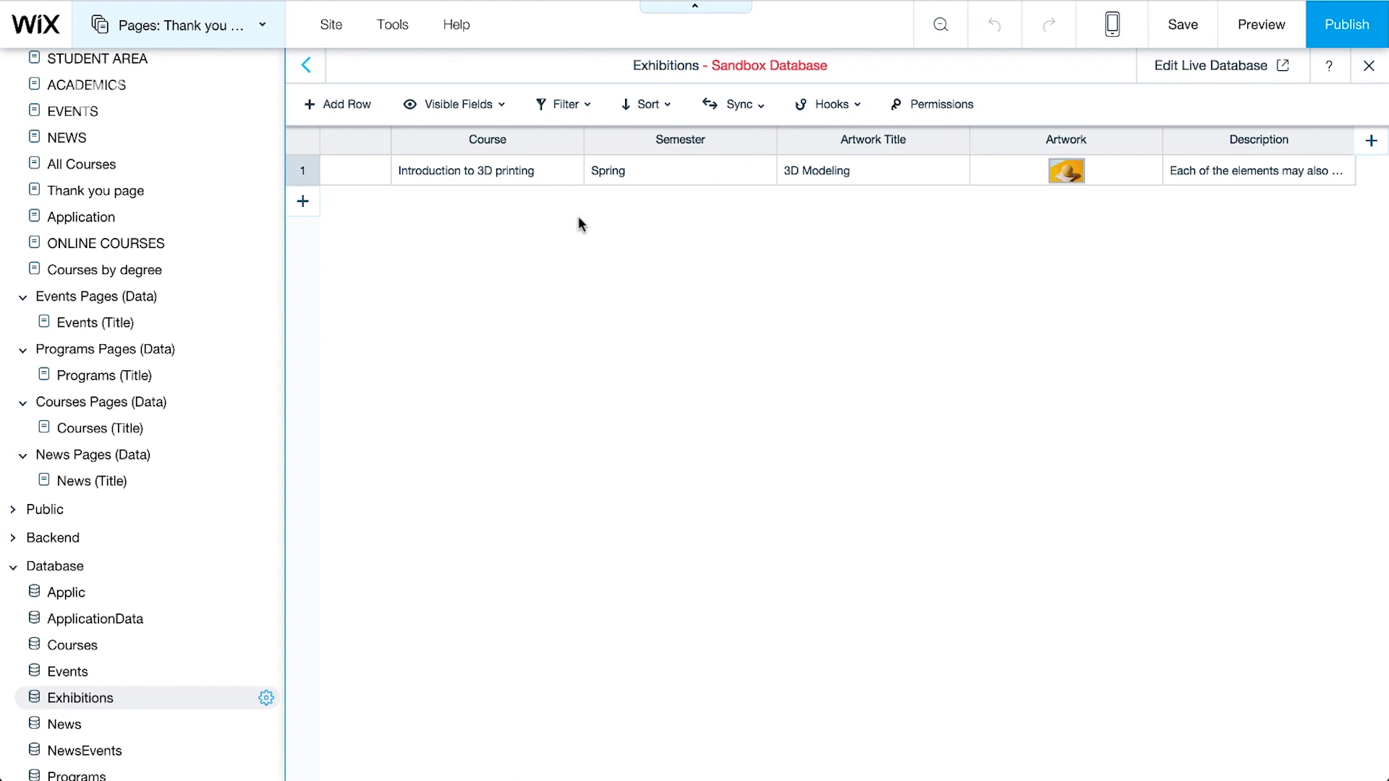
pyautogui.click(1343, 32)
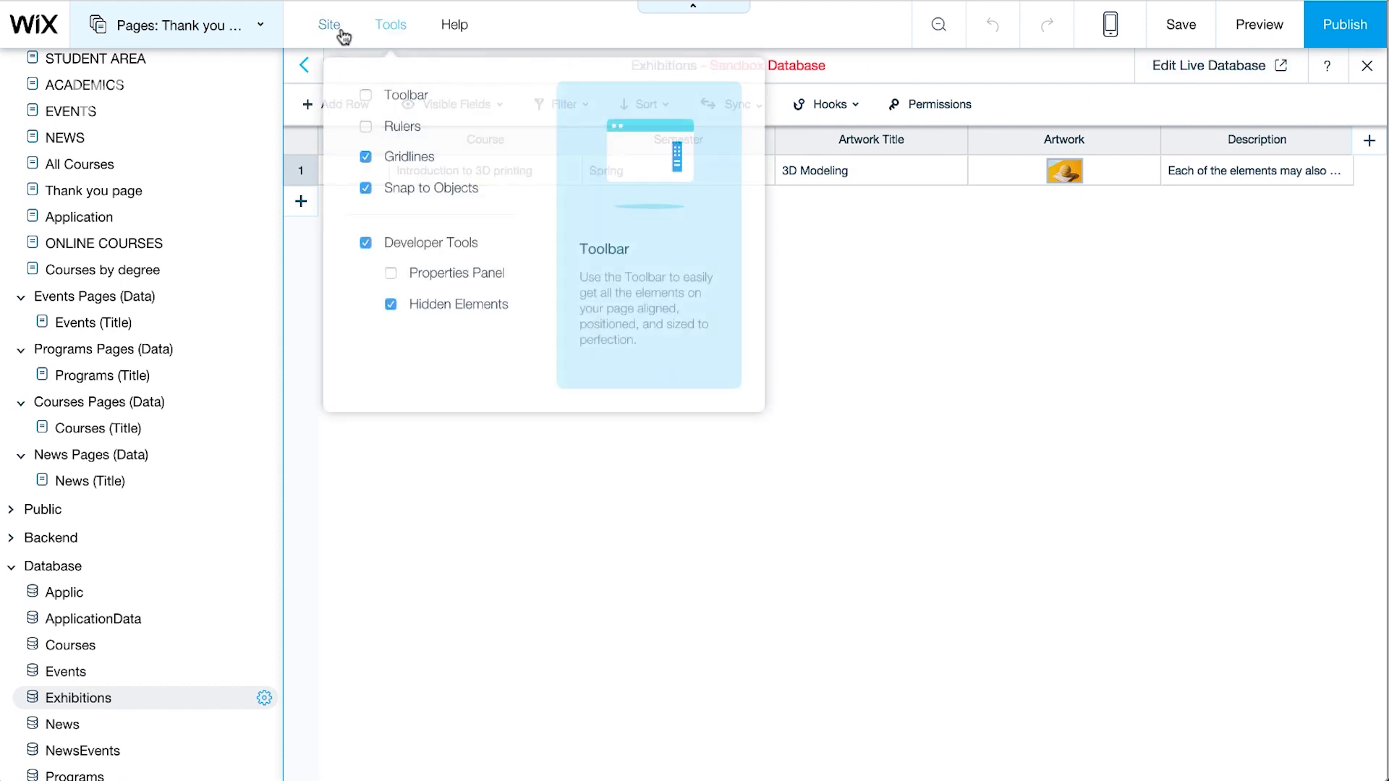
# Step: From My Dashboard, manage the Exhibitions collection in Wix Database to see the 'Introduction to 3D printing' entry
pyautogui.moveTo(338, 32)
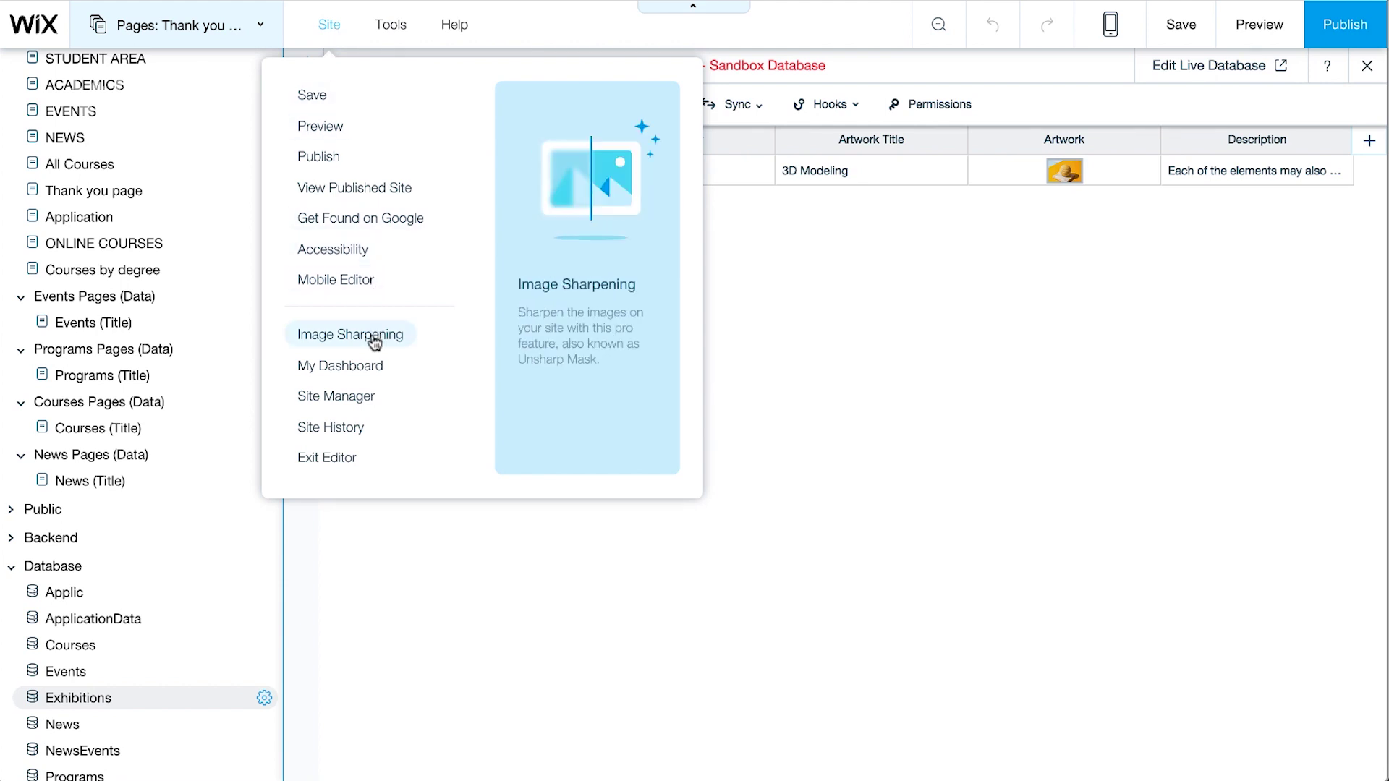
pyautogui.click(371, 368)
pyautogui.scroll(-6, 410, 366)
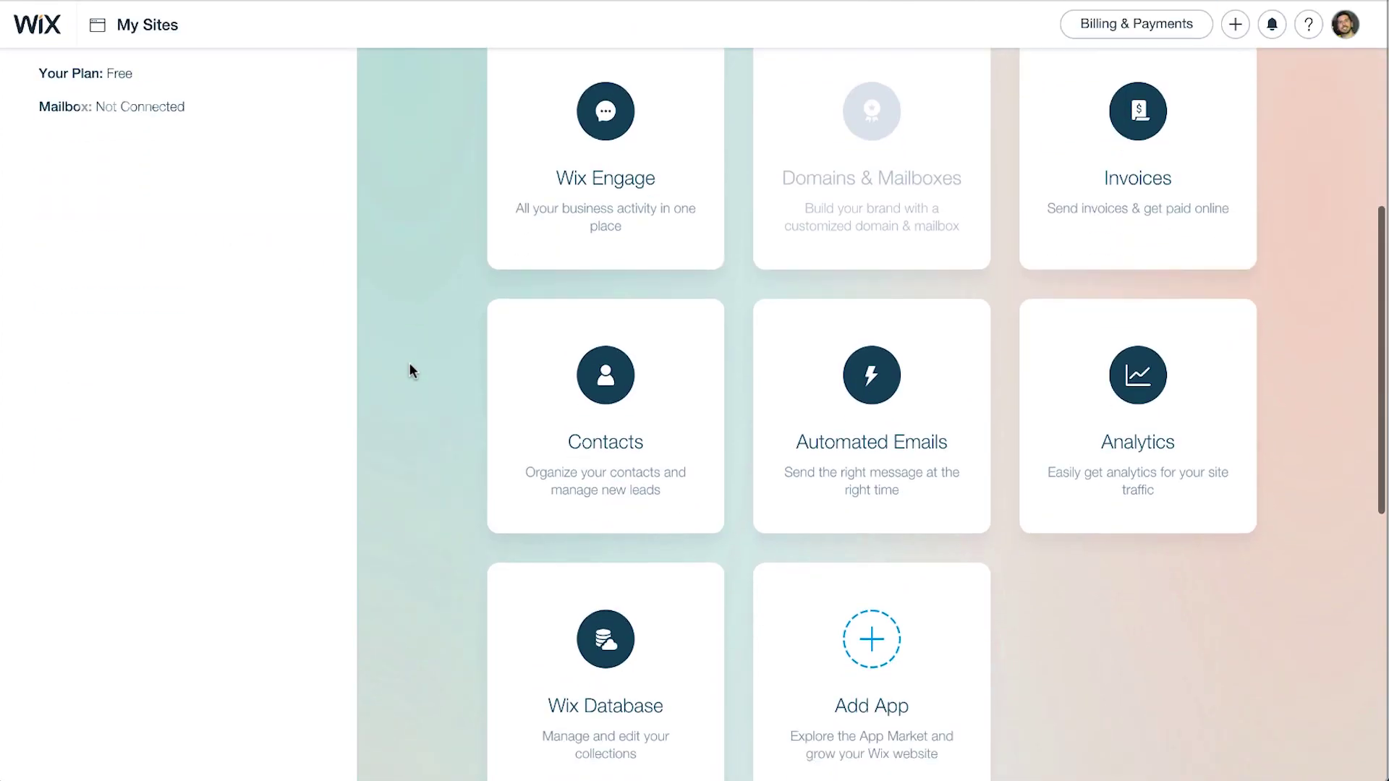
pyautogui.click(644, 558)
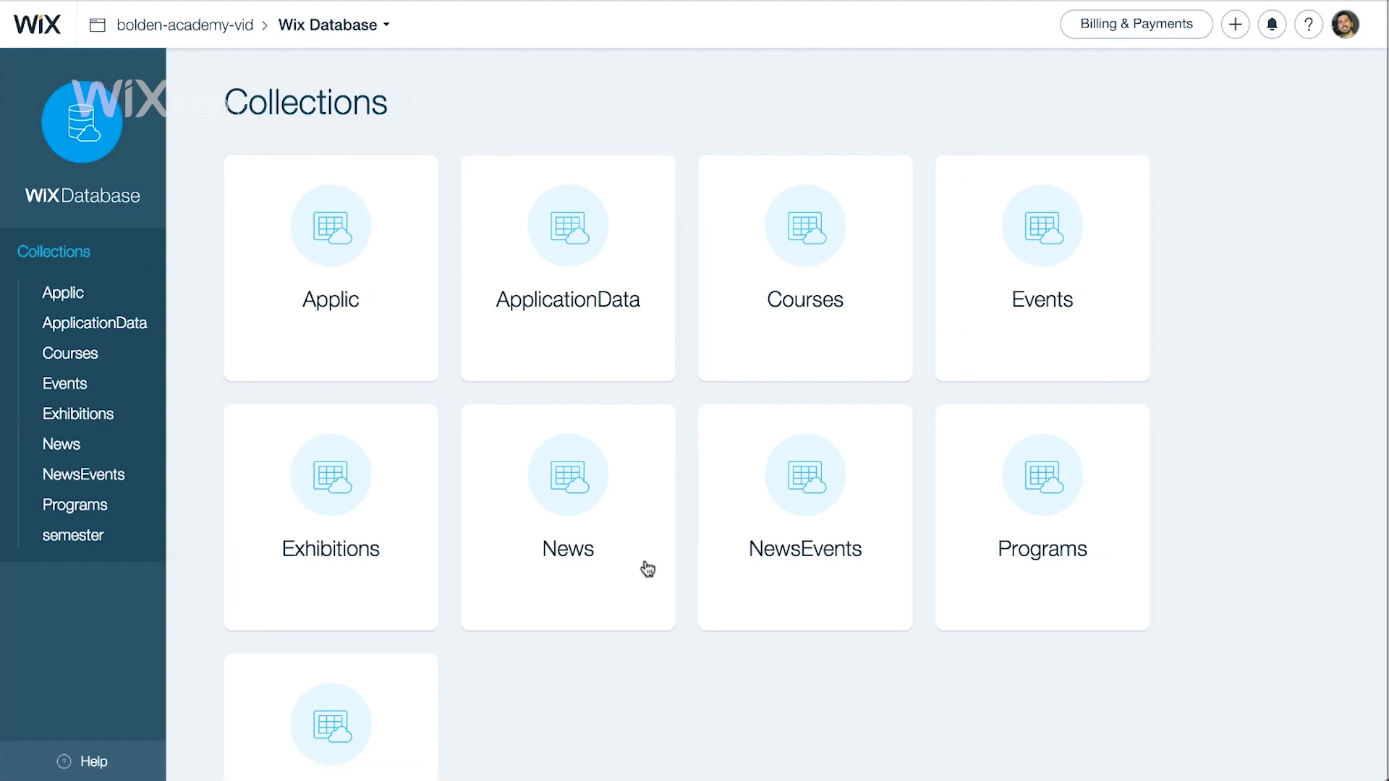
pyautogui.moveTo(398, 577)
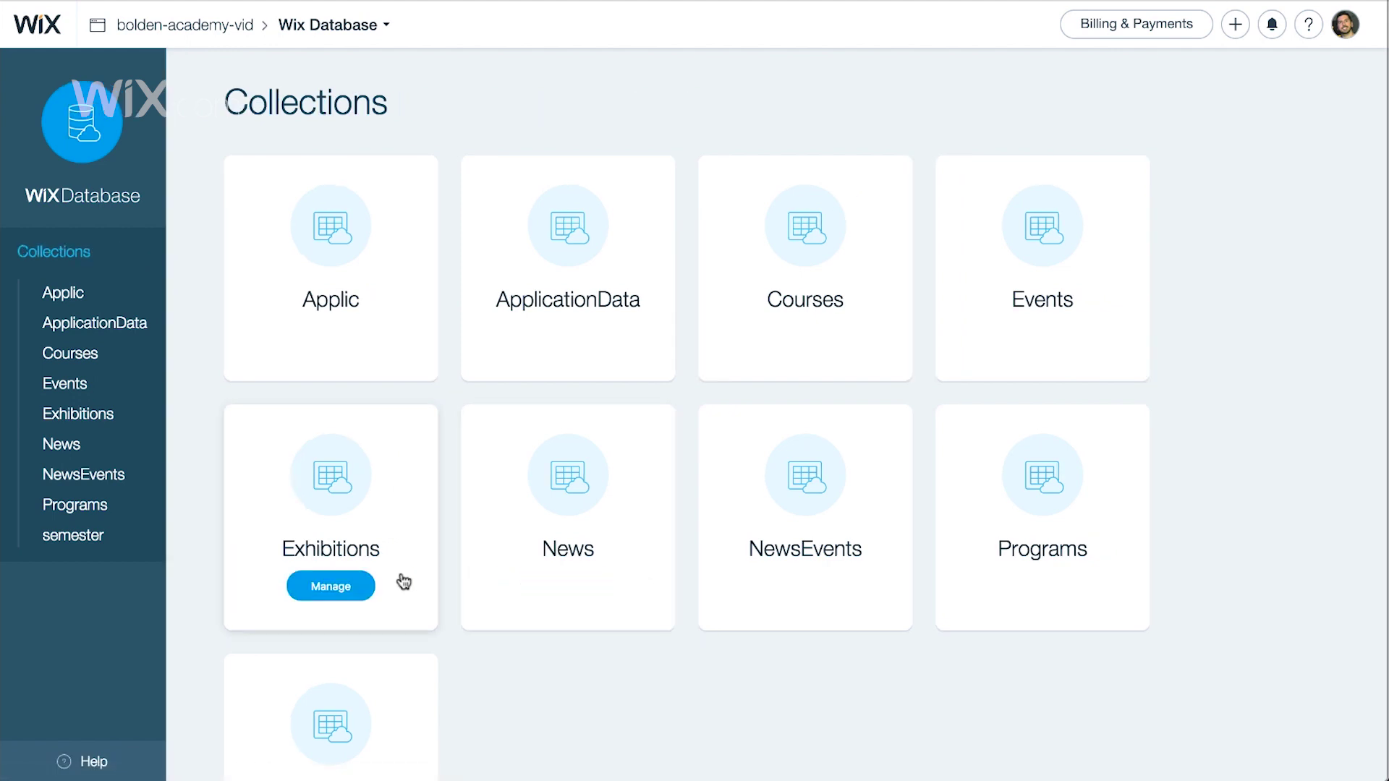
pyautogui.click(360, 590)
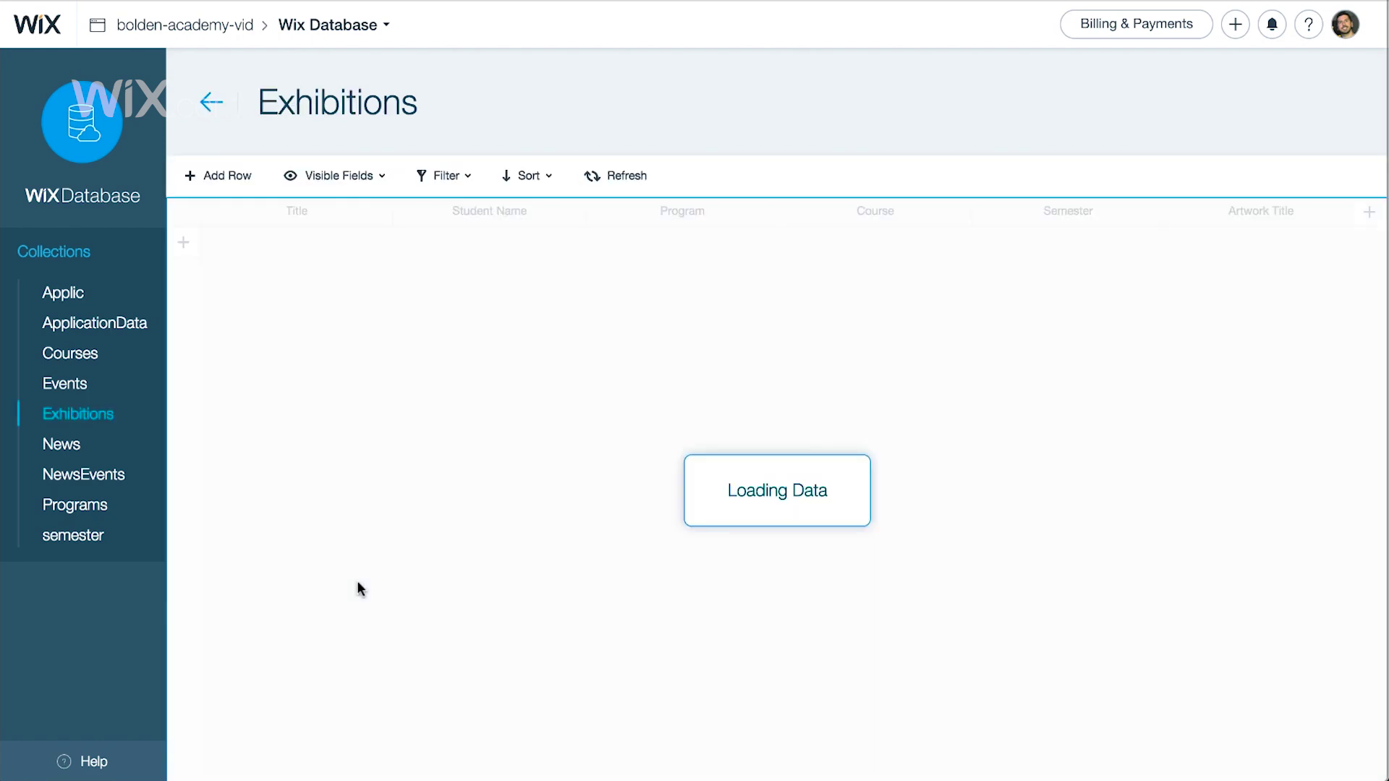
pyautogui.hscroll(5, 357, 580)
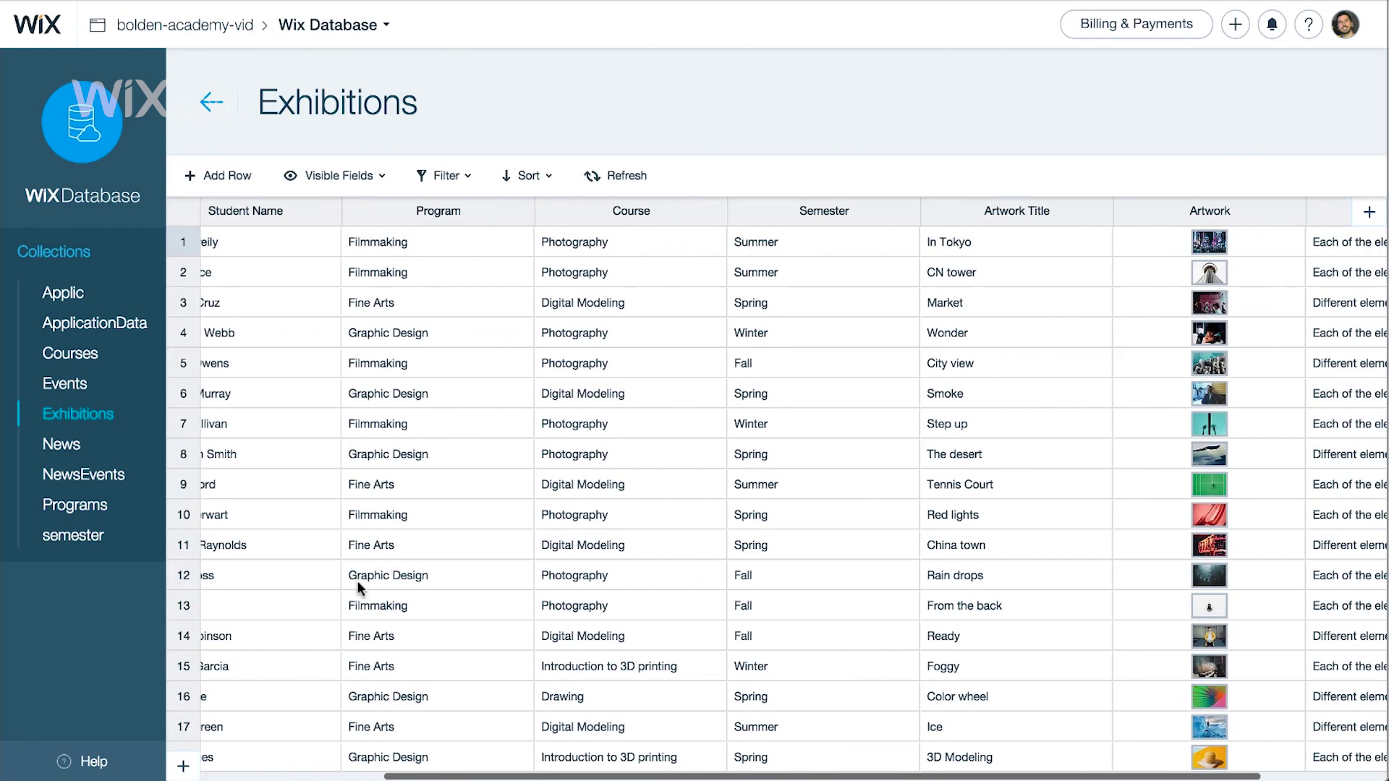